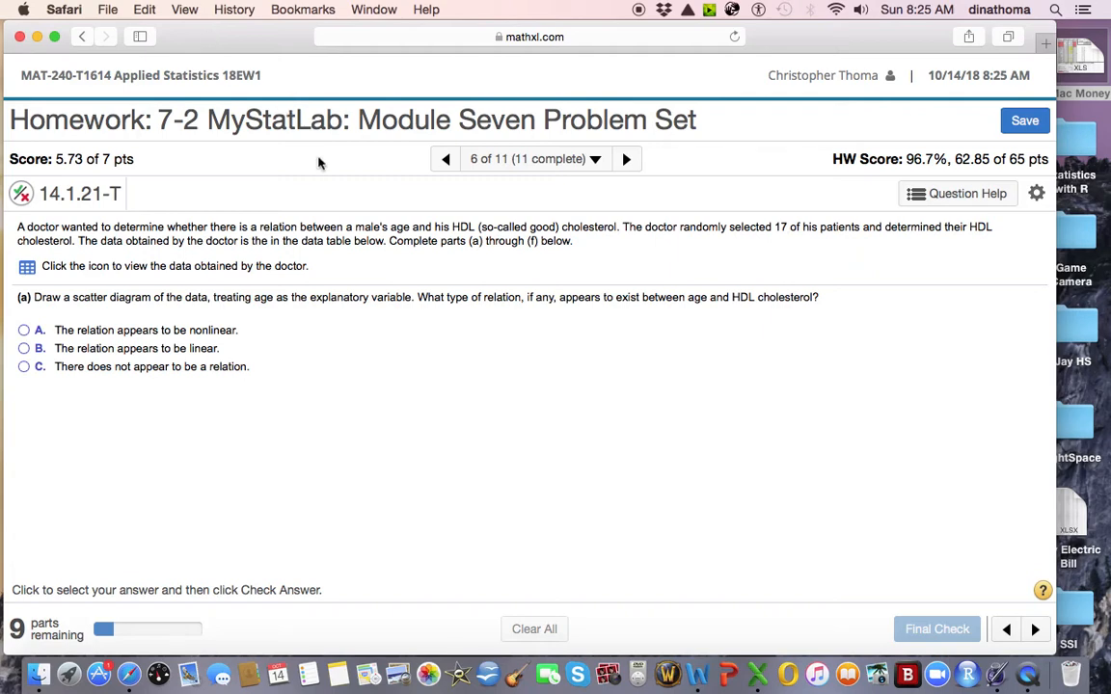
Step: Open the homework's Age vs. HDL Cholesterol data in StatCrunch and move its window aside
left_click(28, 272)
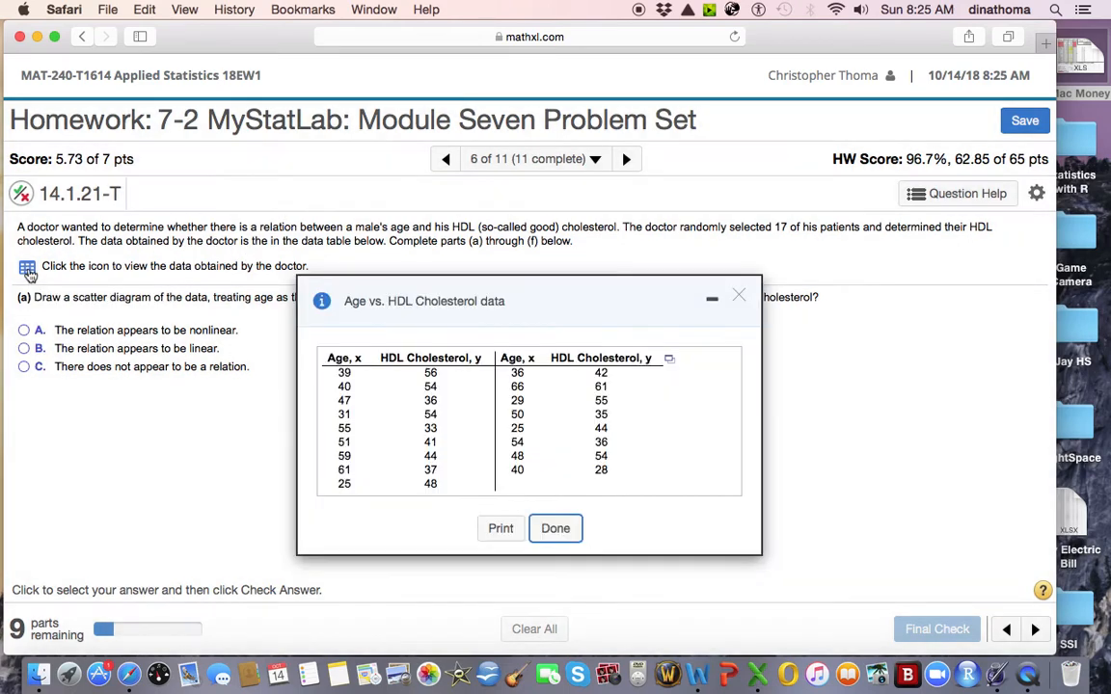
left_click(671, 364)
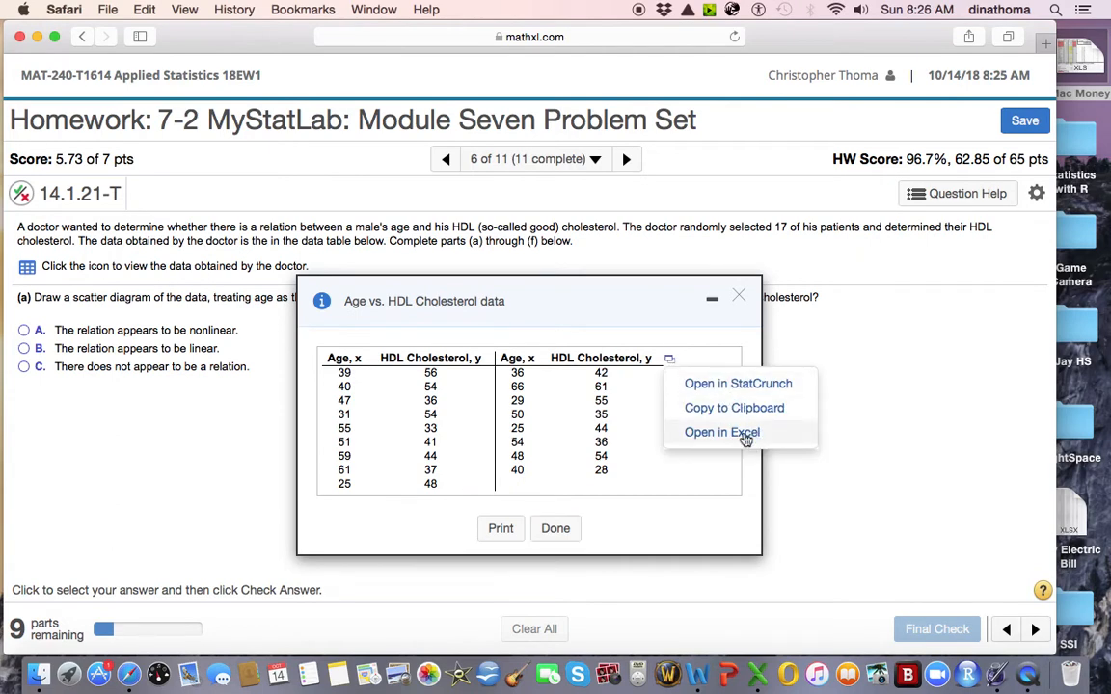
left_click(702, 386)
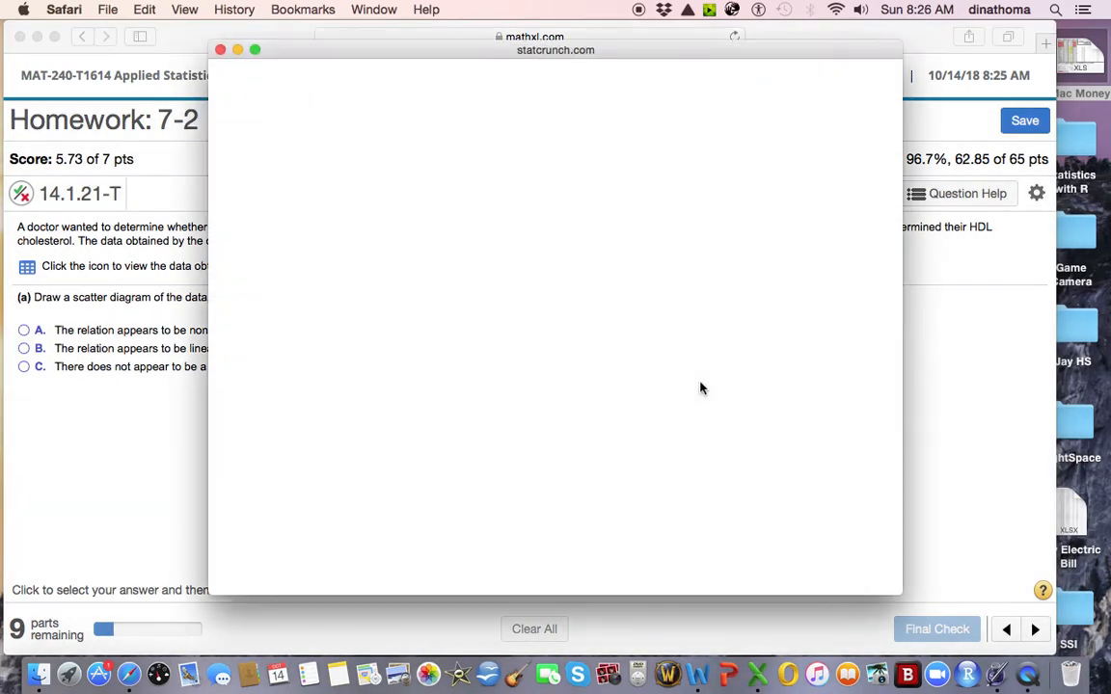
left_click_drag(360, 51, 557, 38)
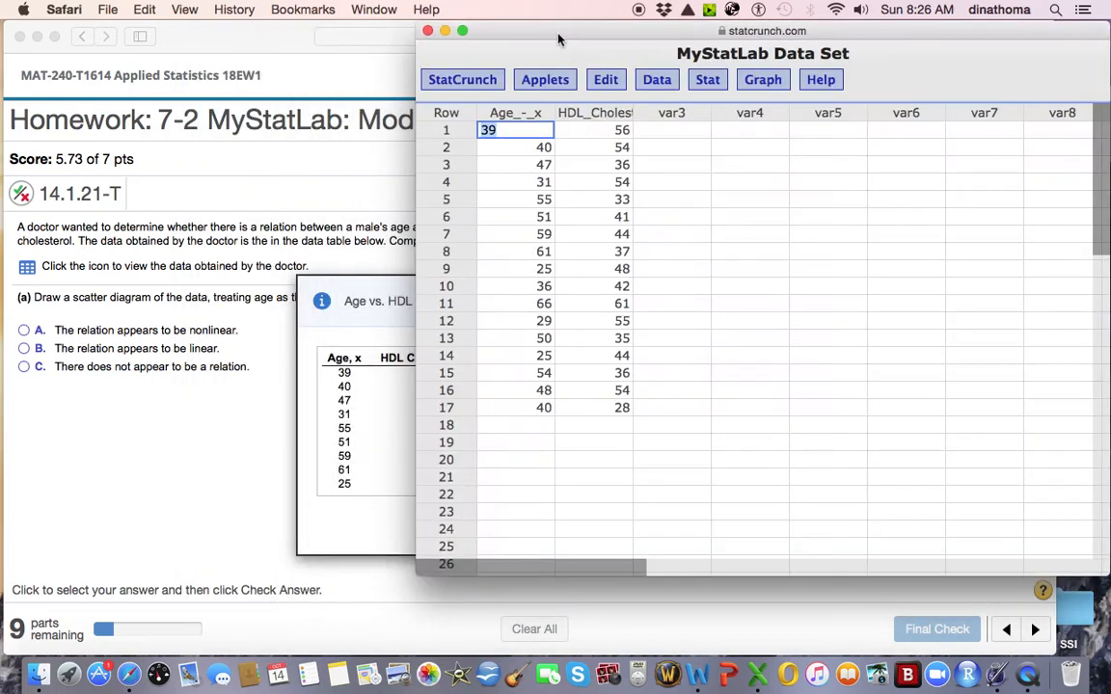
Step: Close the homework's Age vs. HDL Cholesterol data table and return to the StatCrunch data set
left_click(391, 292)
left_click(737, 295)
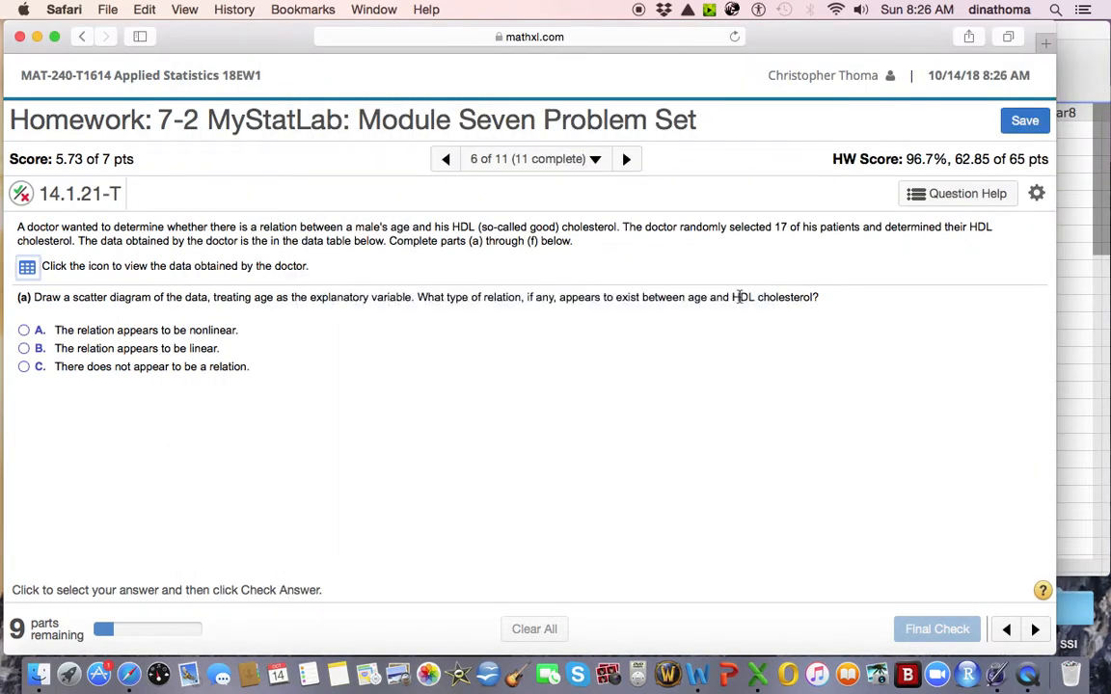
left_click(1079, 346)
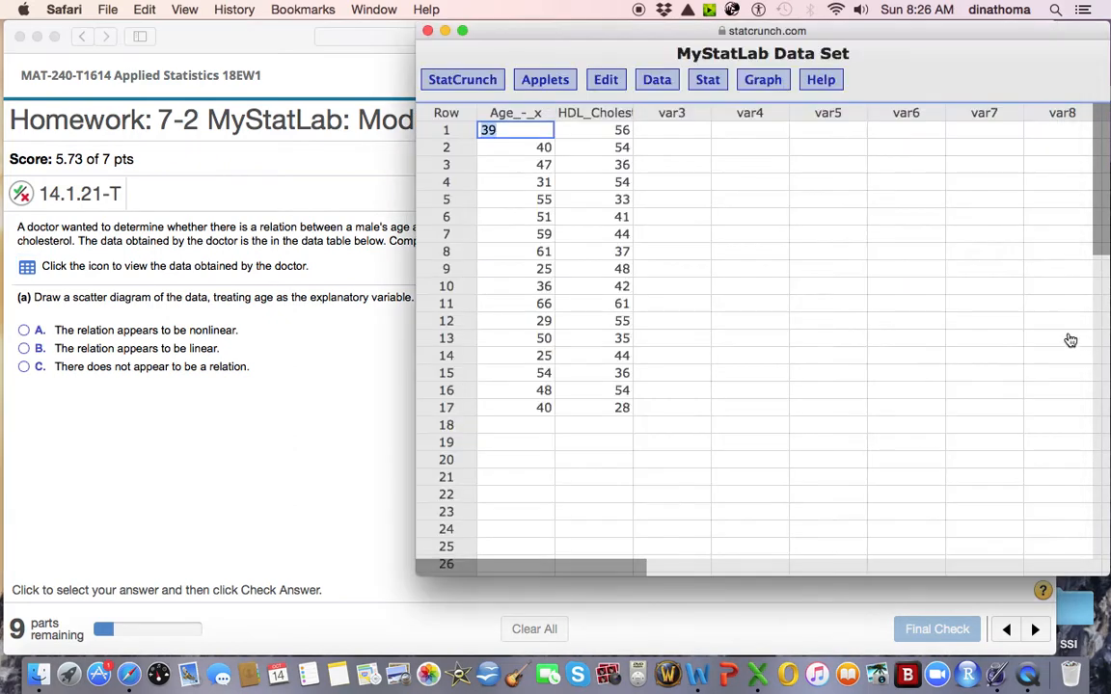
Step: Set up a simple linear regression with Age_-_x as the X variable and HDL_Cholesterol_-_y as the Y variable
left_click(719, 85)
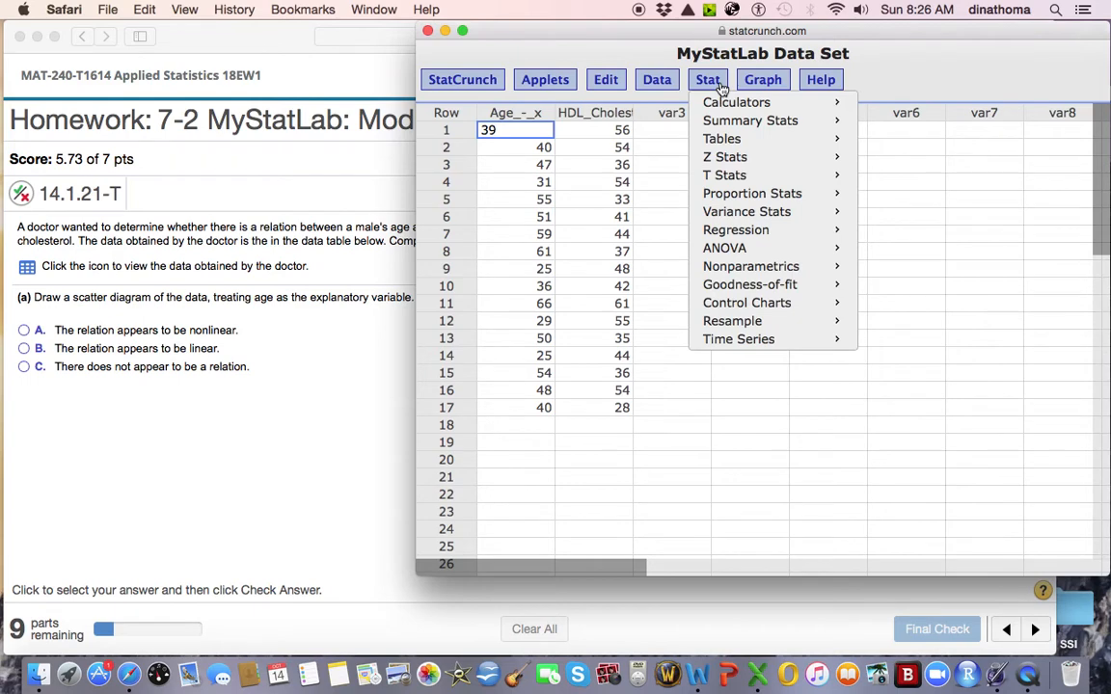
left_click(760, 87)
left_click(762, 84)
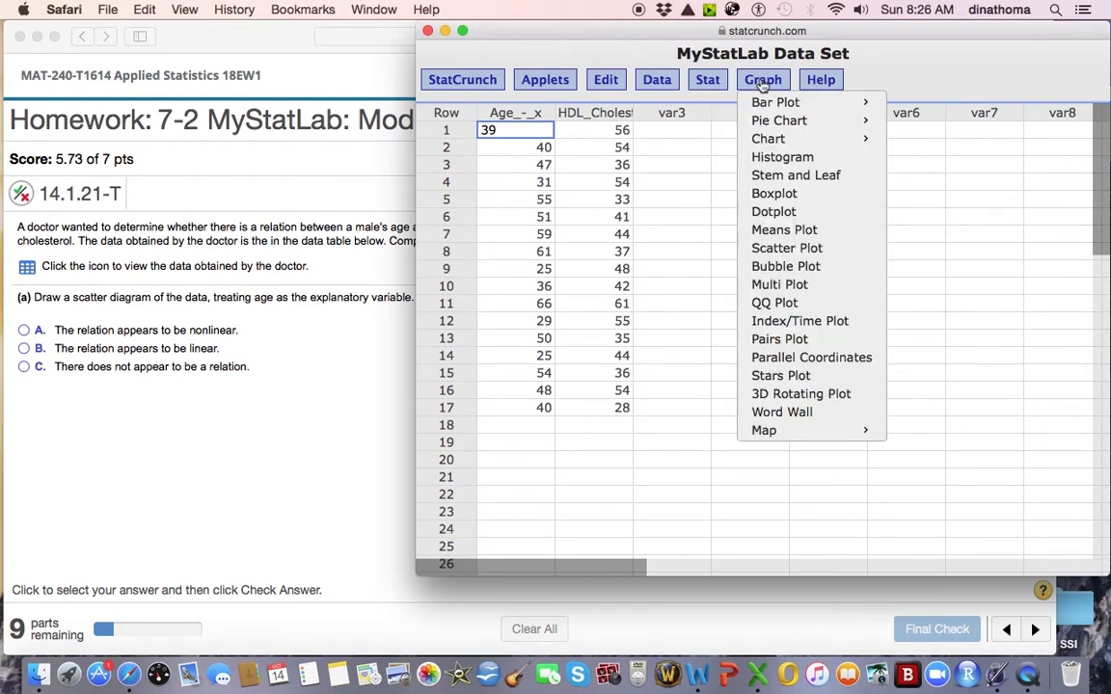
left_click(712, 87)
left_click(712, 88)
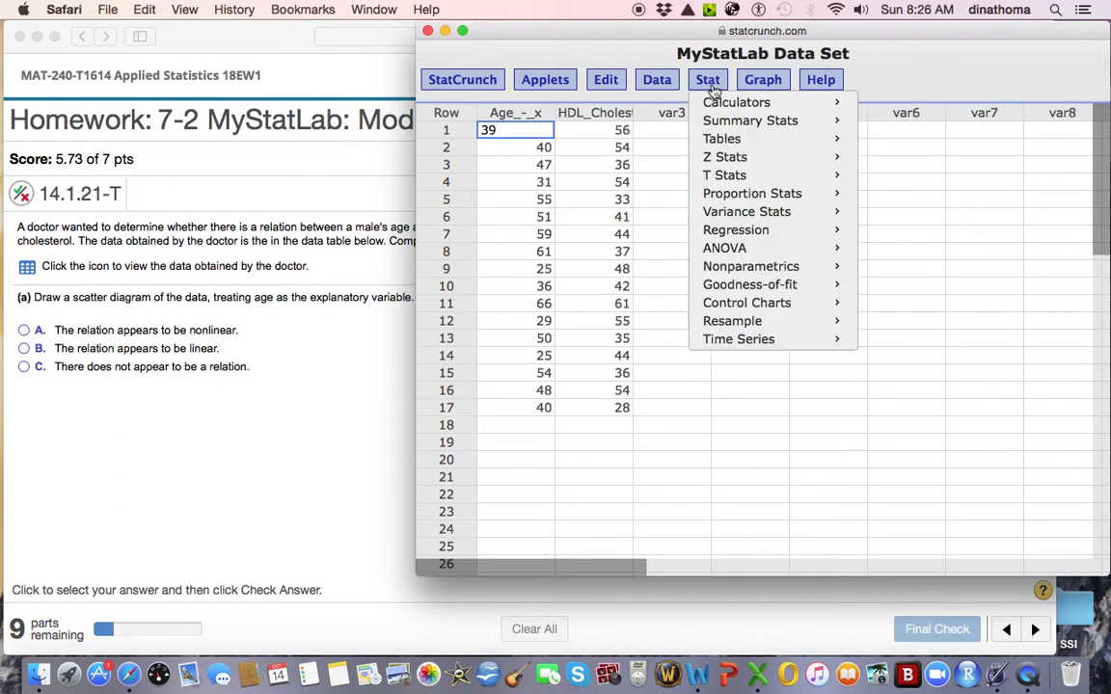
mouse_move(773, 233)
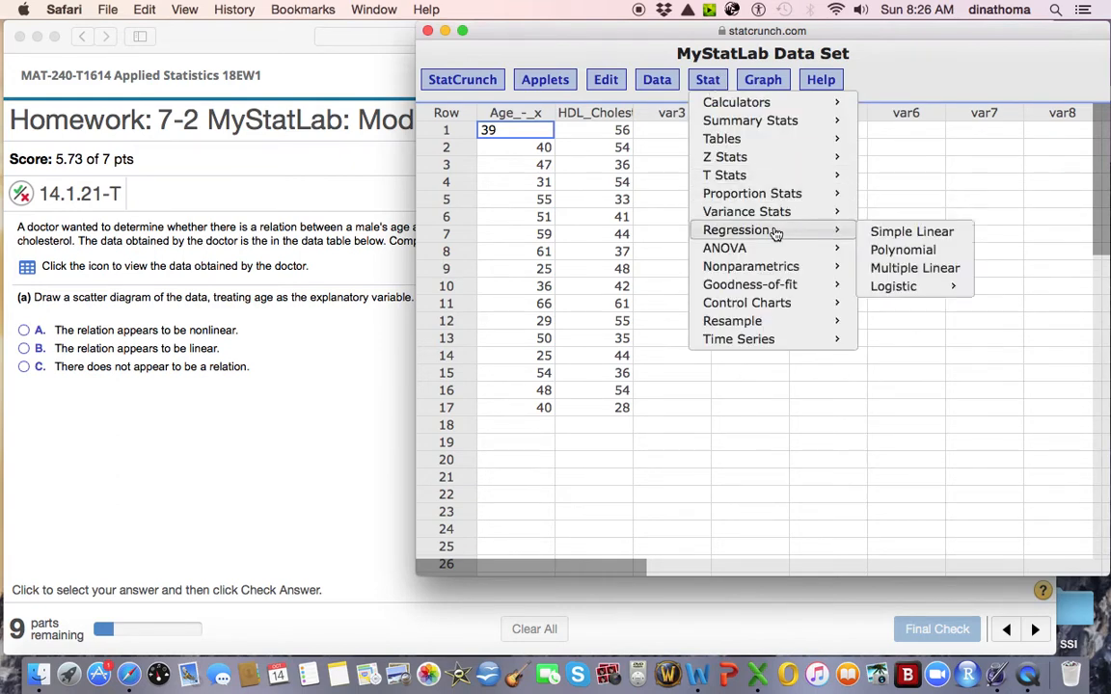
left_click(919, 238)
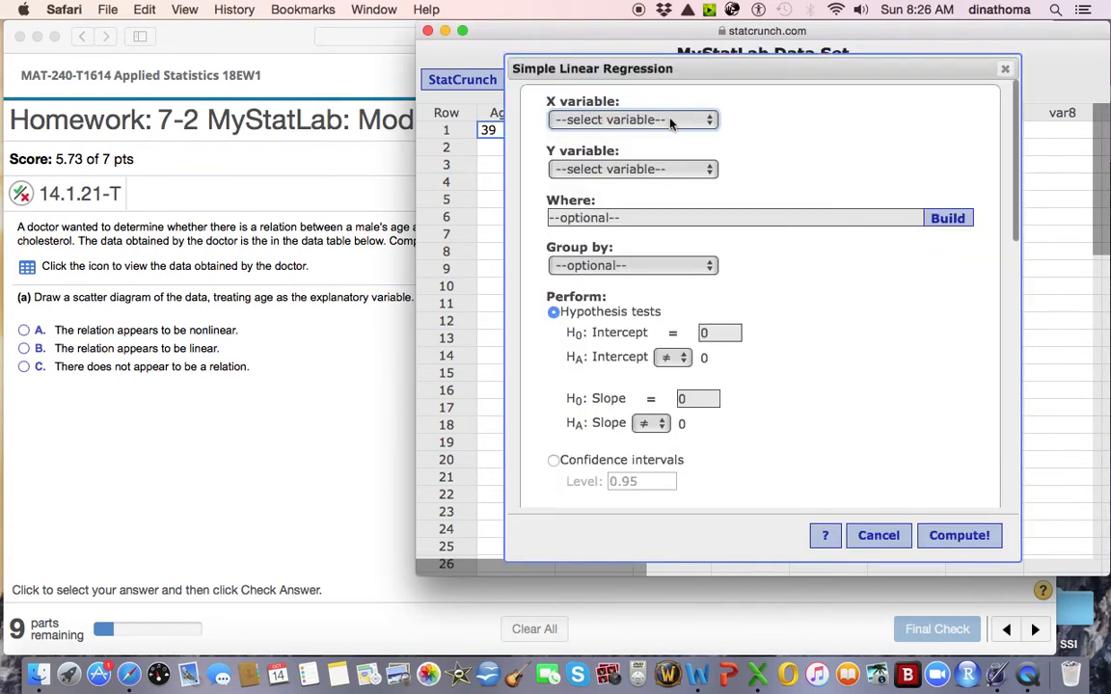
left_click(627, 119)
left_click(664, 143)
left_click(665, 170)
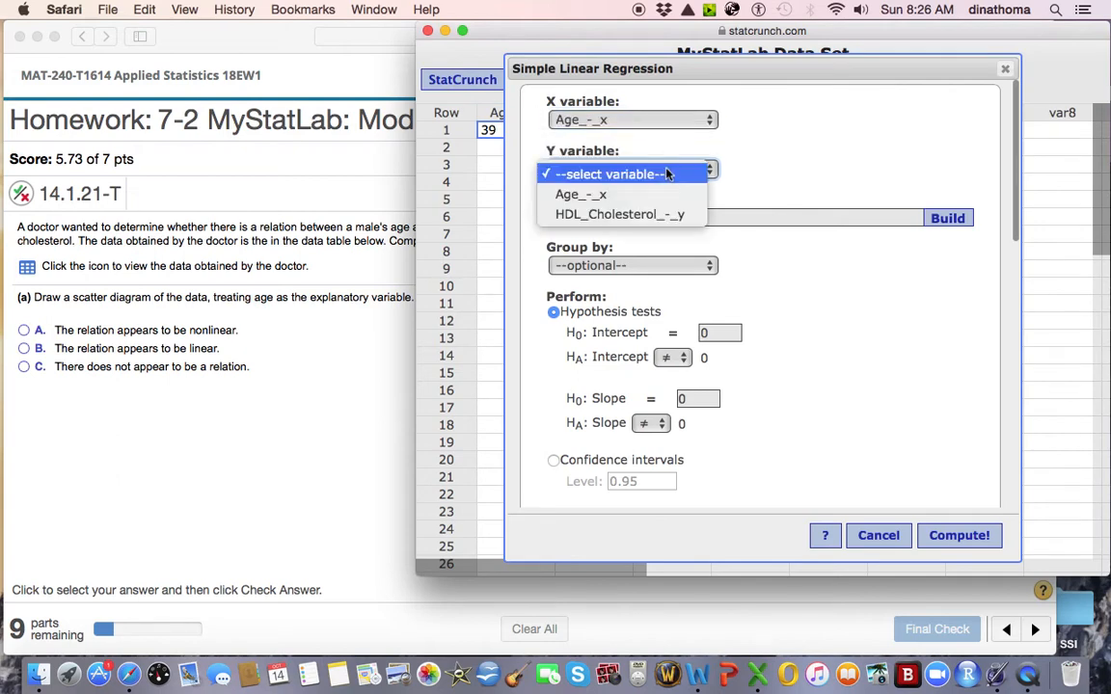
left_click(674, 214)
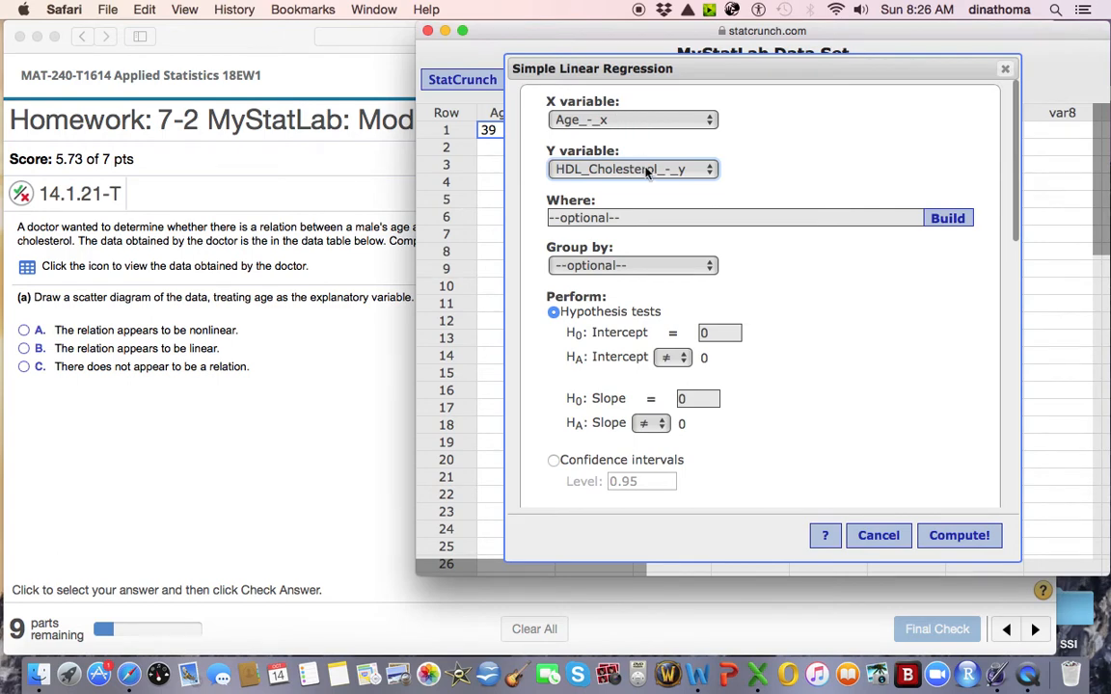
Step: Choose the fitted line plot as the regression graph and compute the simple linear regression
scroll(761, 274, "down", 3)
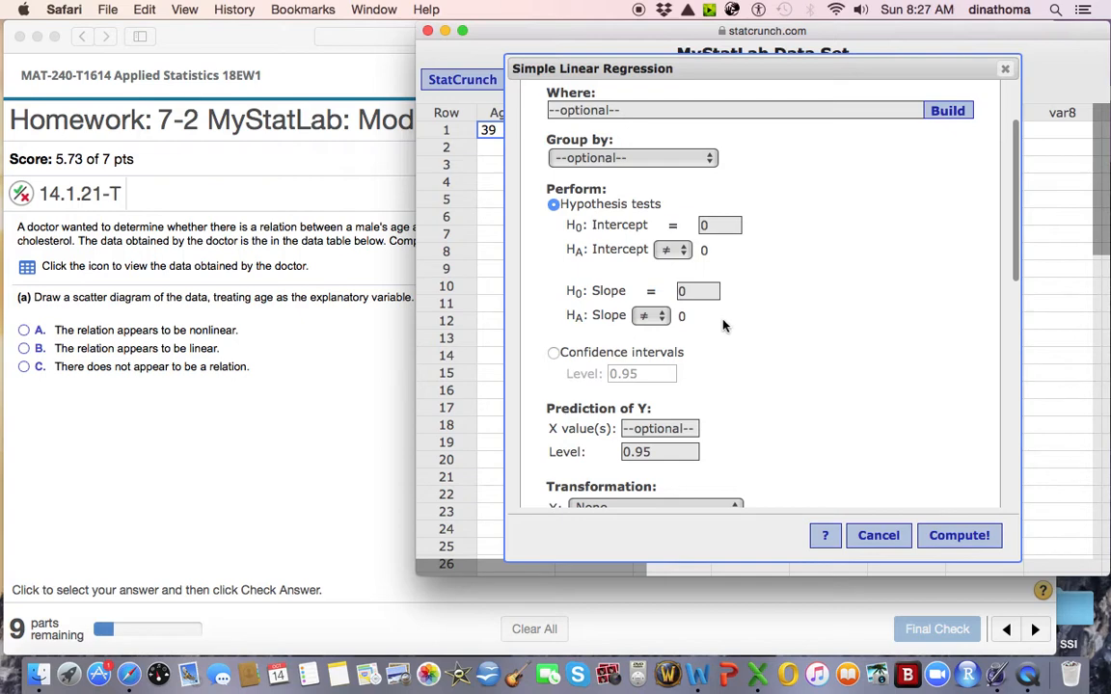
scroll(713, 326, "down", 3)
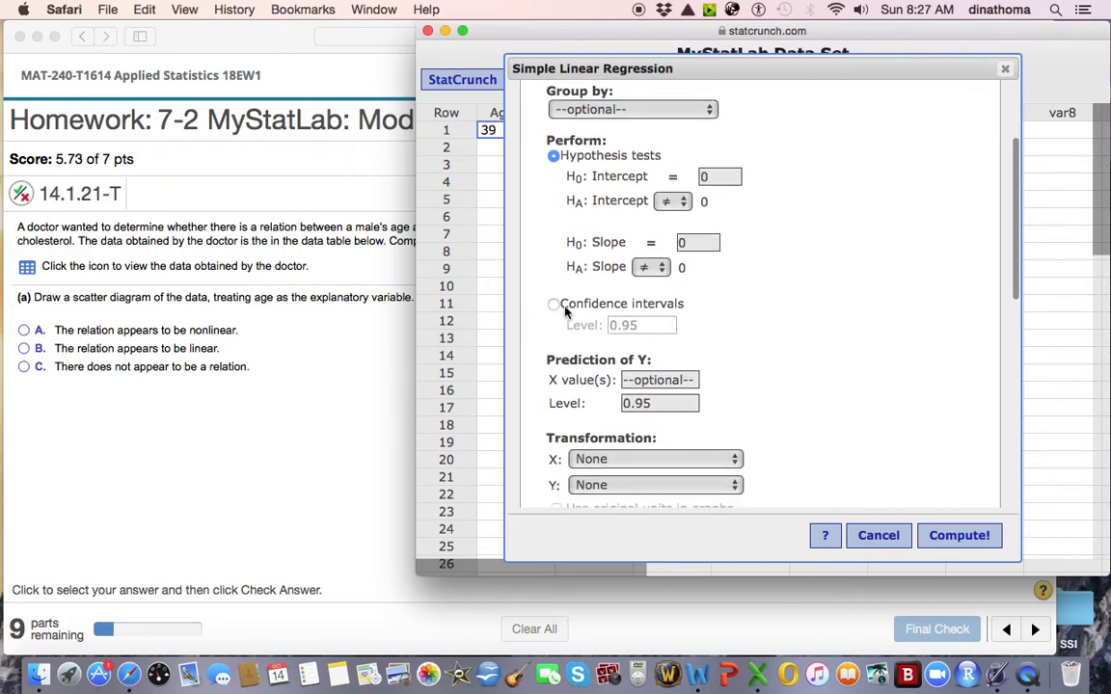
scroll(668, 328, "down", 3)
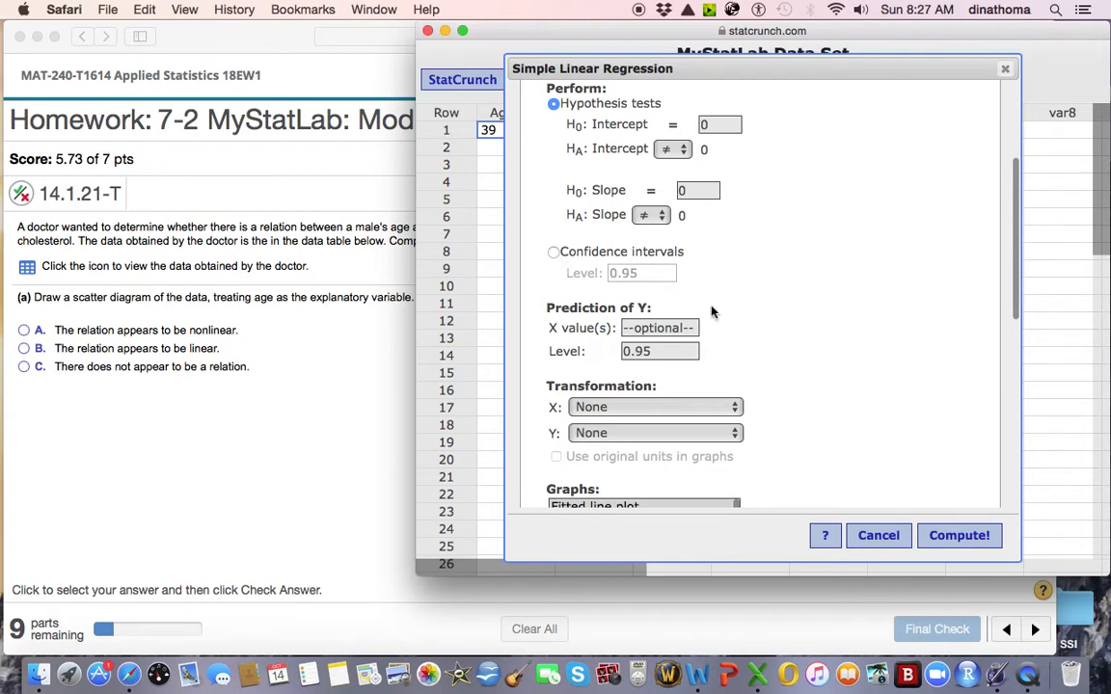
scroll(816, 364, "down", 5)
scroll(816, 365, "down", 1)
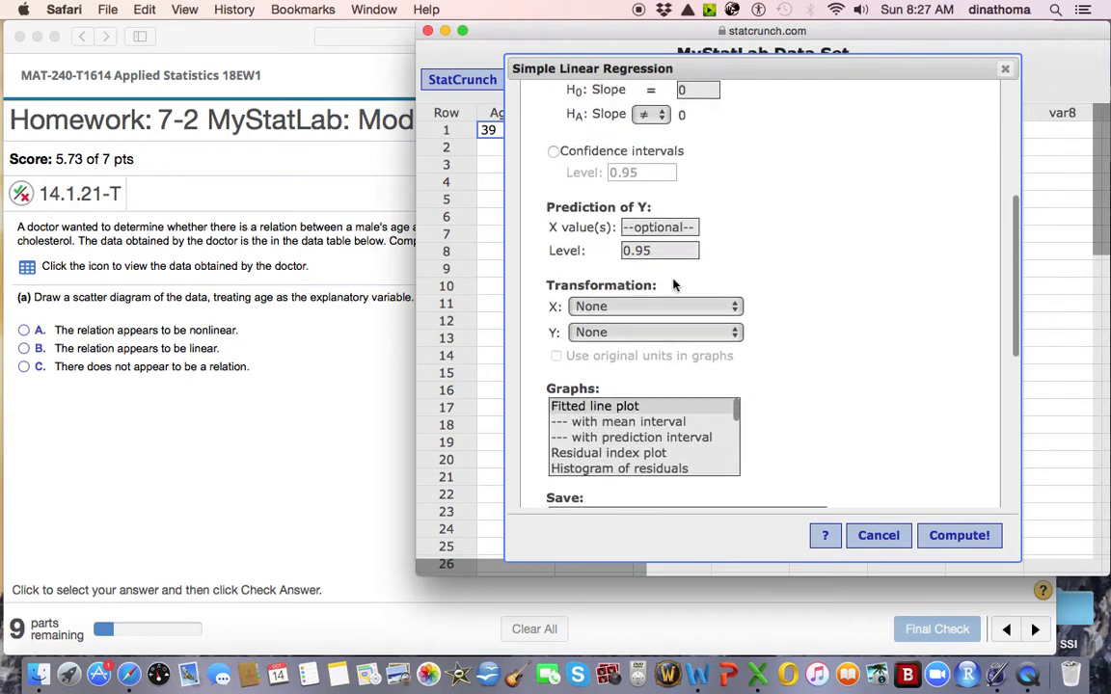
scroll(756, 322, "down", 3)
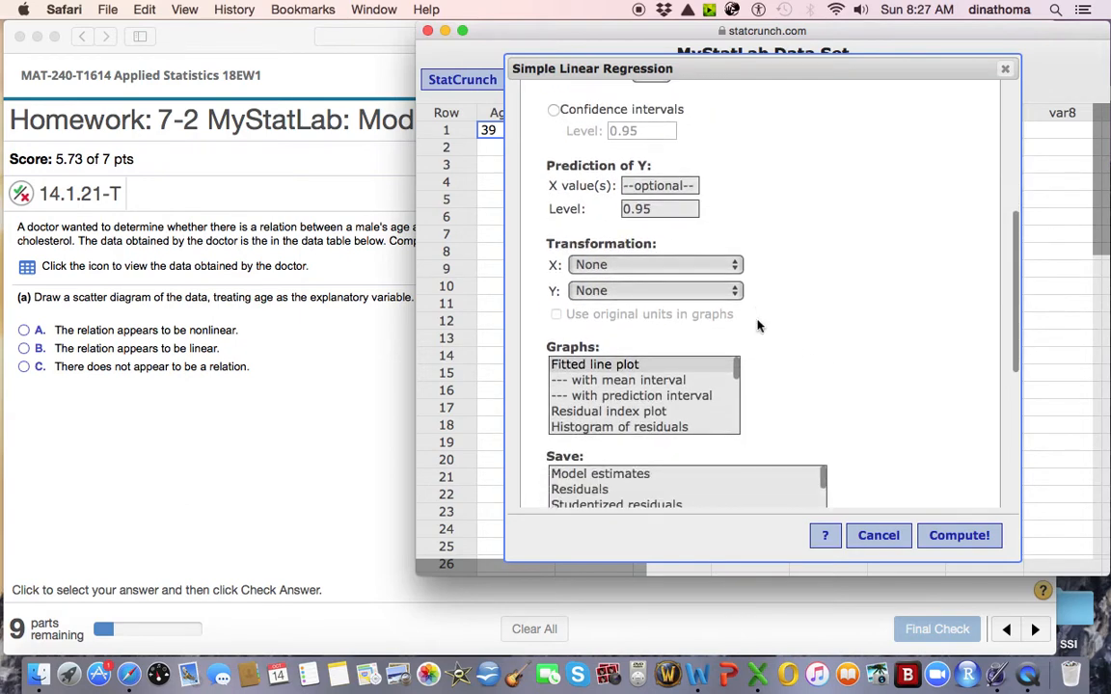
left_click(602, 366)
scroll(813, 377, "down", 3)
scroll(813, 377, "down", 2)
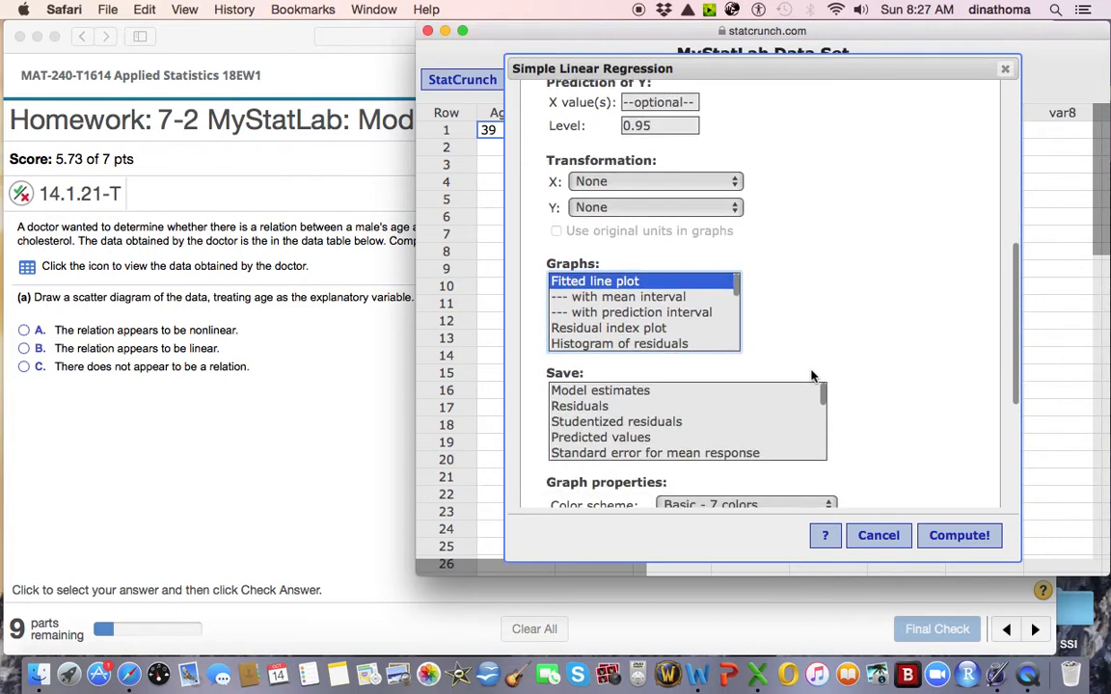
left_click(957, 536)
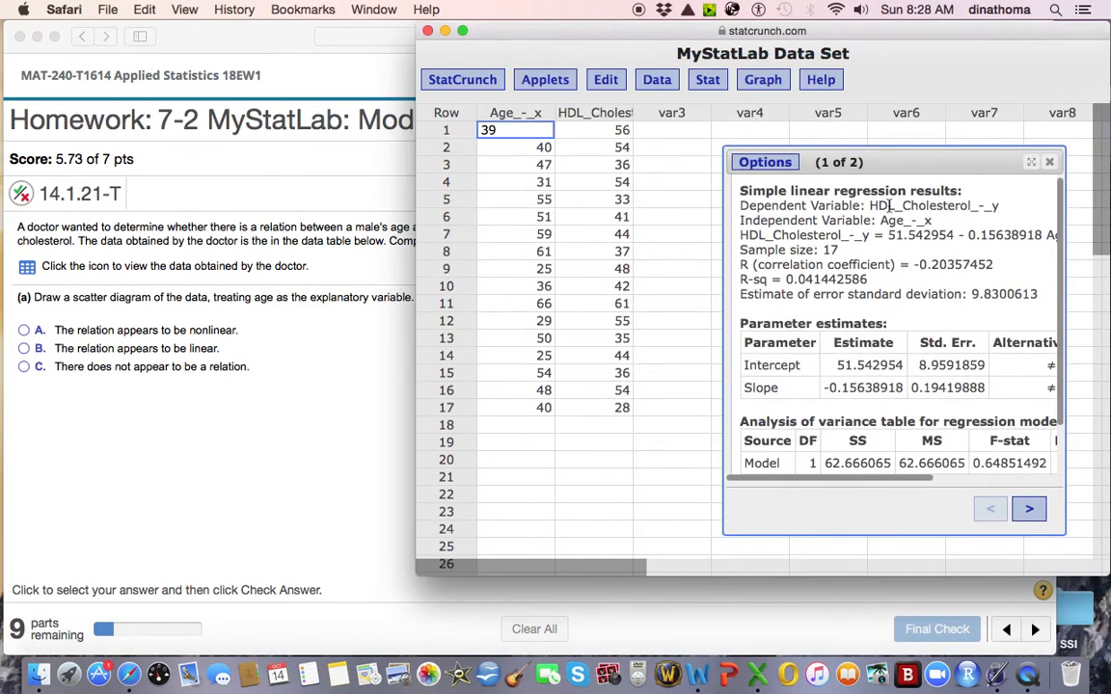
Step: Enlarge the regression results and examine the variables, equation, sample size, correlation coefficient, error standard deviation, intercept, slope and slope P-value
left_click_drag(893, 164, 862, 142)
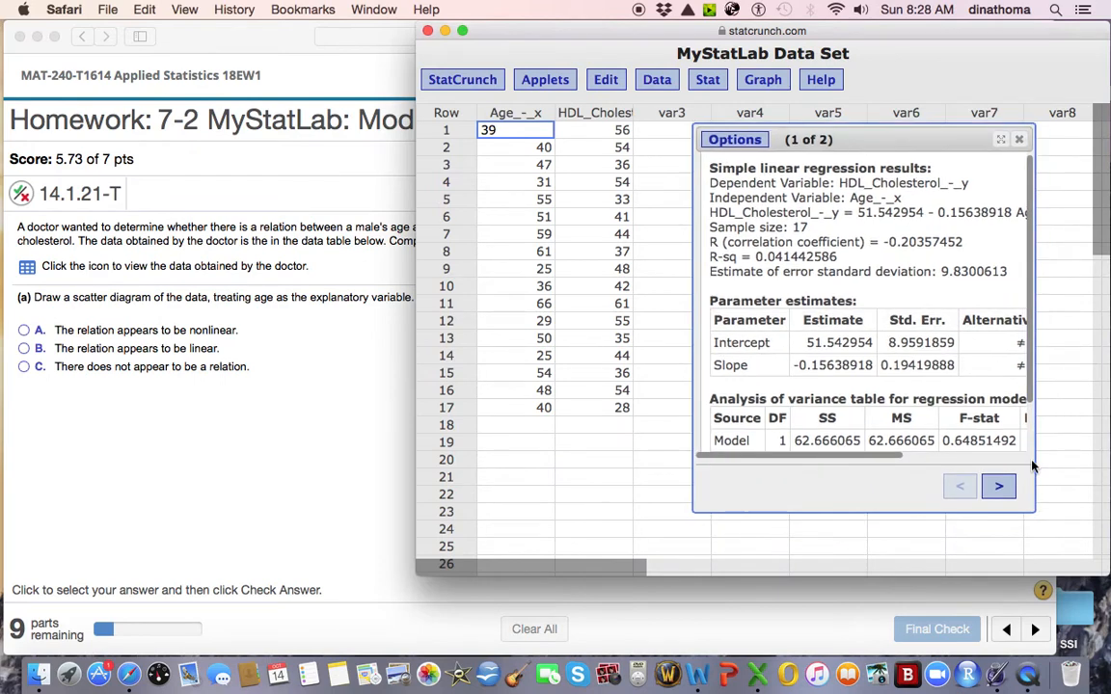
left_click(1003, 140)
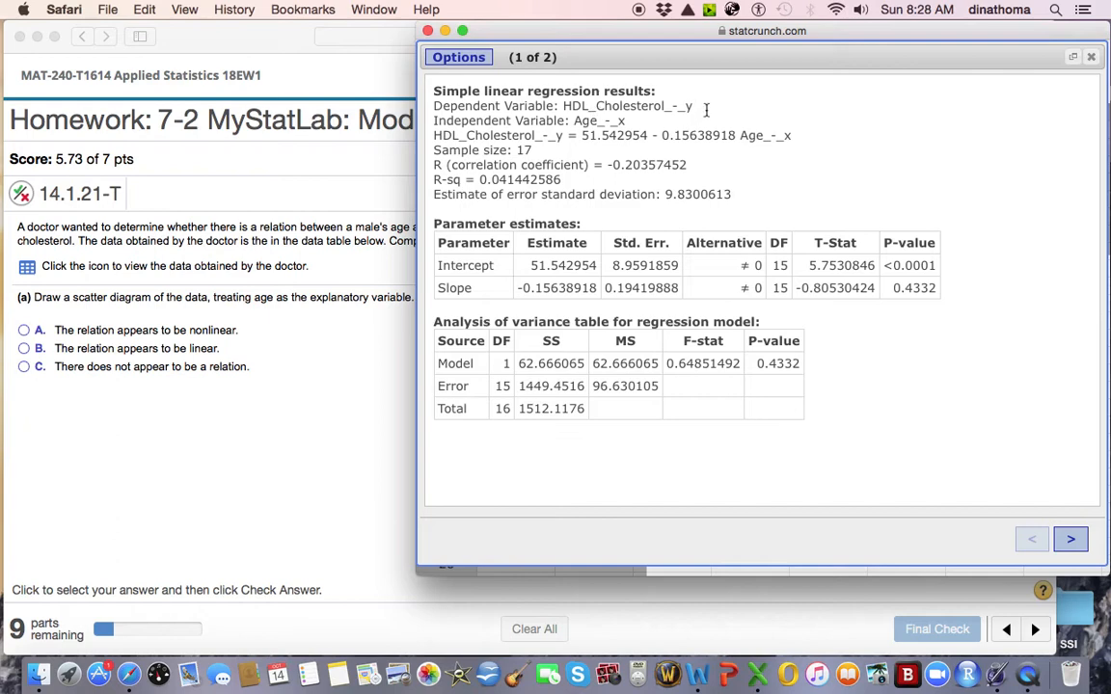
left_click_drag(699, 107, 606, 123)
left_click(498, 120)
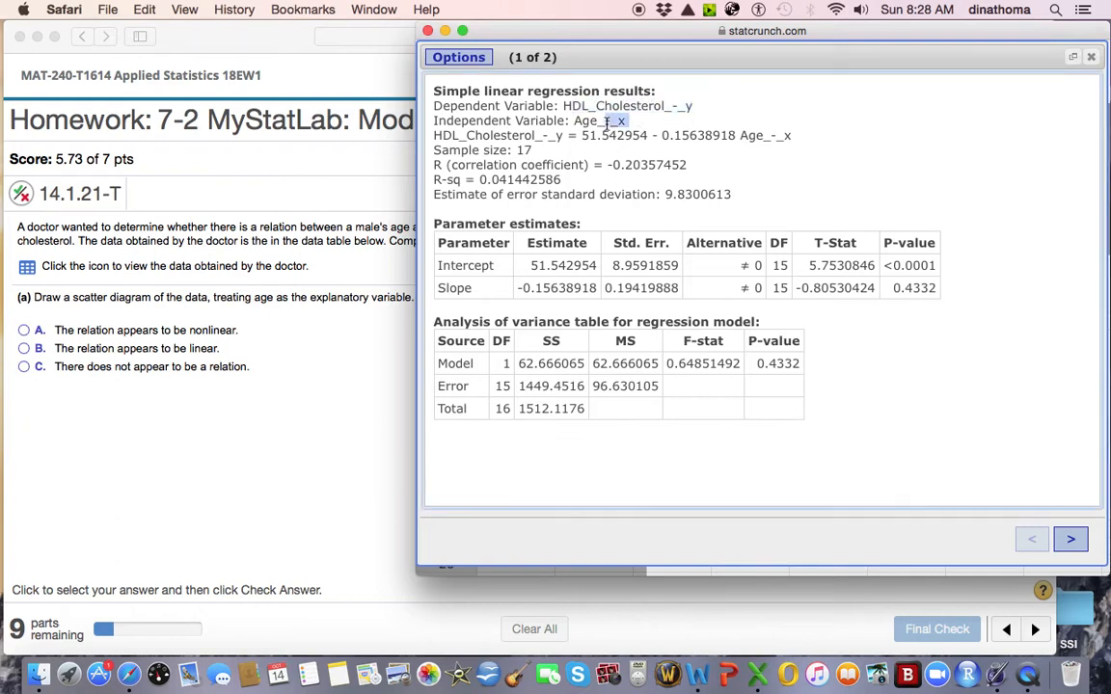
left_click_drag(796, 136, 556, 135)
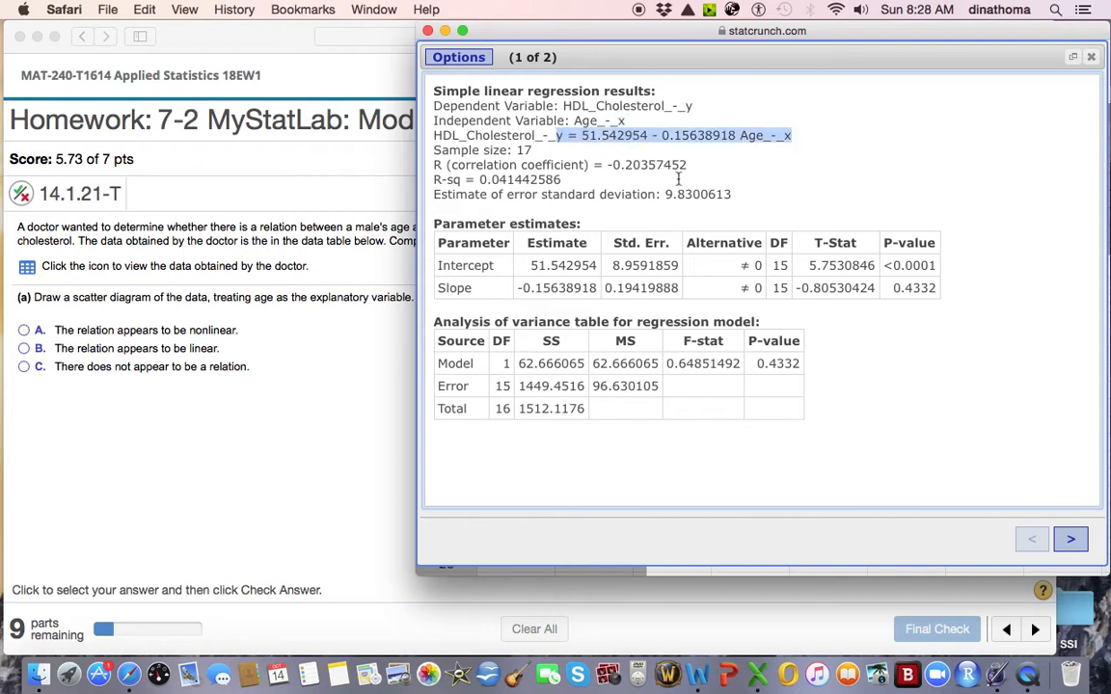
double_click(523, 150)
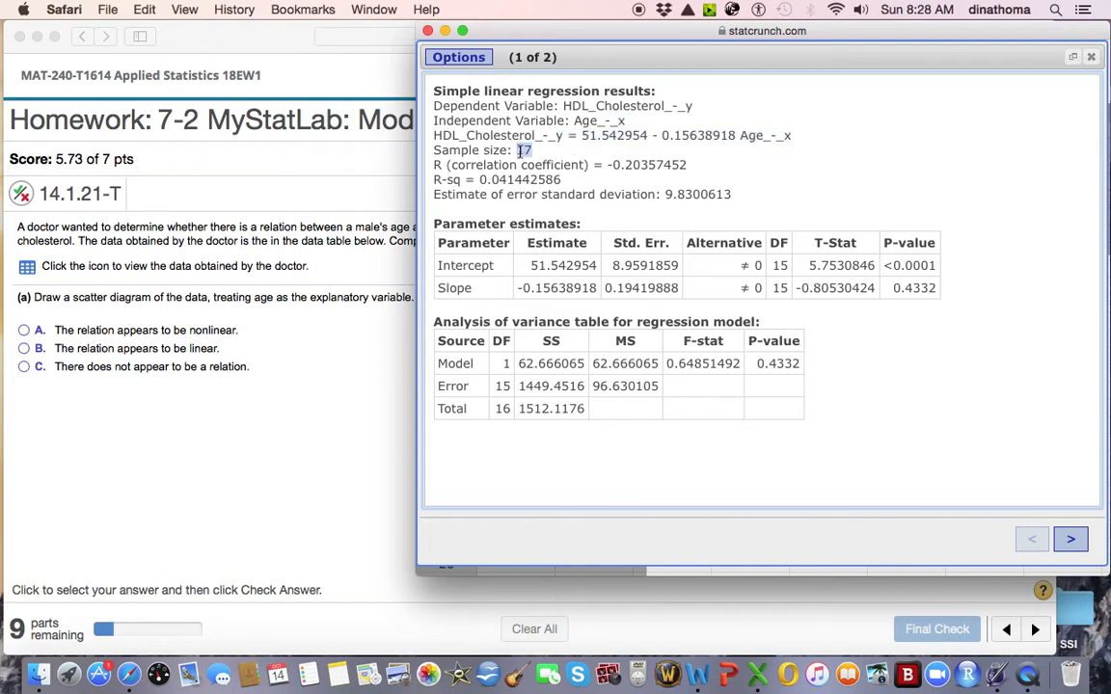
left_click_drag(689, 164, 608, 160)
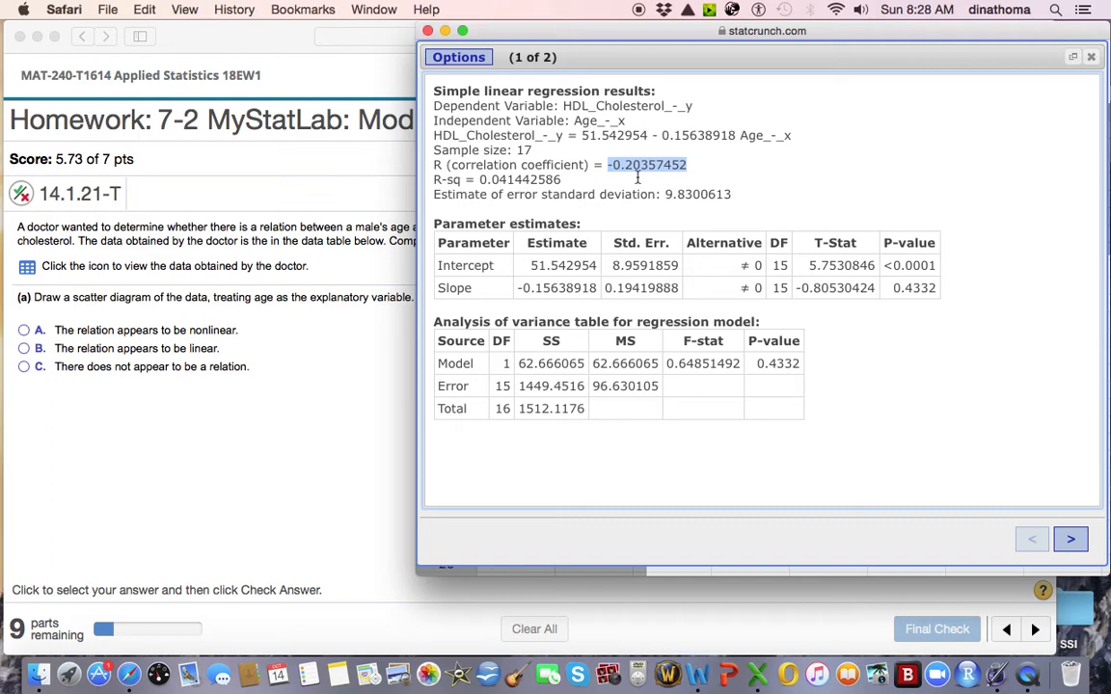
left_click_drag(732, 194, 667, 194)
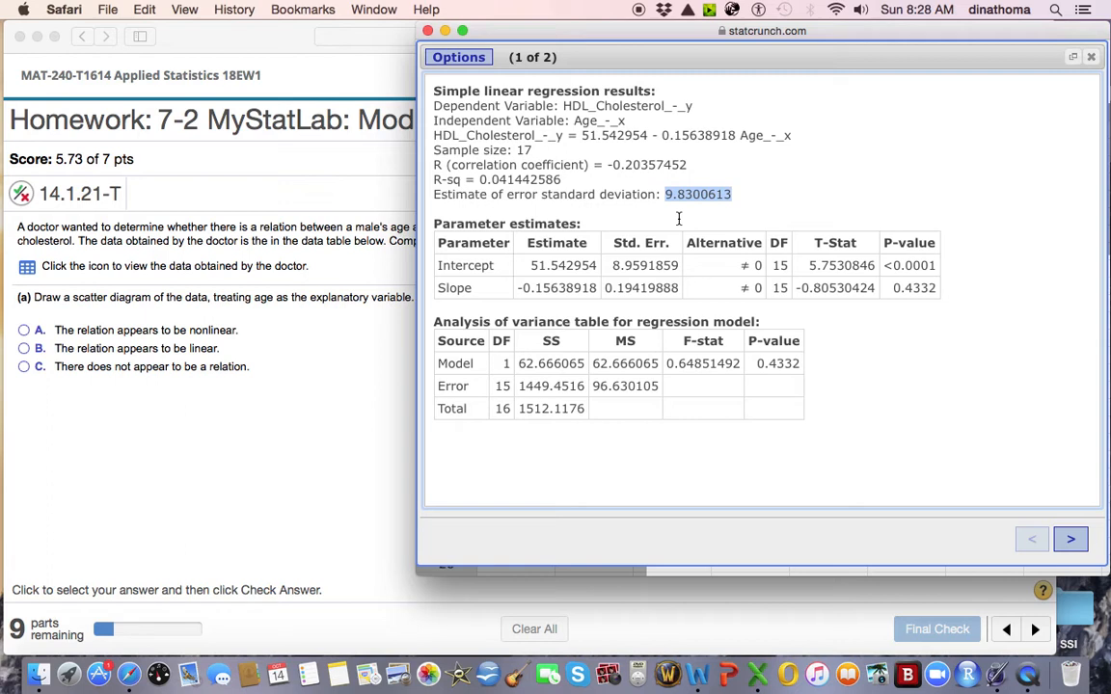
left_click_drag(526, 266, 601, 271)
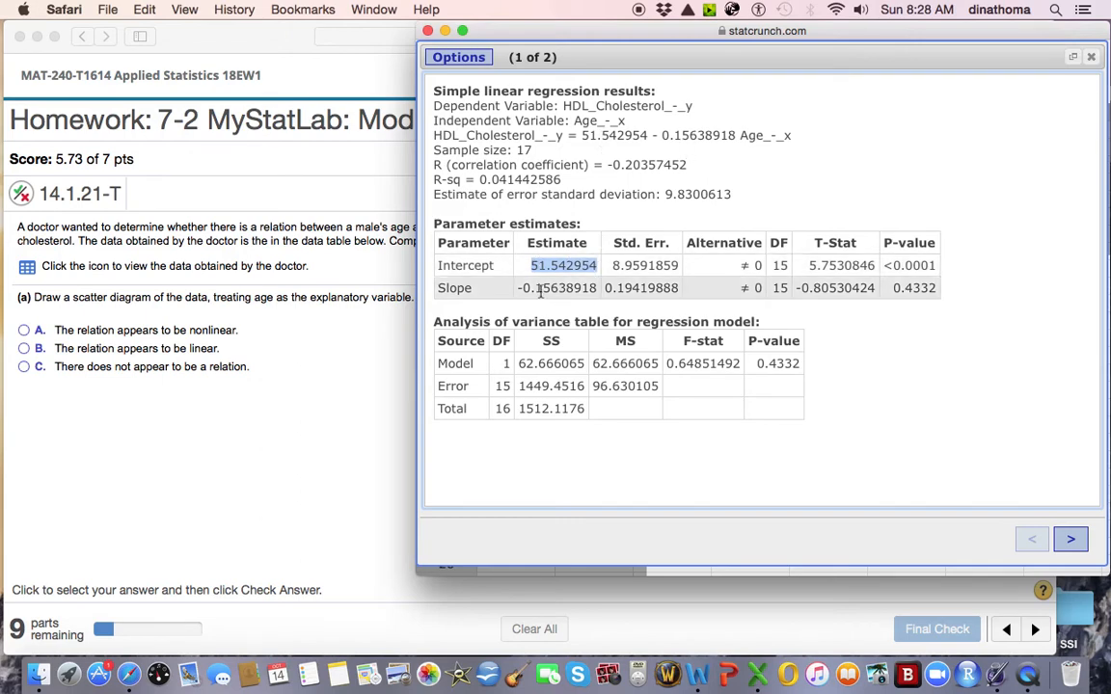
left_click_drag(518, 288, 599, 288)
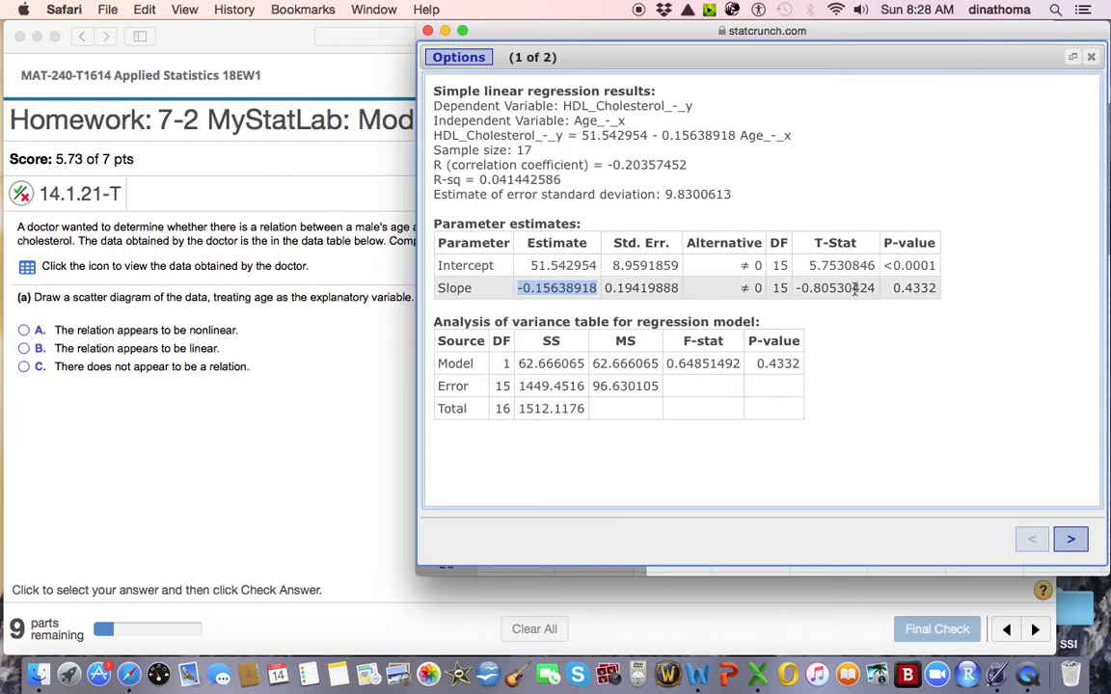
left_click_drag(936, 288, 895, 290)
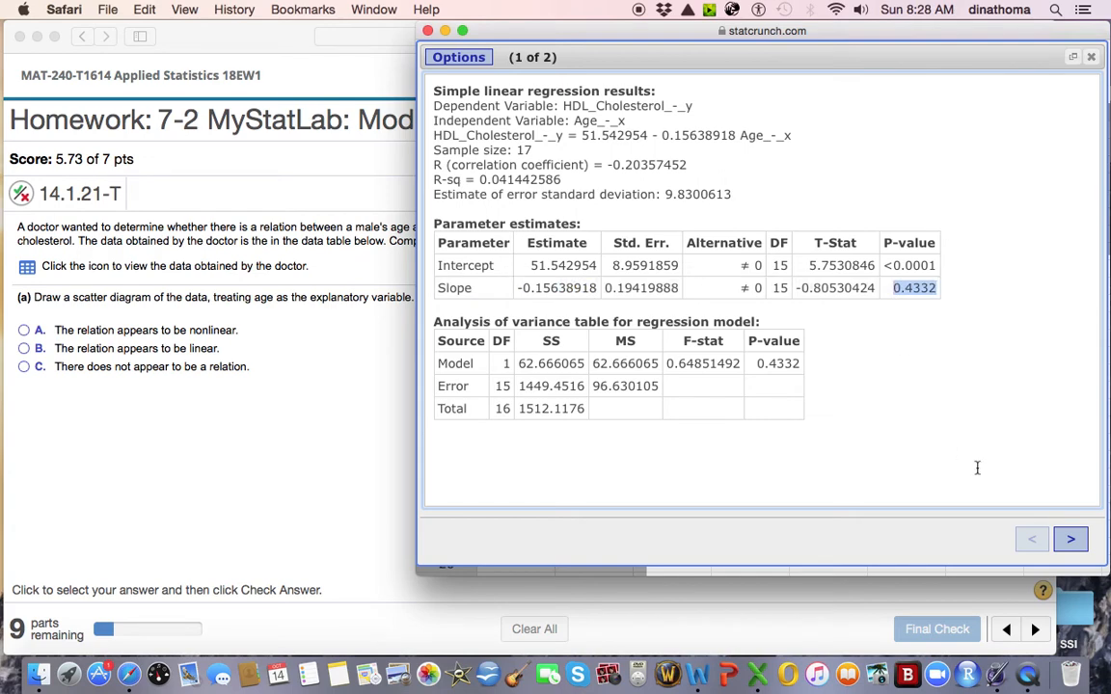
Step: View the fitted line plot and submit answer C, "There does not appear to be a relation," for part (a)
left_click(1073, 542)
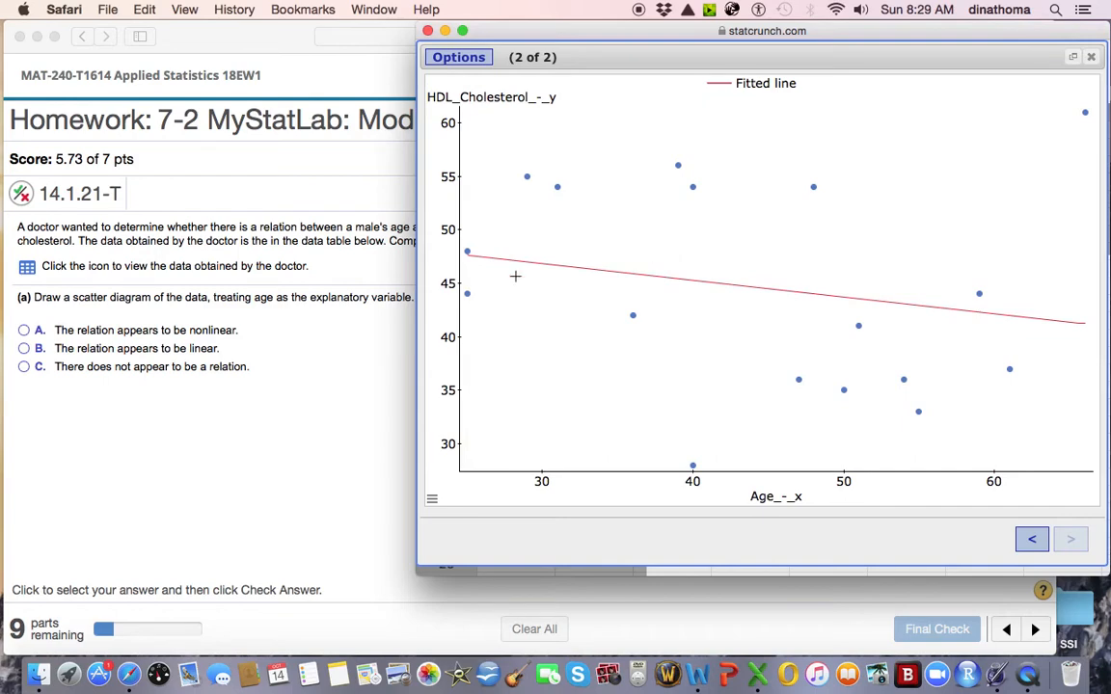
left_click(30, 367)
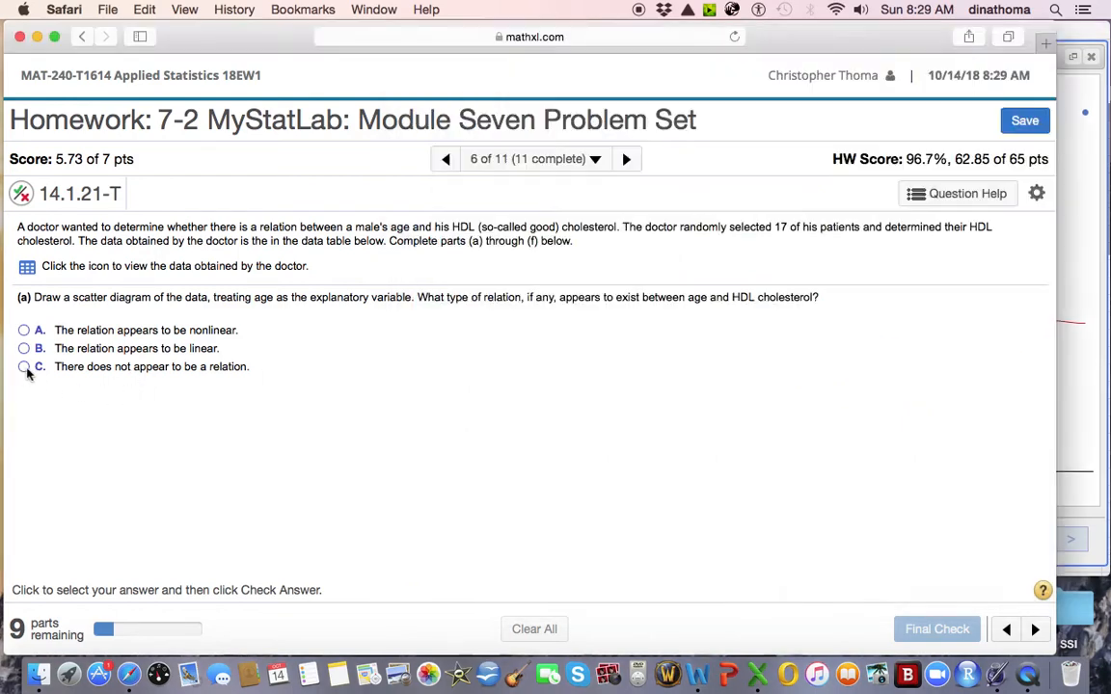
left_click(25, 366)
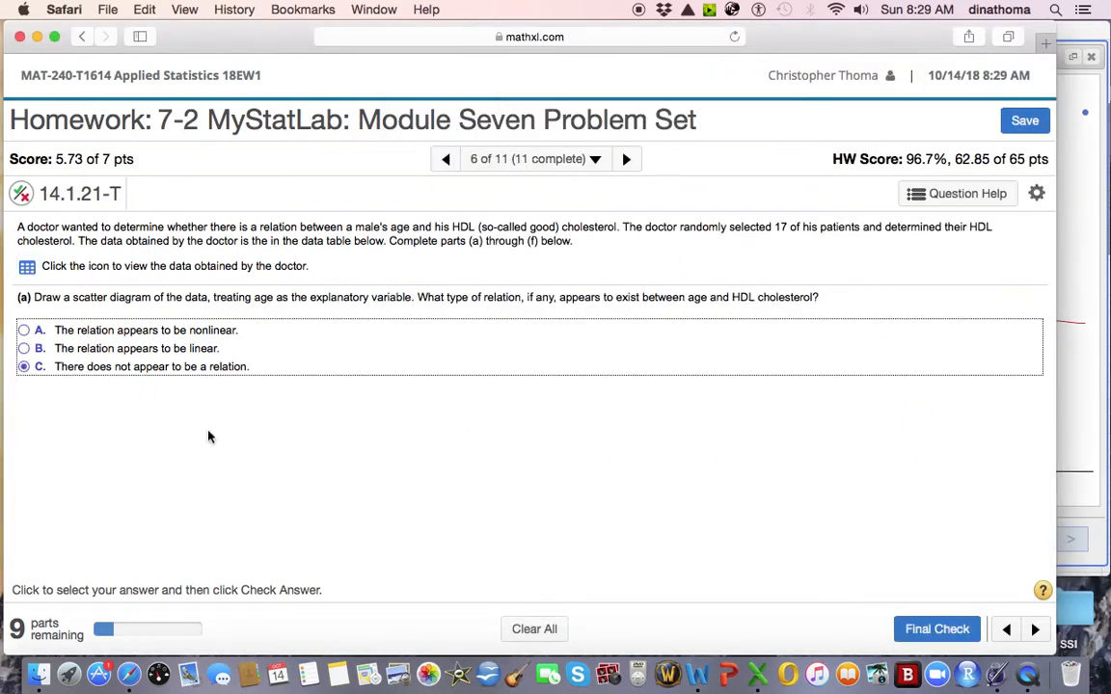
left_click(928, 629)
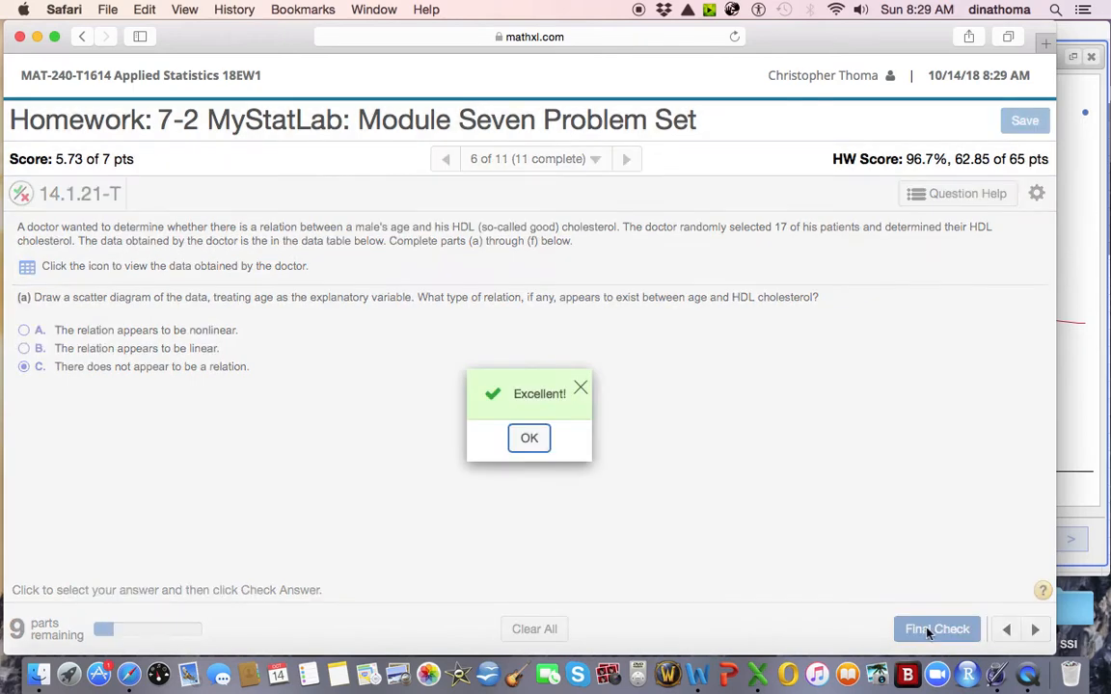
Step: Recheck the fitted line plot's scatter of points, then dismiss the part (a) feedback to continue to part (b)
left_click(1084, 383)
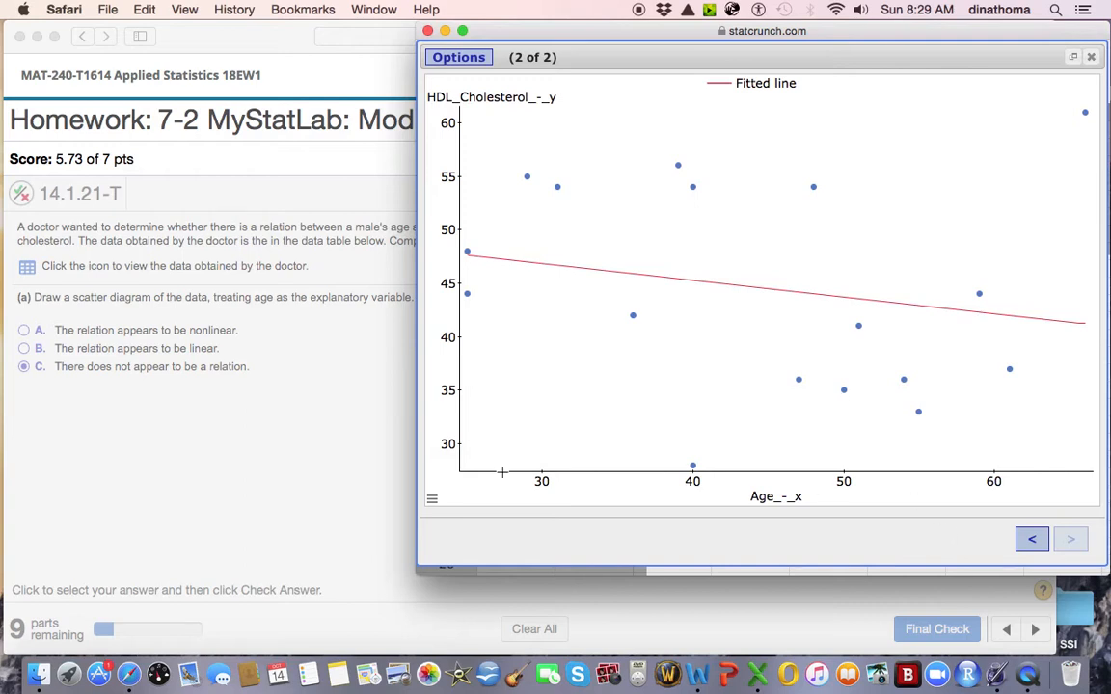
left_click(327, 440)
left_click(528, 438)
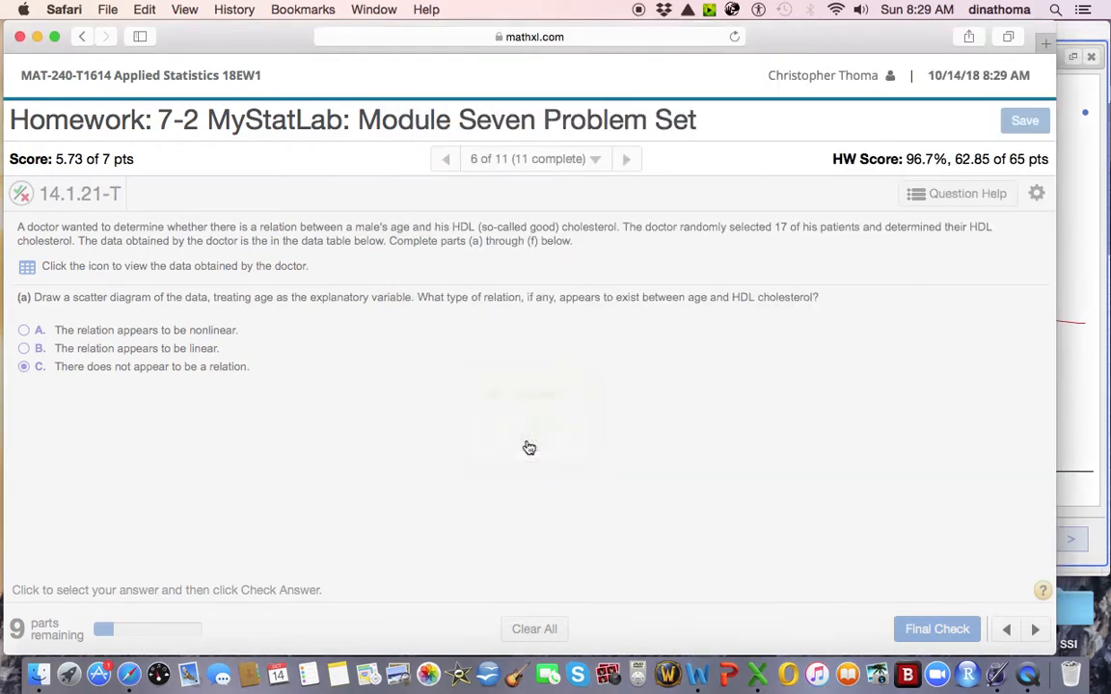
Step: Return to the numeric regression results and arrange the homework and StatCrunch windows side by side
left_click(1076, 414)
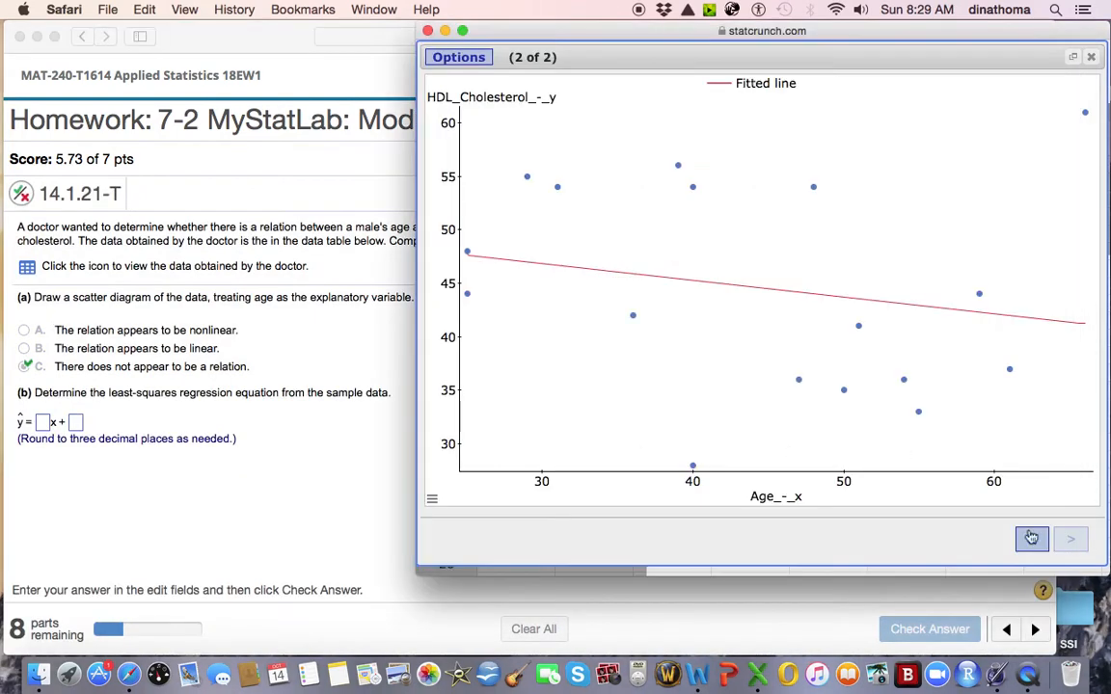
left_click(1032, 542)
left_click(288, 417)
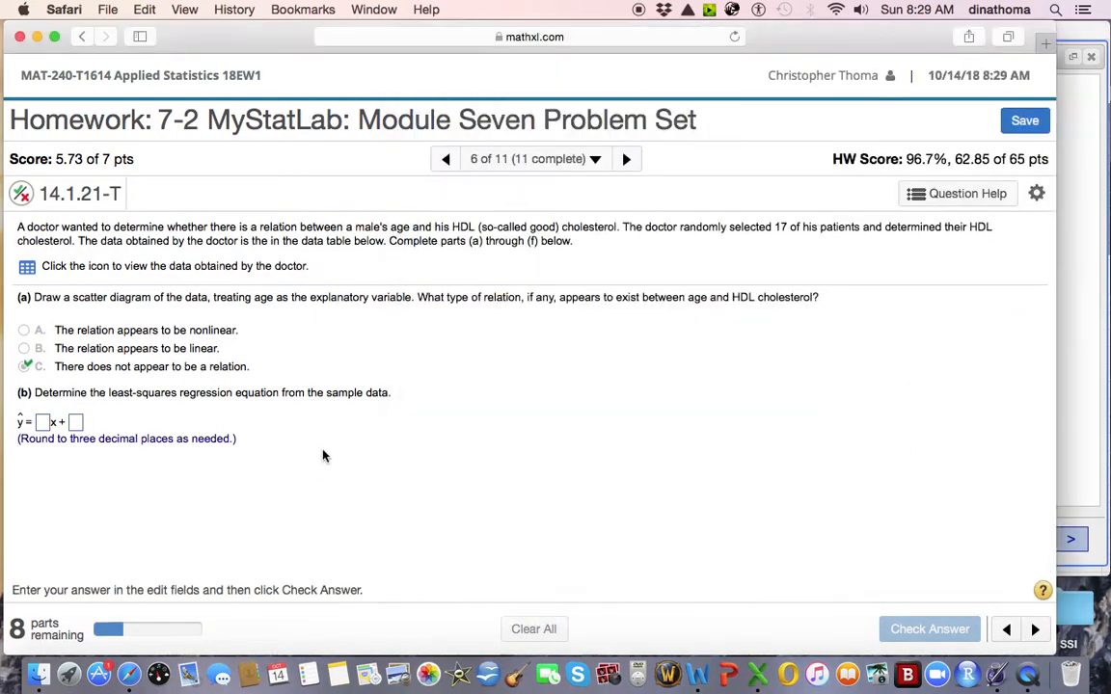
left_click(1083, 145)
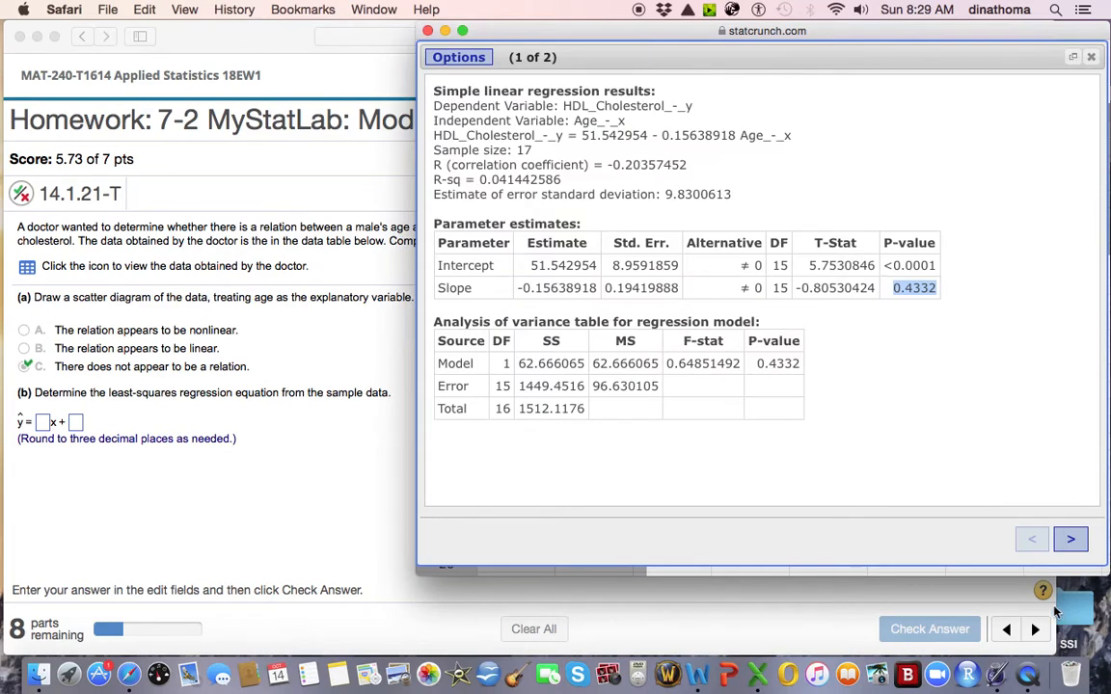
left_click_drag(1054, 612, 646, 588)
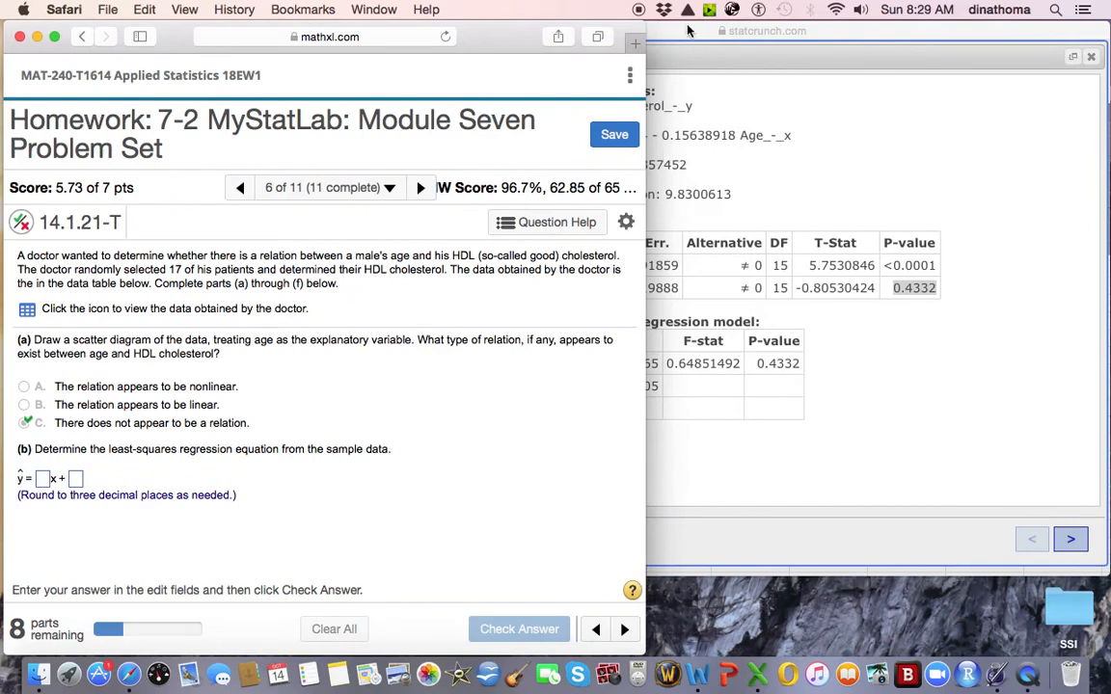
left_click_drag(687, 31, 906, 54)
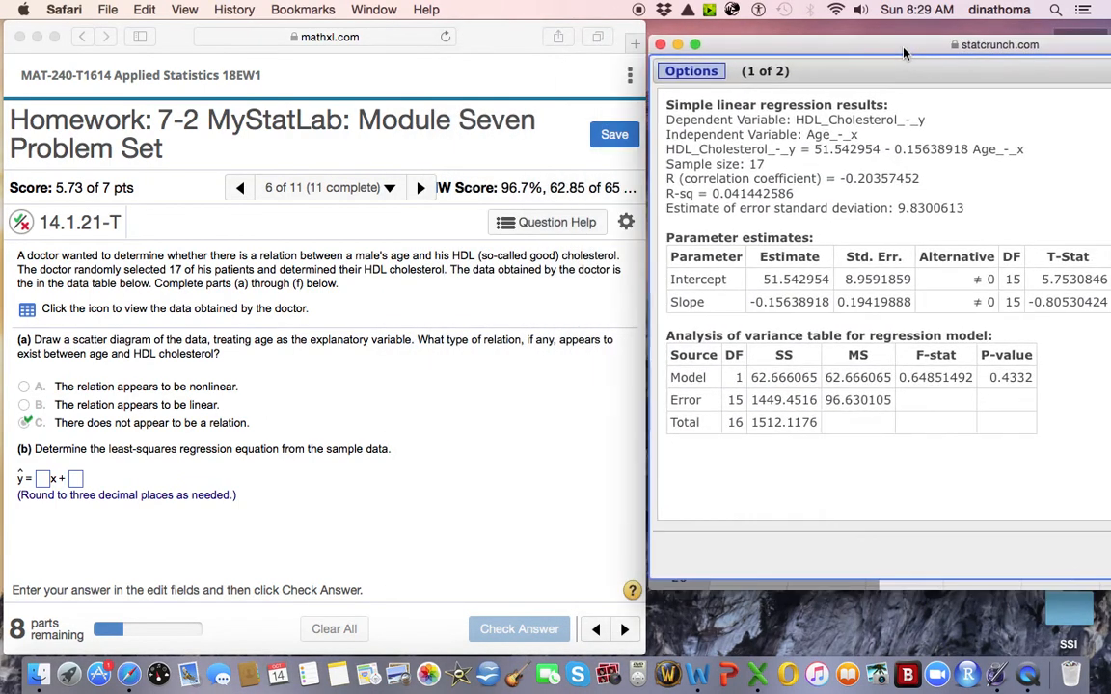
Step: Submit the part (b) least-squares regression equation with slope -0.156 and intercept 51.543, and continue to part (c)
left_click(44, 480)
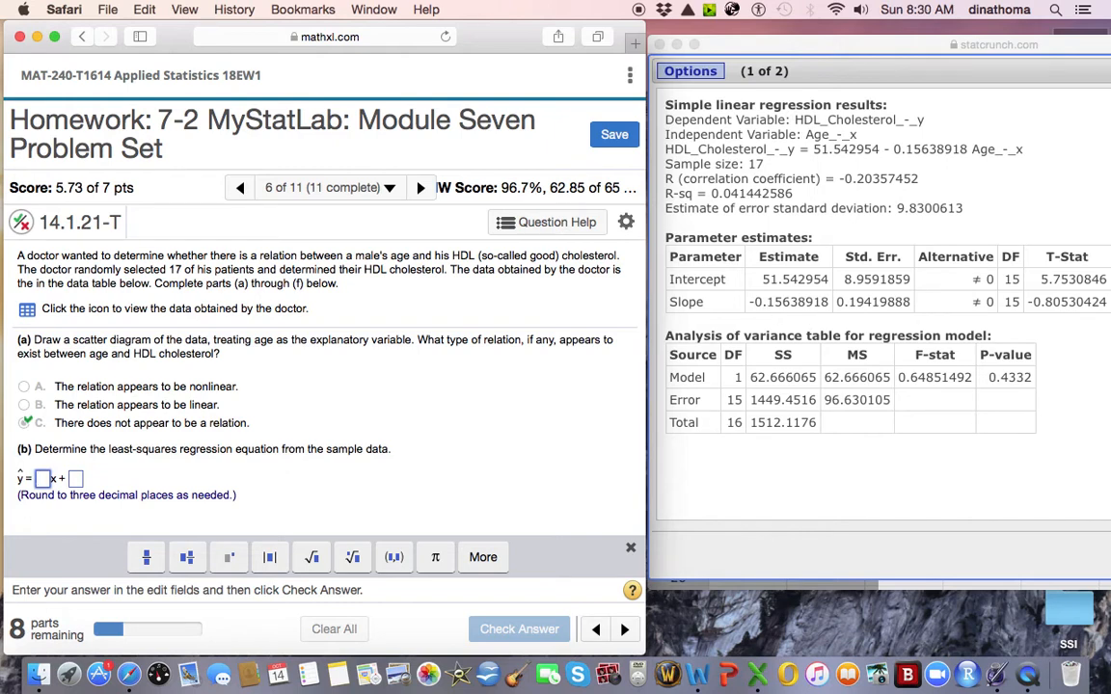
type("-0.")
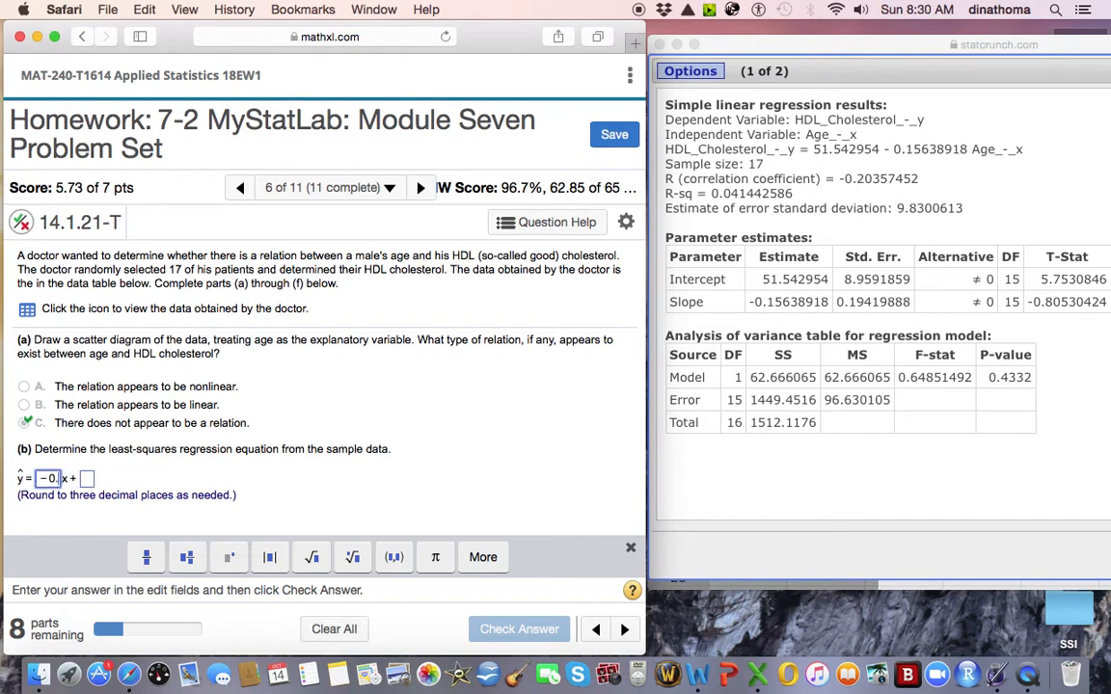
type("156")
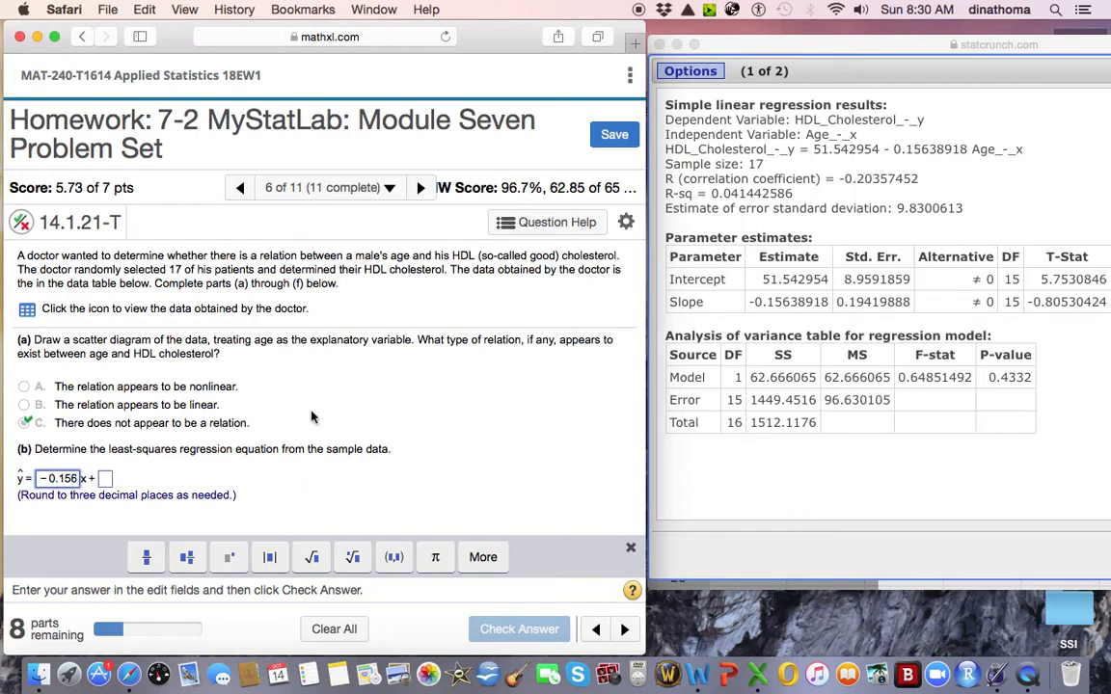
left_click(104, 480)
type("51.")
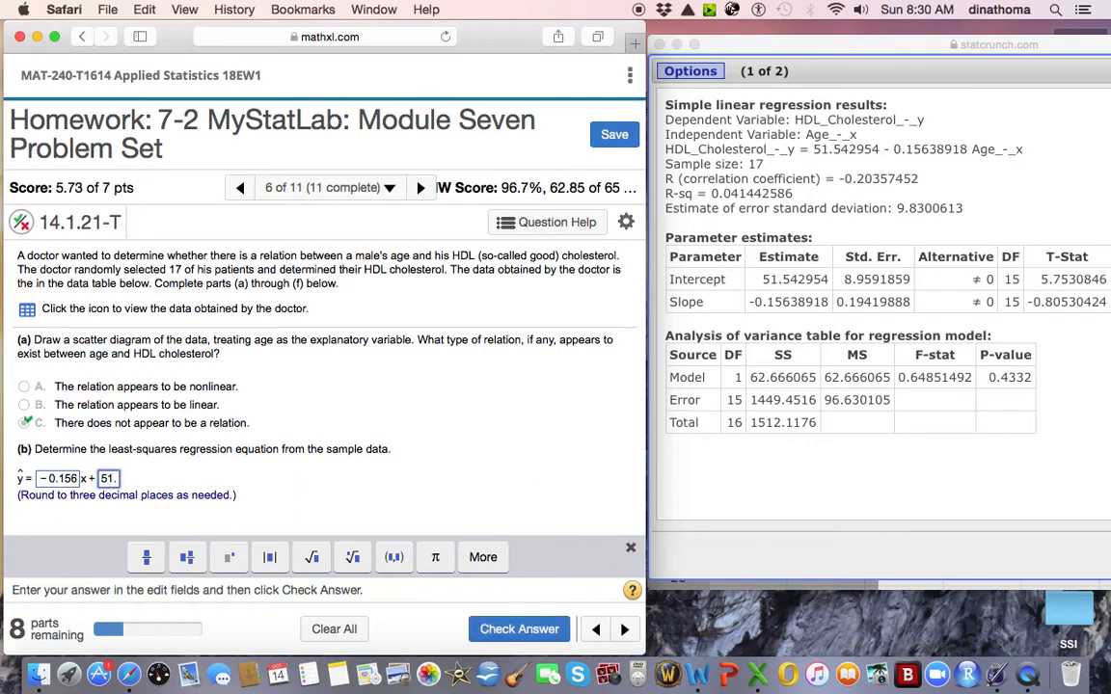
type("543")
left_click(535, 630)
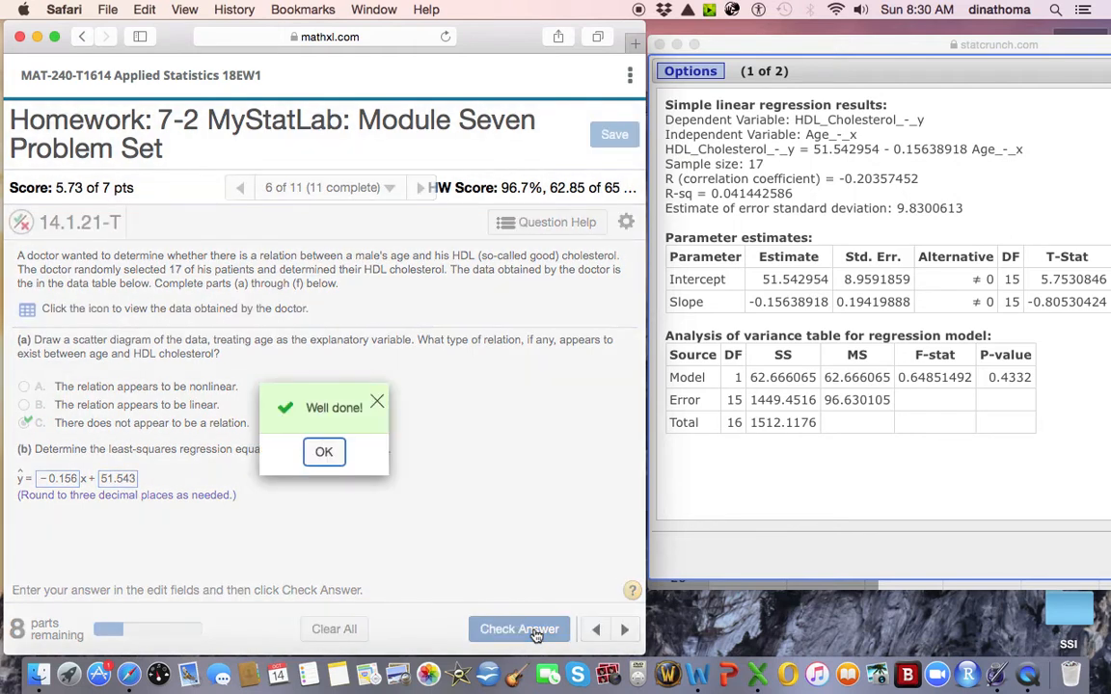
left_click(324, 451)
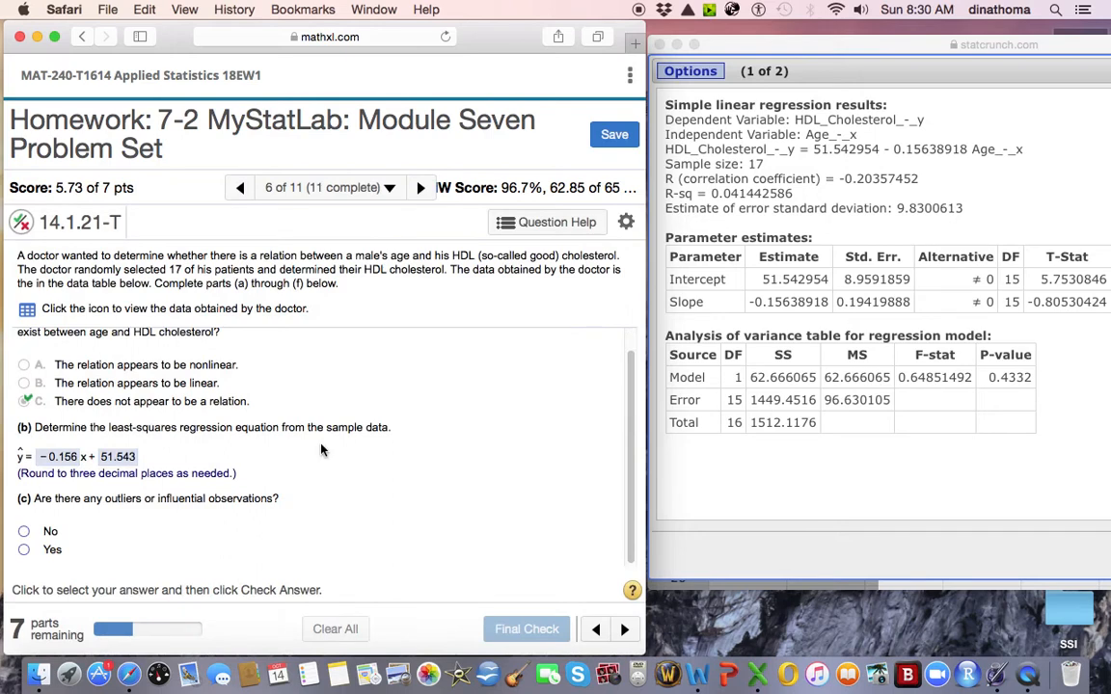
Step: Check the fitted line plot for outliers and submit "No" for outliers or influential observations in part (c)
left_click_drag(815, 46, 577, 45)
left_click(1064, 550)
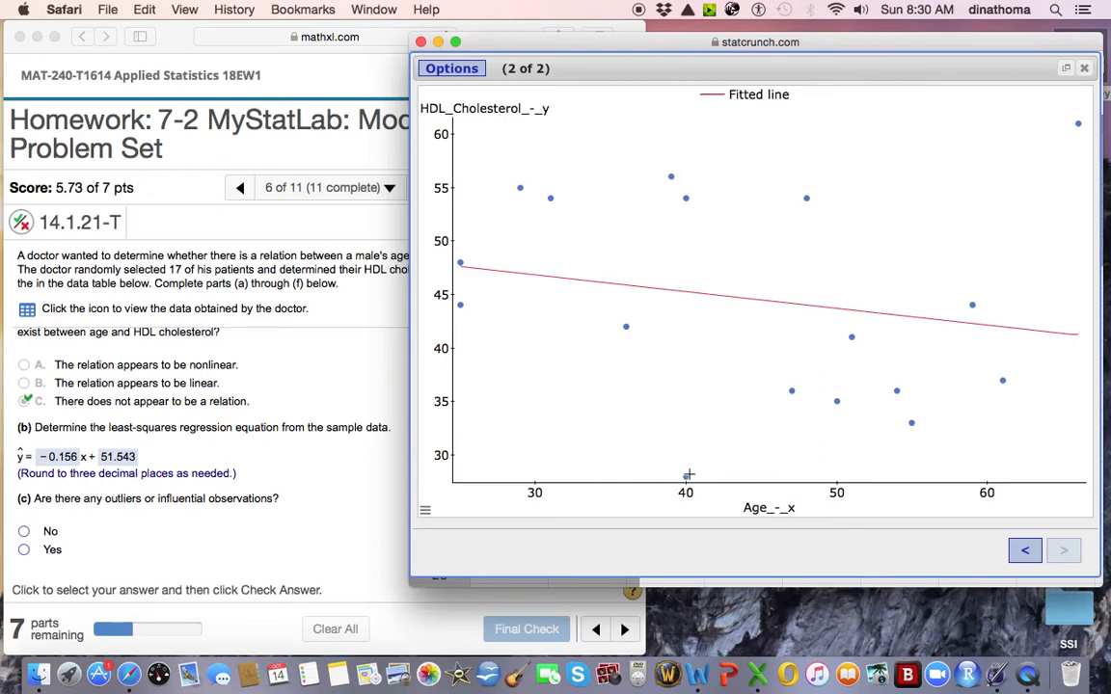
left_click(154, 490)
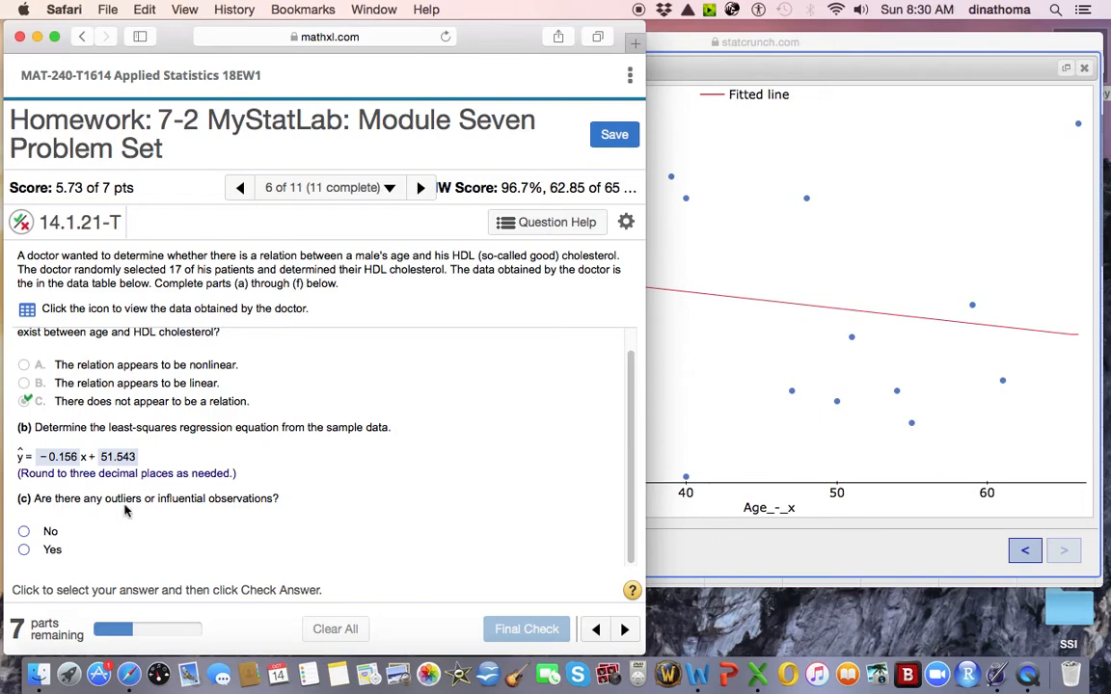
left_click(24, 532)
left_click(528, 627)
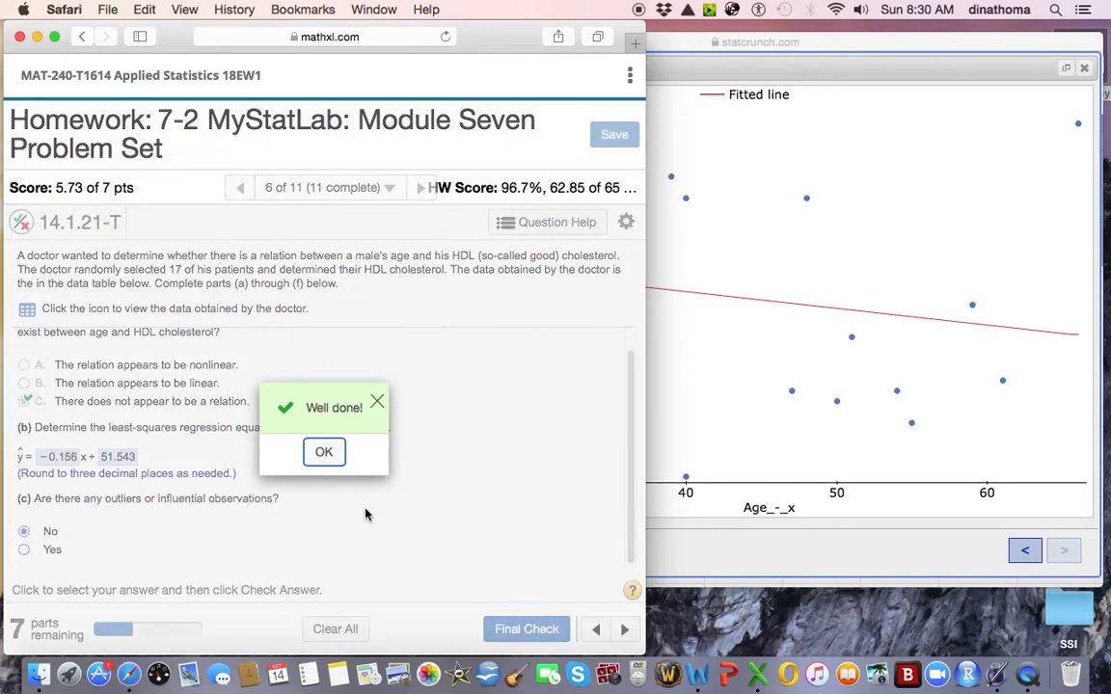
left_click(324, 456)
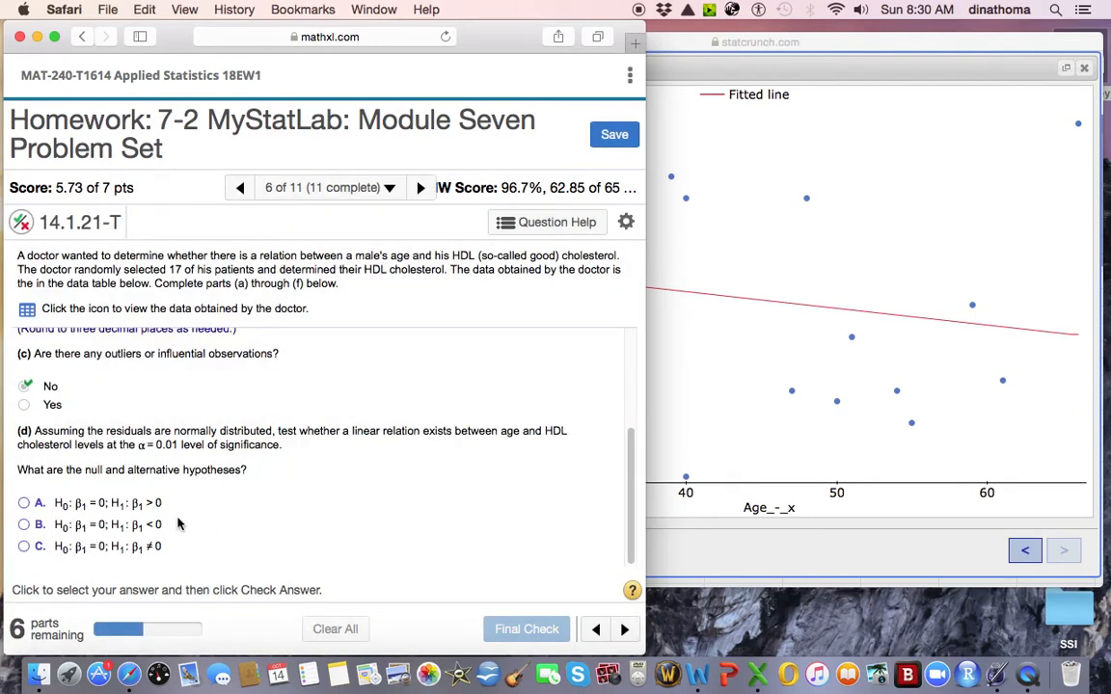
Step: Bring back the numeric regression results beside the homework and examine the slope row for the part (d) hypotheses
left_click(768, 399)
left_click(1025, 550)
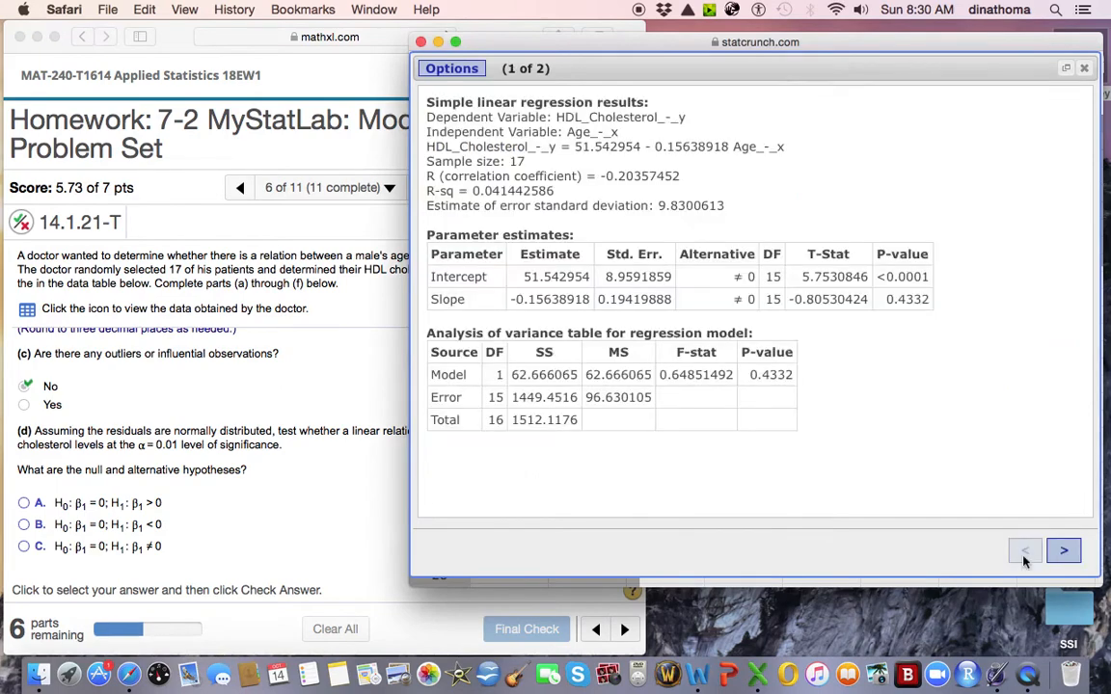
left_click_drag(575, 38, 808, 43)
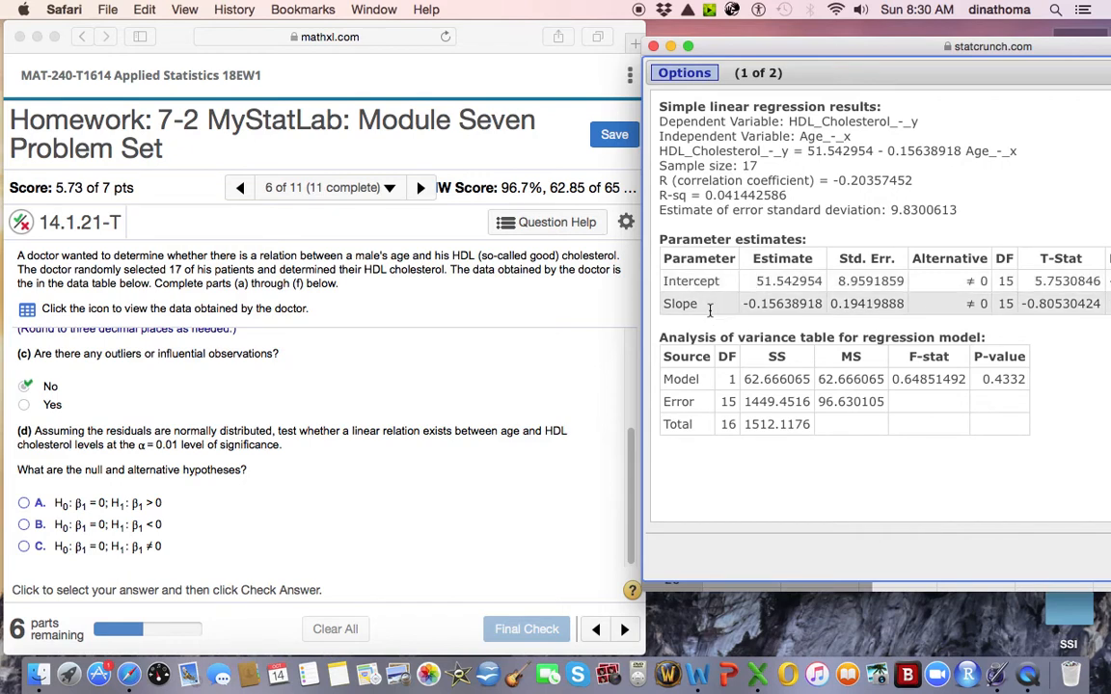
left_click_drag(709, 310, 685, 307)
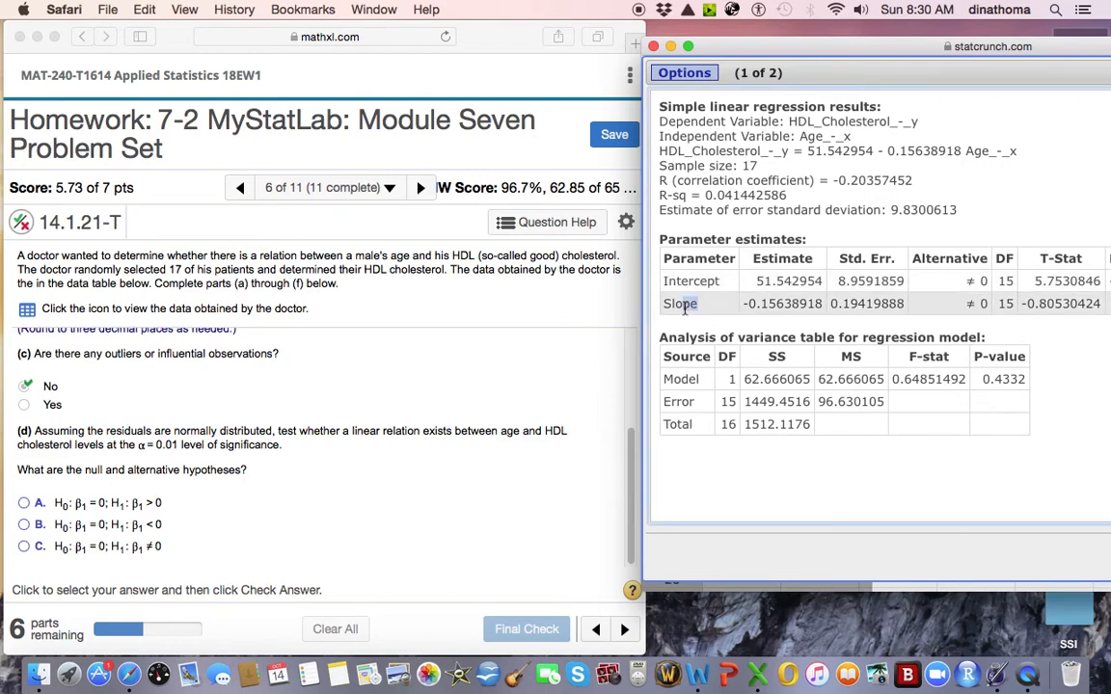
left_click(703, 309)
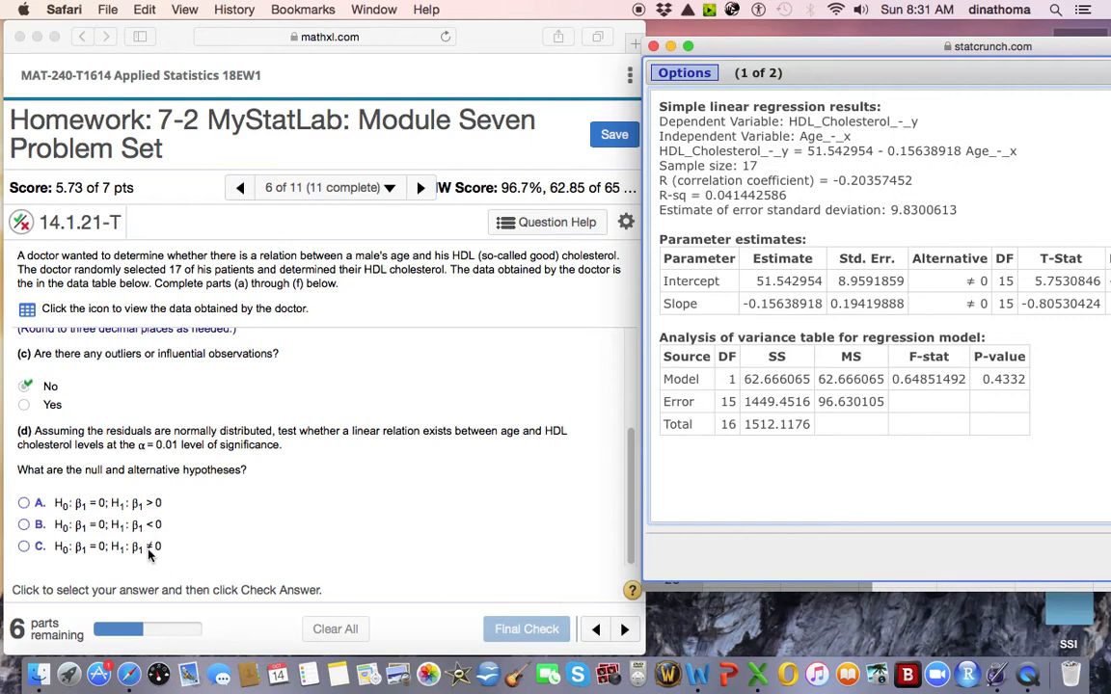
Step: Submit answer C, H0: β1 = 0; H1: β1 ≠ 0, as the part (d) null and alternative hypotheses
left_click(34, 549)
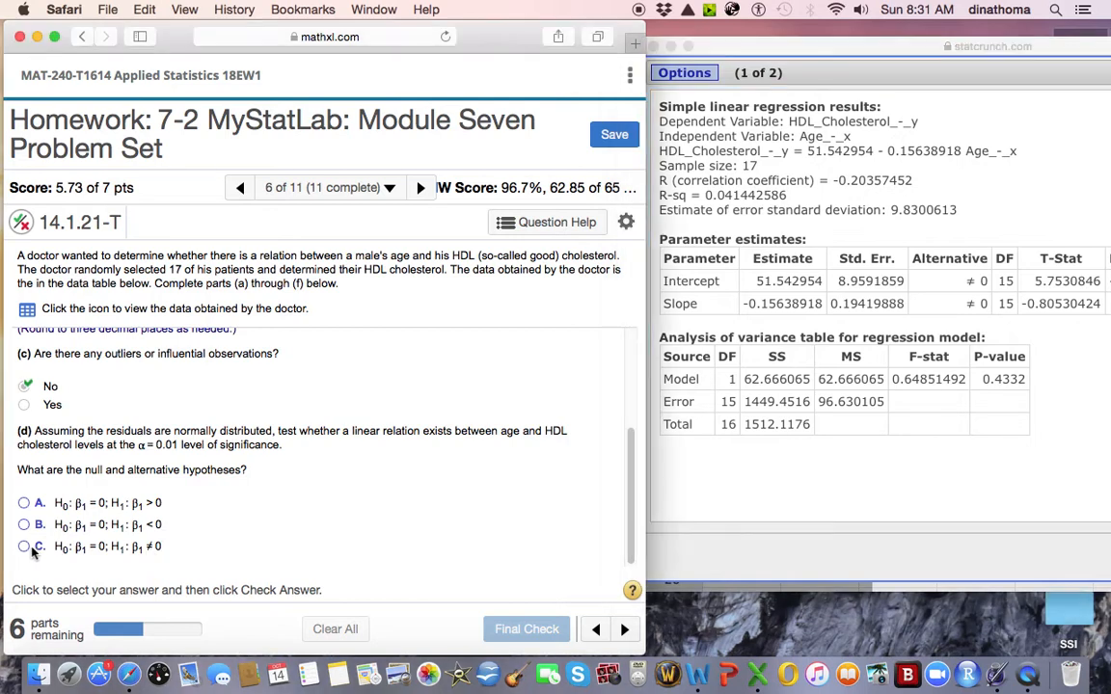
left_click(33, 550)
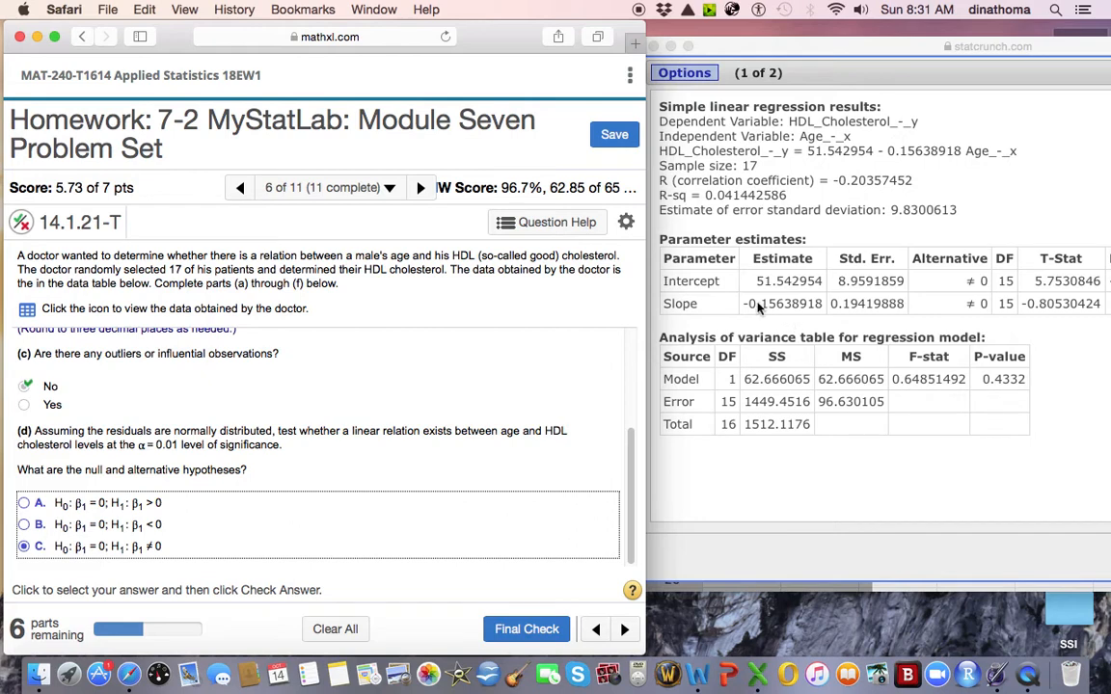
left_click(678, 294)
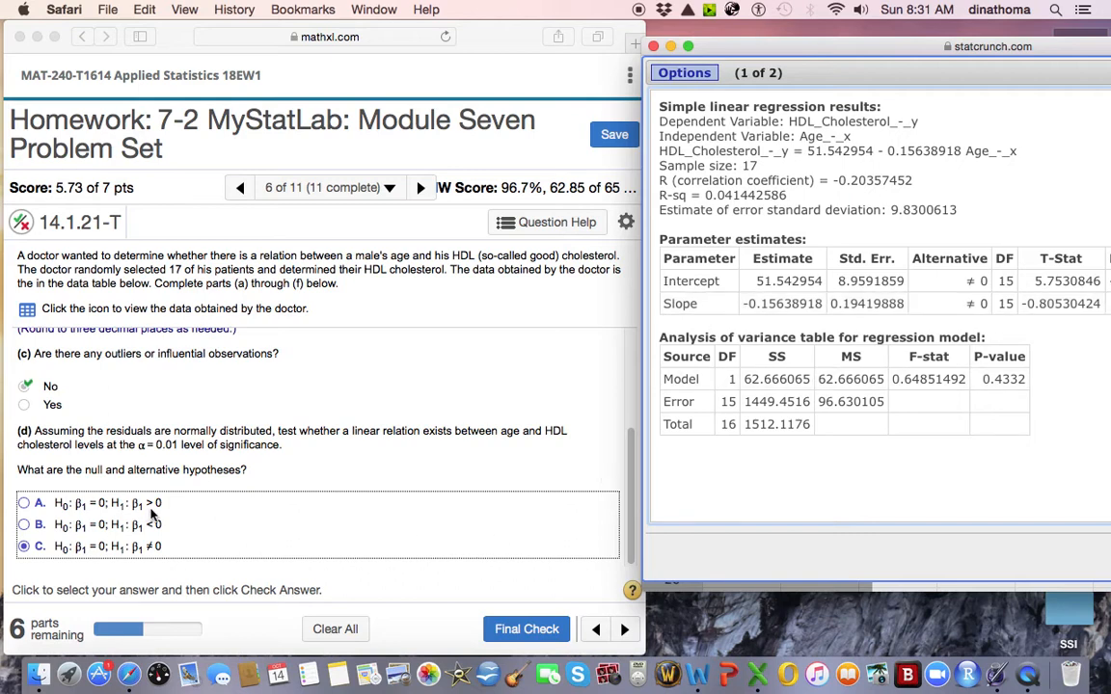
scroll(246, 513, "down", 1)
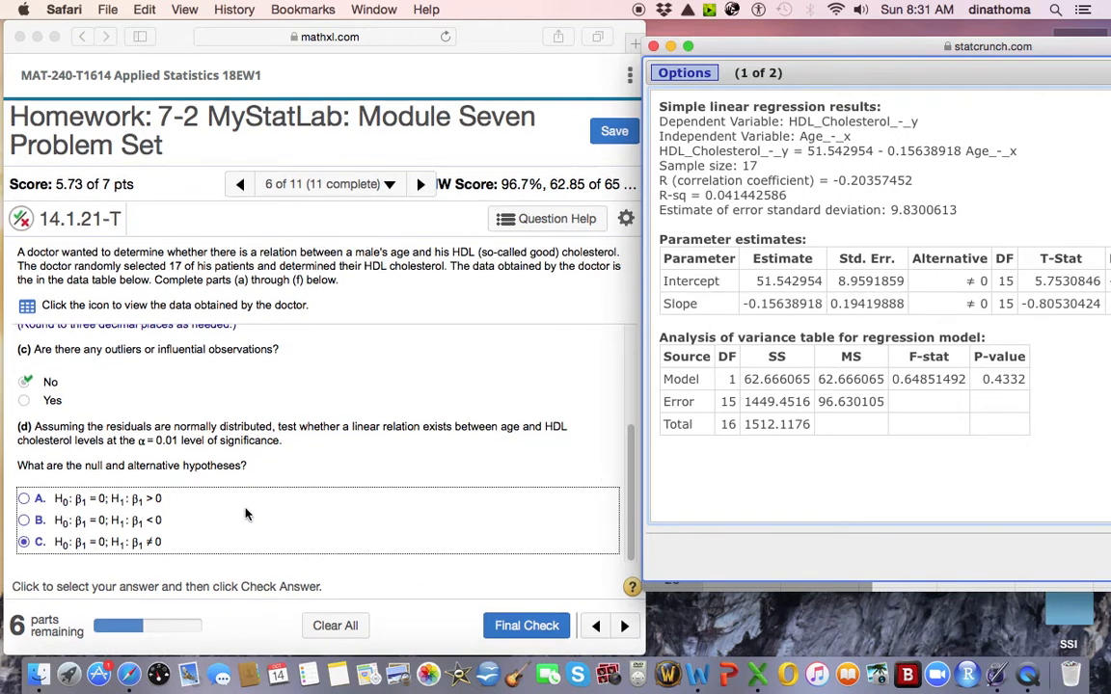
left_click(529, 627)
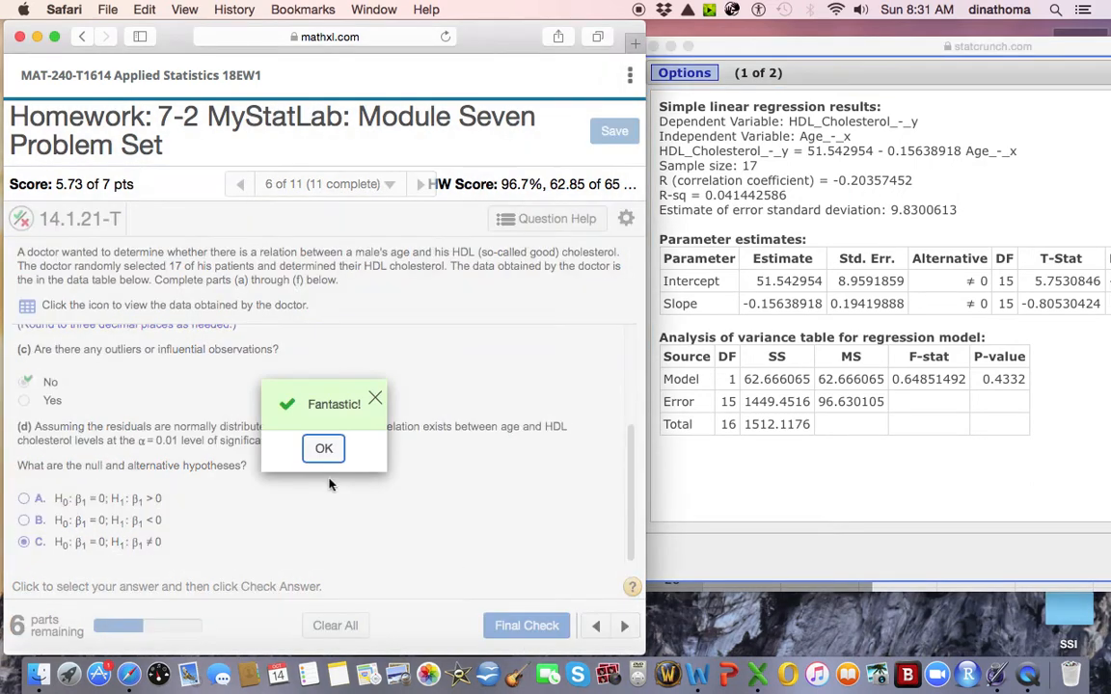
left_click(323, 448)
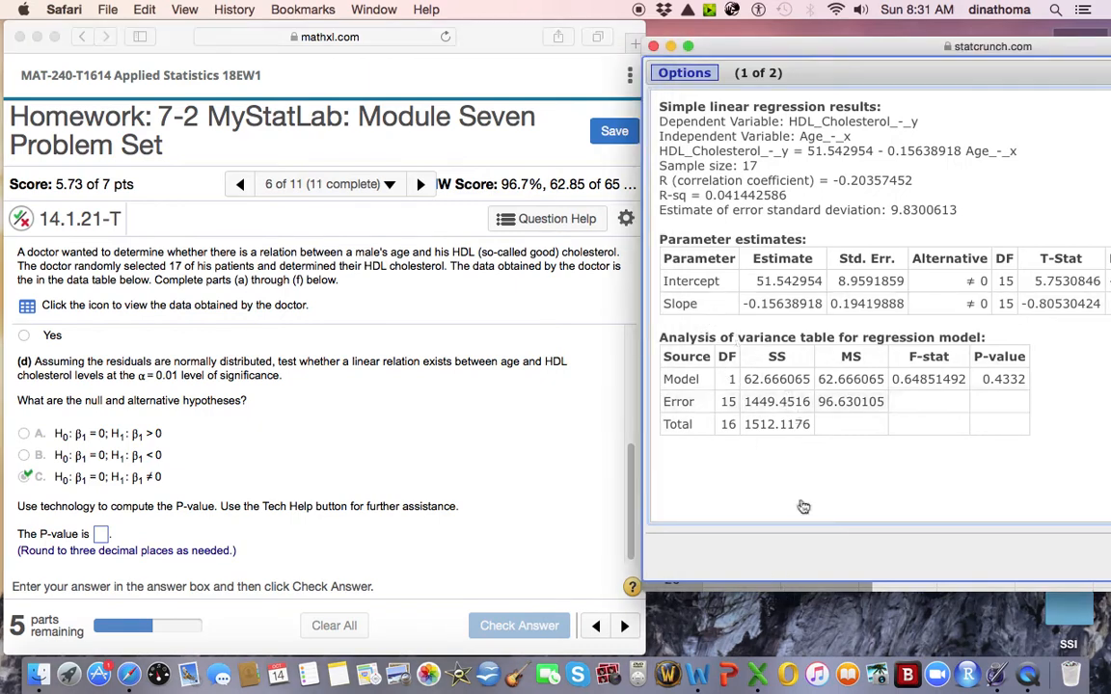
Step: Reveal the P-value column in the regression results and submit 0.433 as the slope test's P-value
left_click(735, 51)
left_click_drag(735, 50, 677, 46)
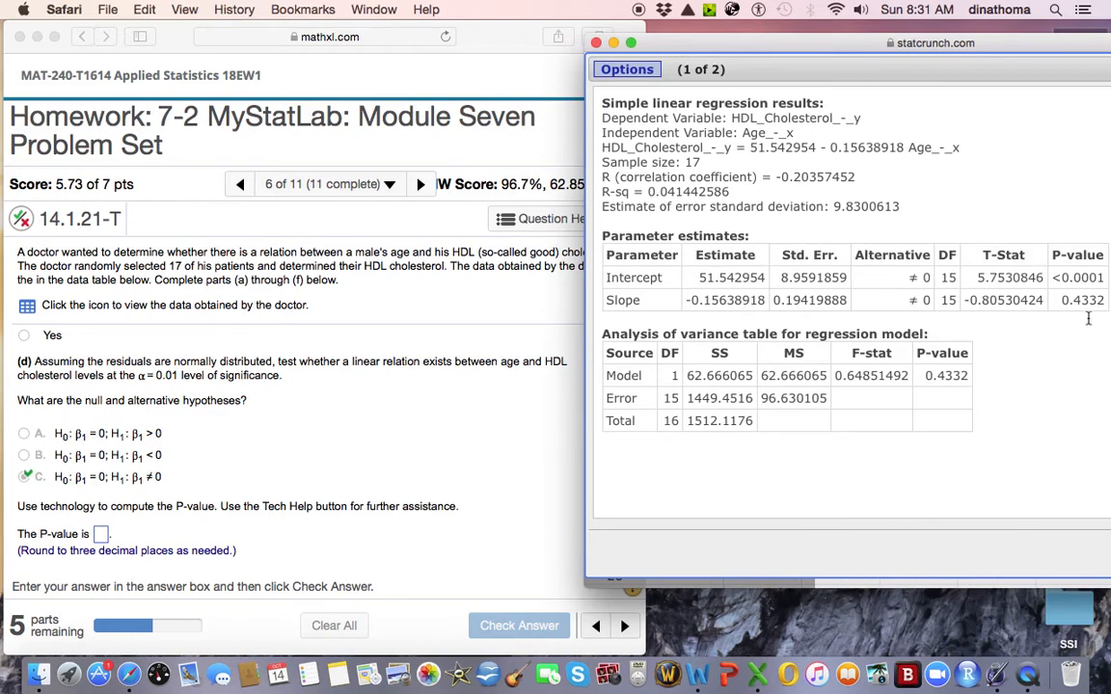
left_click(101, 533)
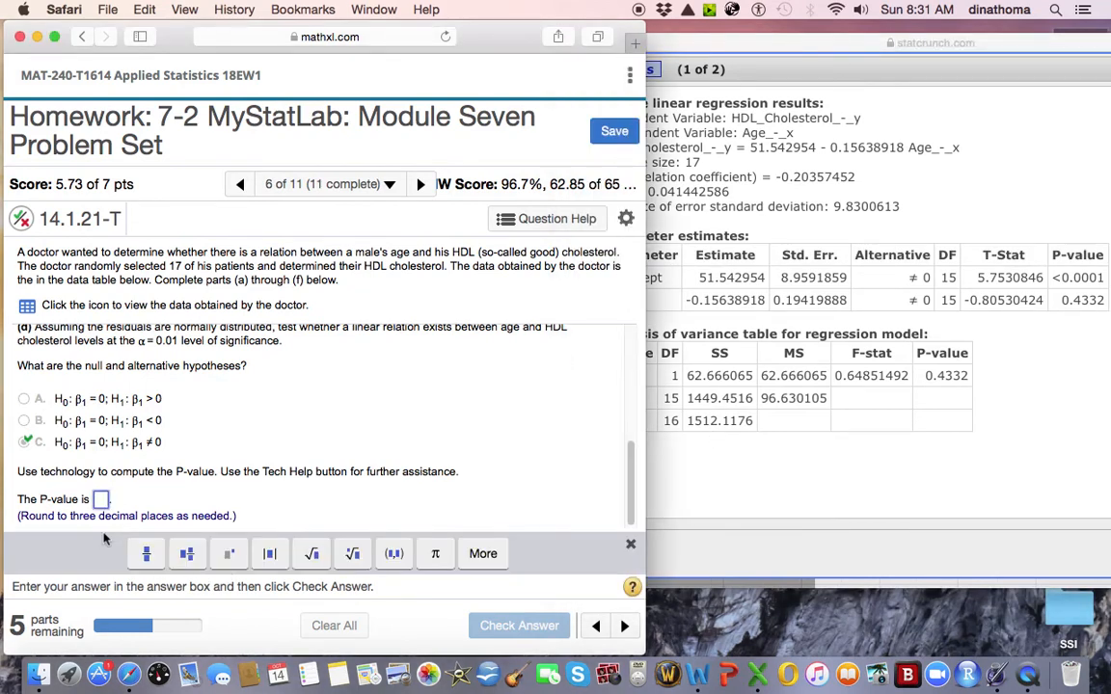
type("0.4")
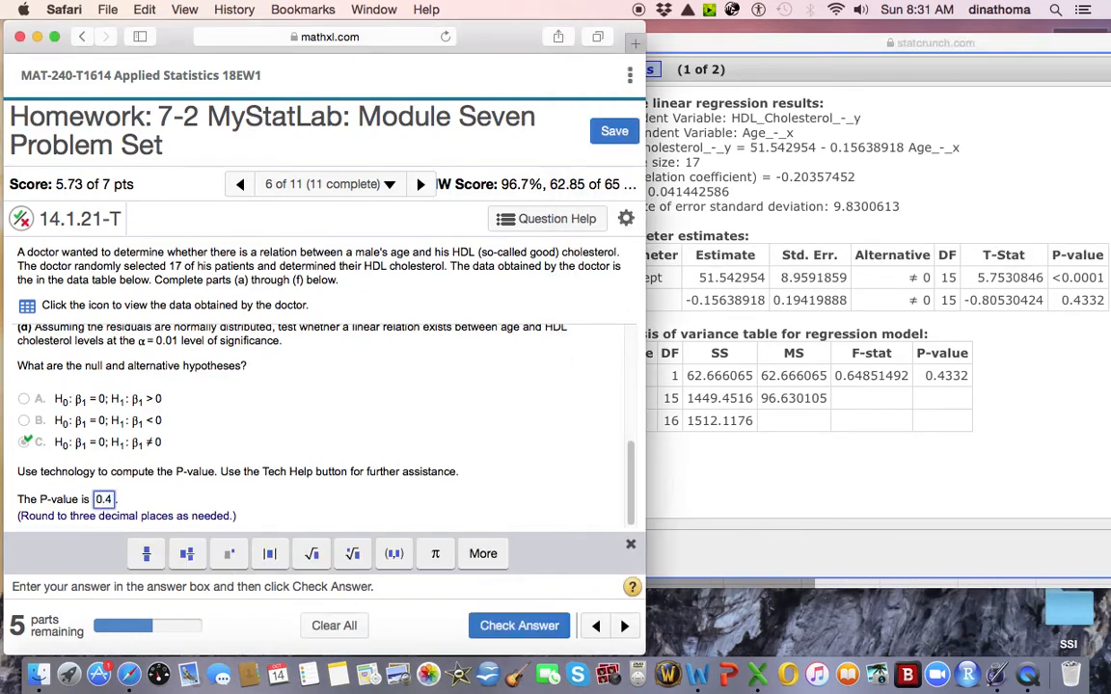
type("33")
key("Return")
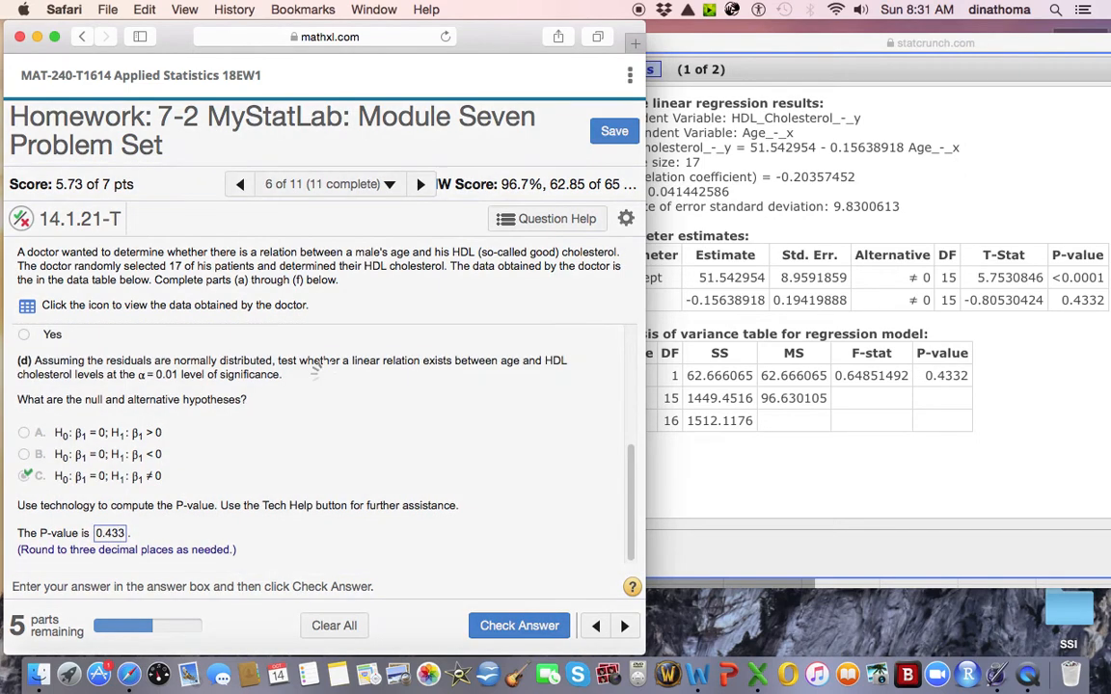
left_click(320, 449)
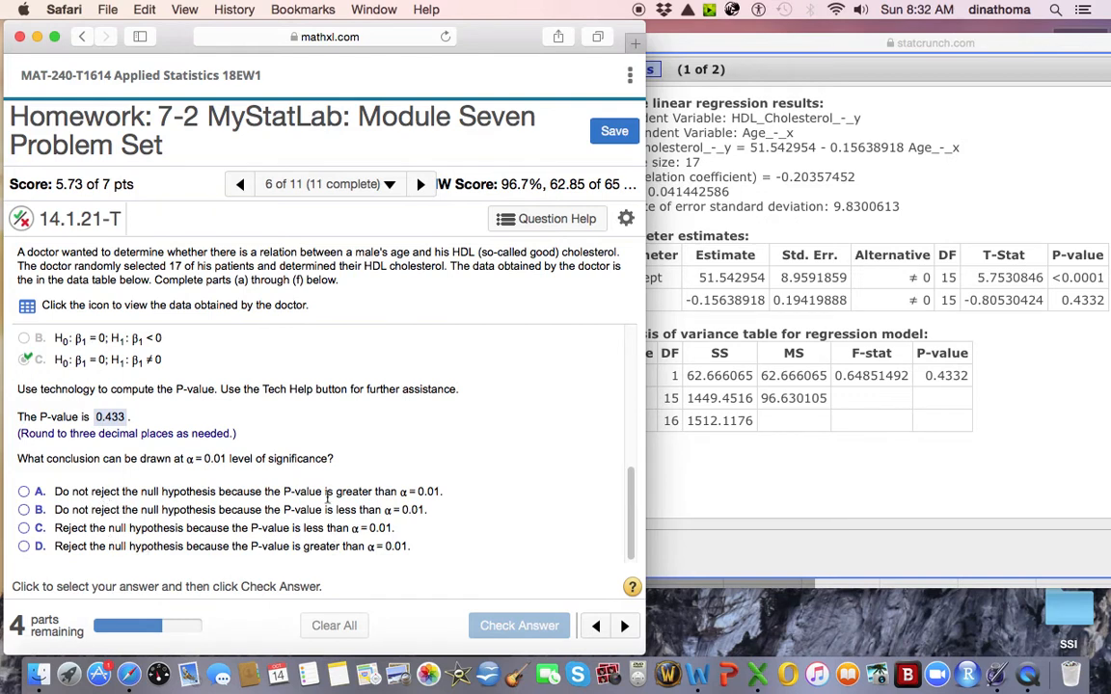
Step: Submit conclusion A, "Do not reject the null hypothesis because the P-value is greater than α = 0.01," and continue to part (e)
left_click(24, 492)
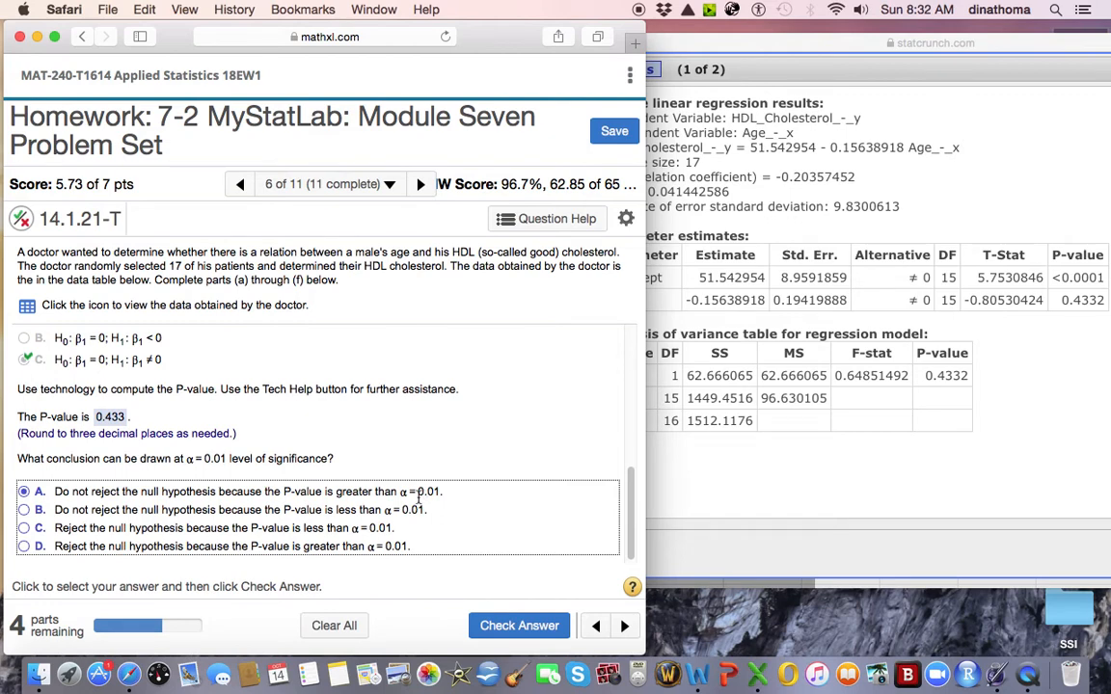
left_click(520, 627)
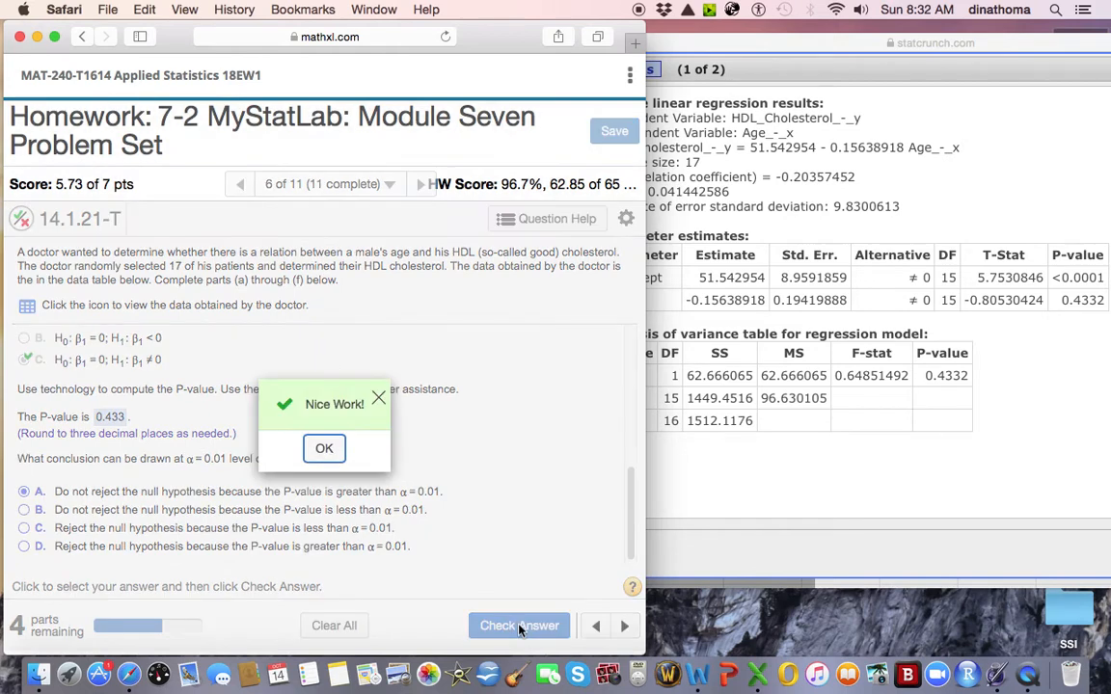
left_click(324, 450)
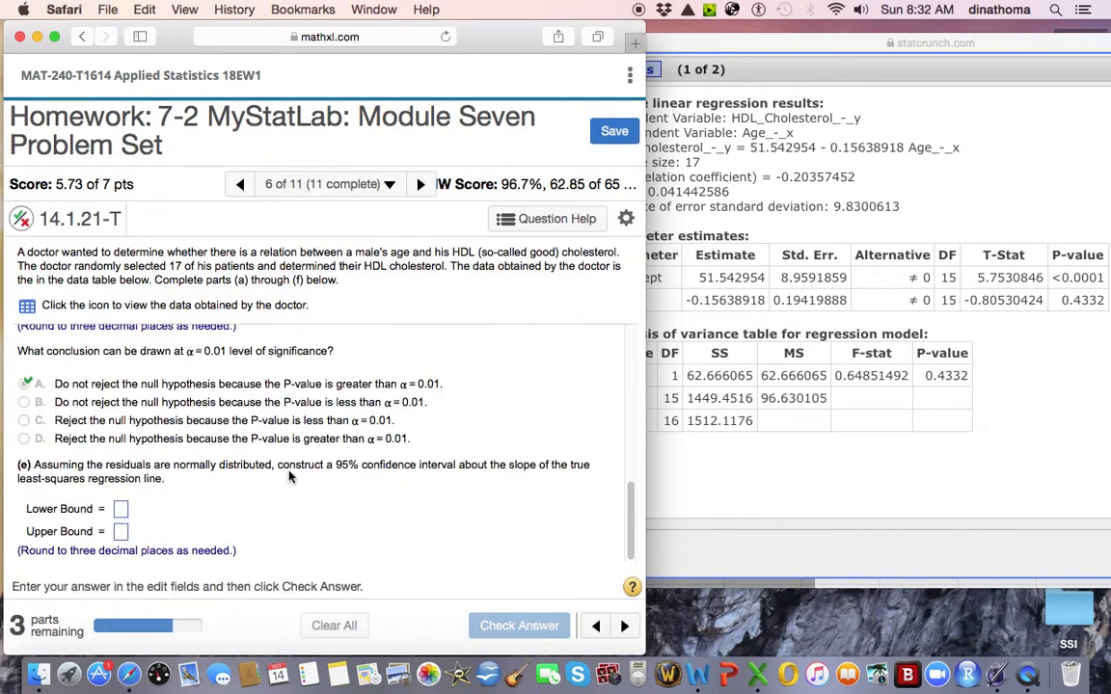
Step: Close the old StatCrunch results and set up a Simple Linear Regression with Age_-_x as X and HDL_Cholesterol_-_y as Y
left_click(640, 54)
left_click_drag(676, 43, 519, 44)
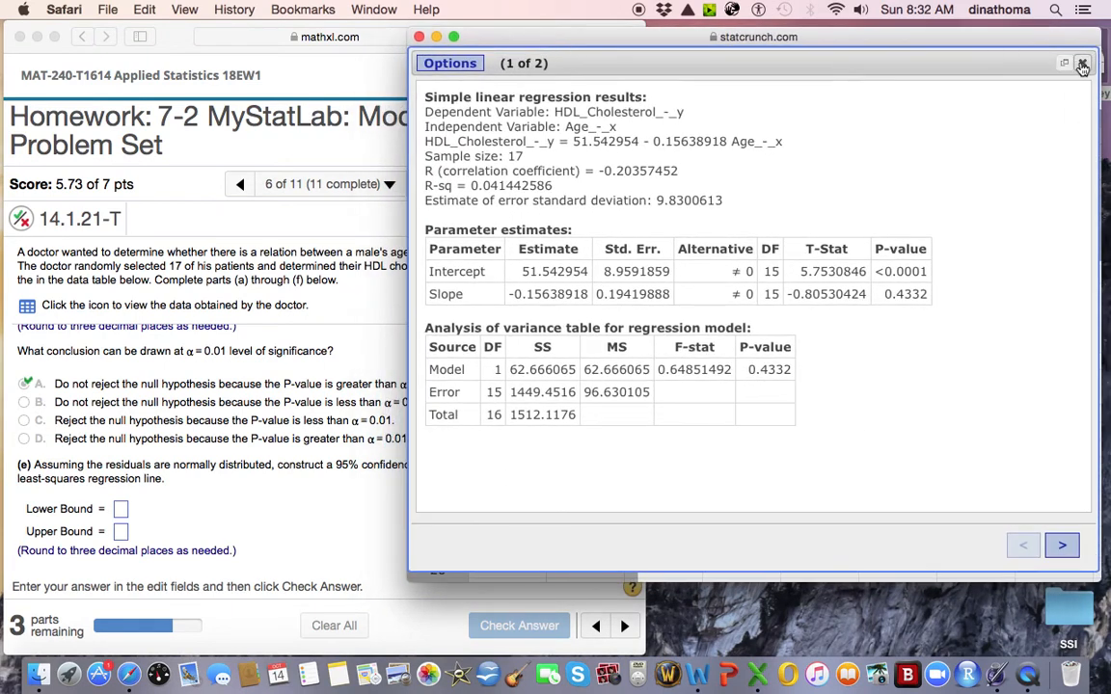
left_click(1082, 63)
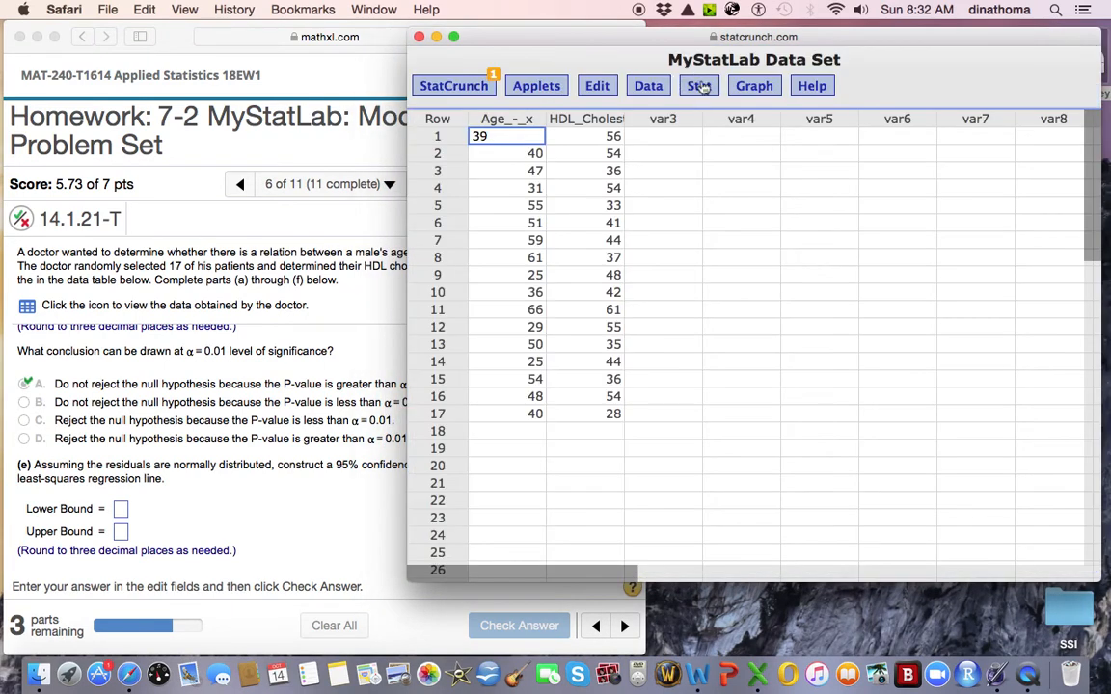
left_click(701, 87)
mouse_move(828, 236)
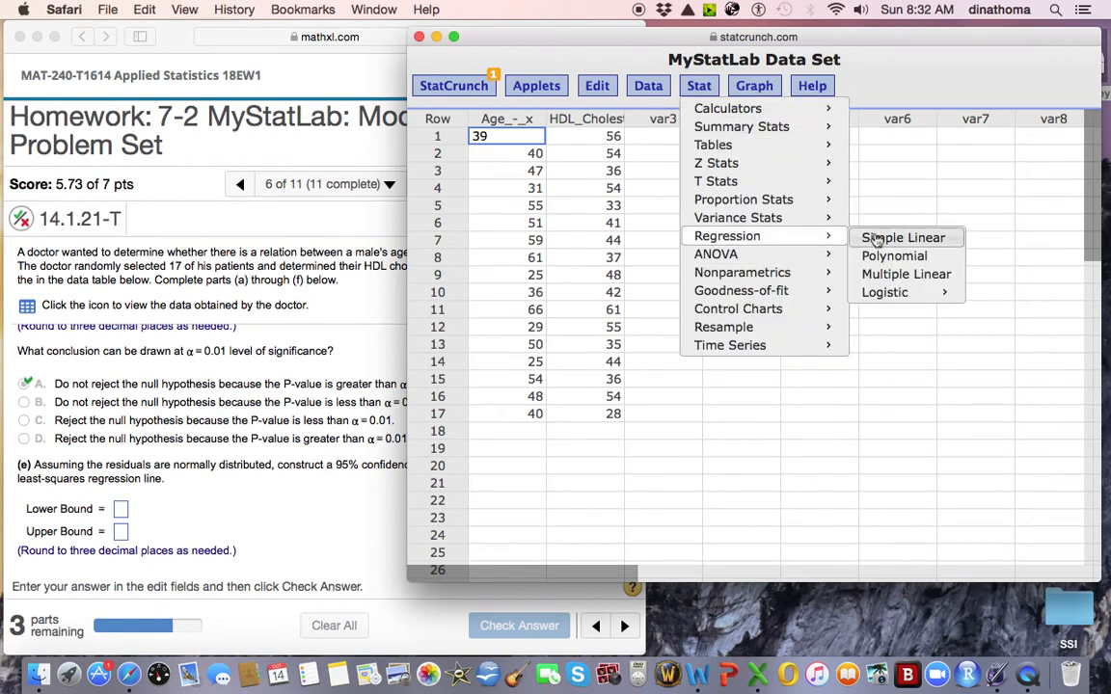
left_click(879, 238)
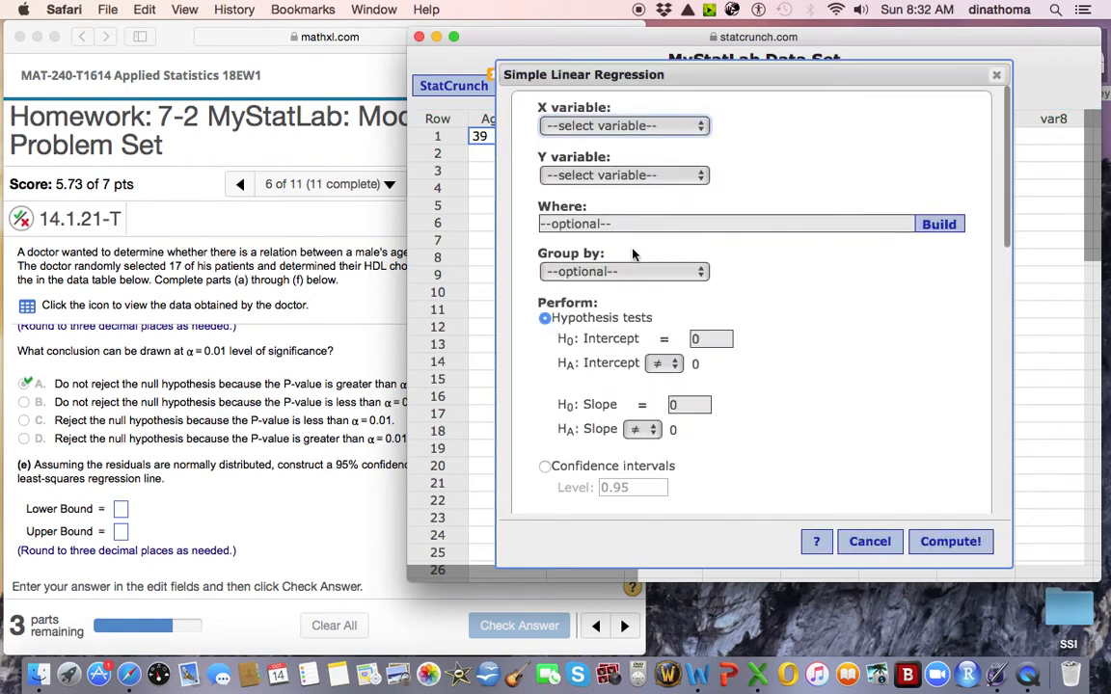
left_click(598, 126)
left_click(593, 143)
left_click(610, 176)
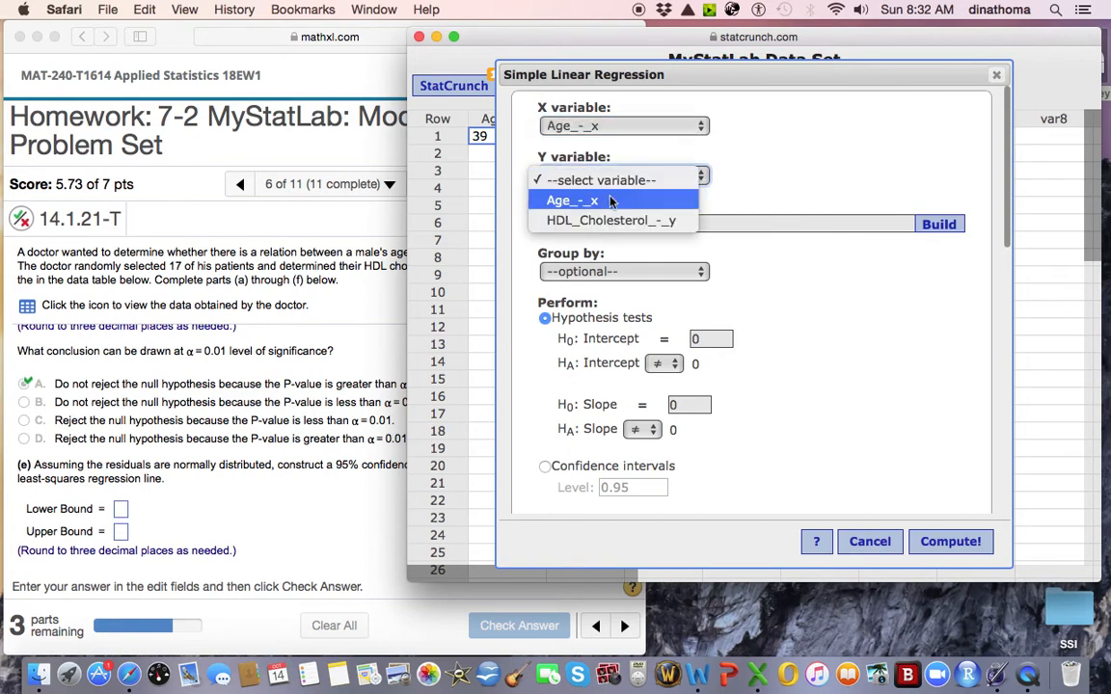
left_click(608, 220)
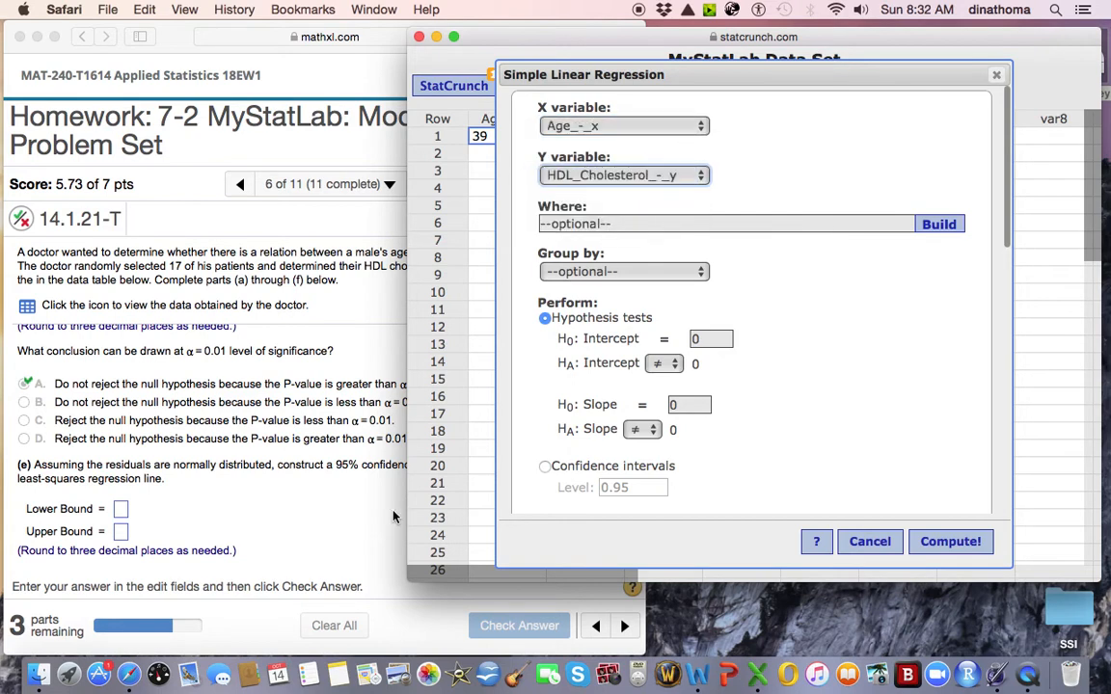
Step: Choose confidence intervals at level 0.95, save the Residuals, and compute the regression
left_click(545, 466)
scroll(559, 451, "down", 2)
scroll(709, 422, "down", 3)
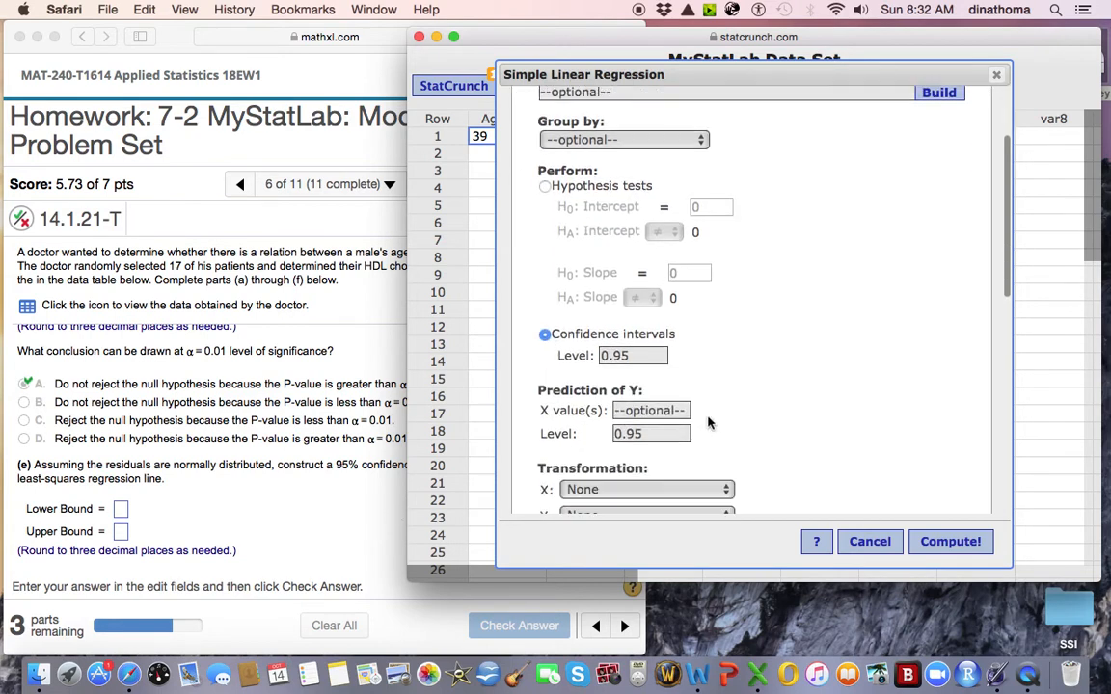
scroll(709, 421, "down", 6)
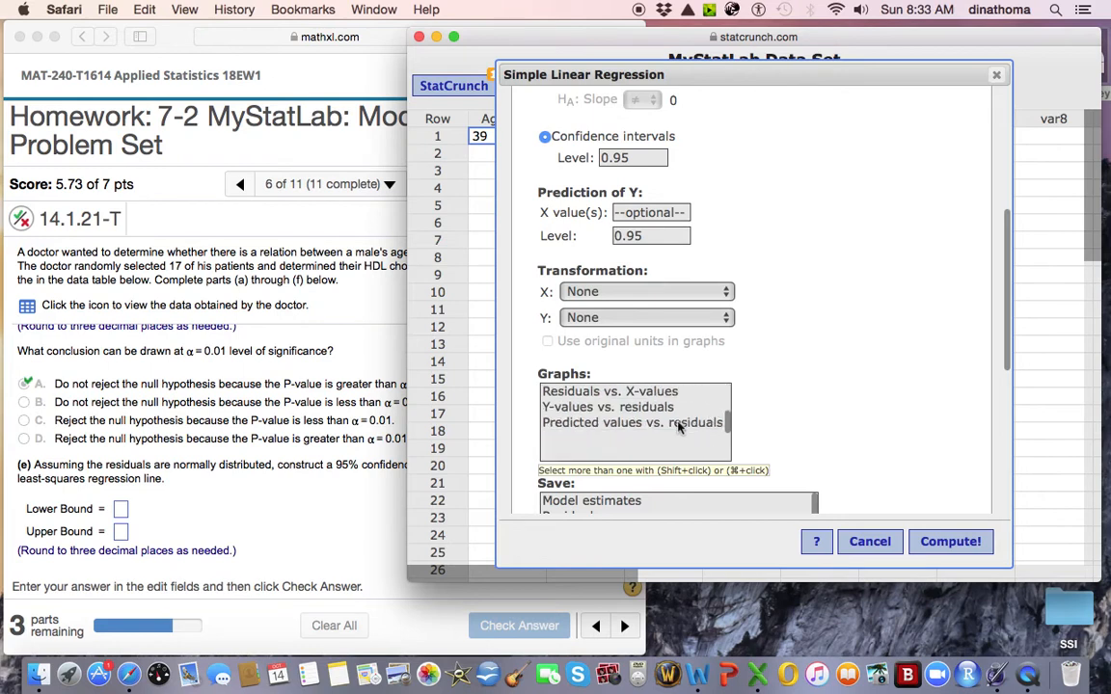
scroll(660, 479, "down", 3)
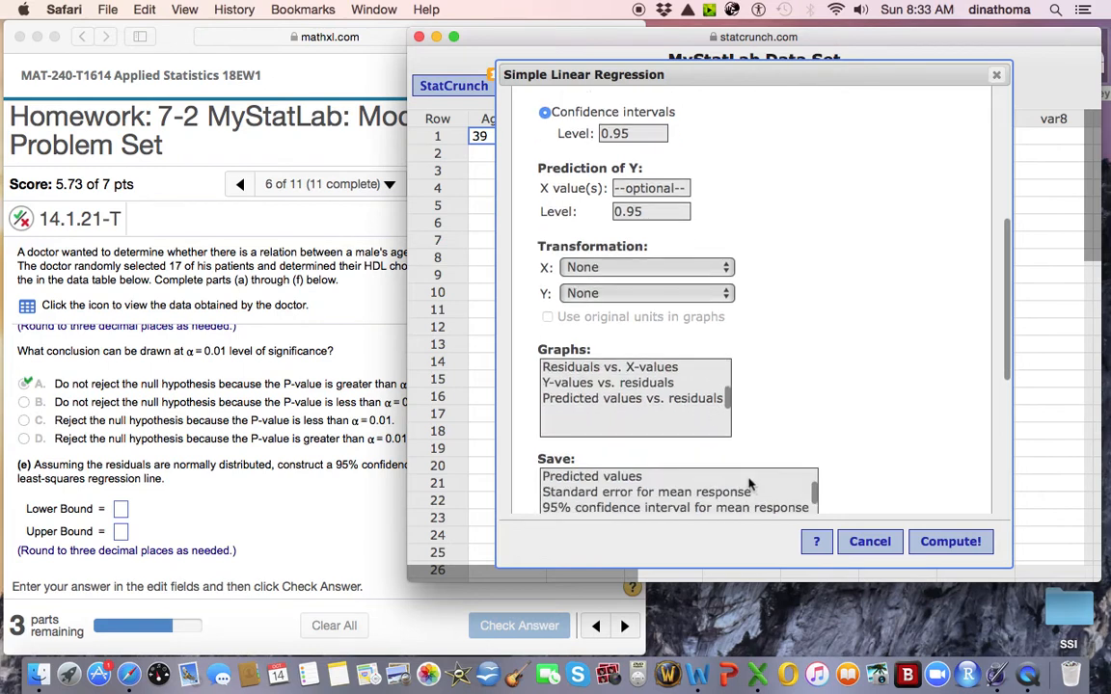
scroll(836, 453, "up", 1)
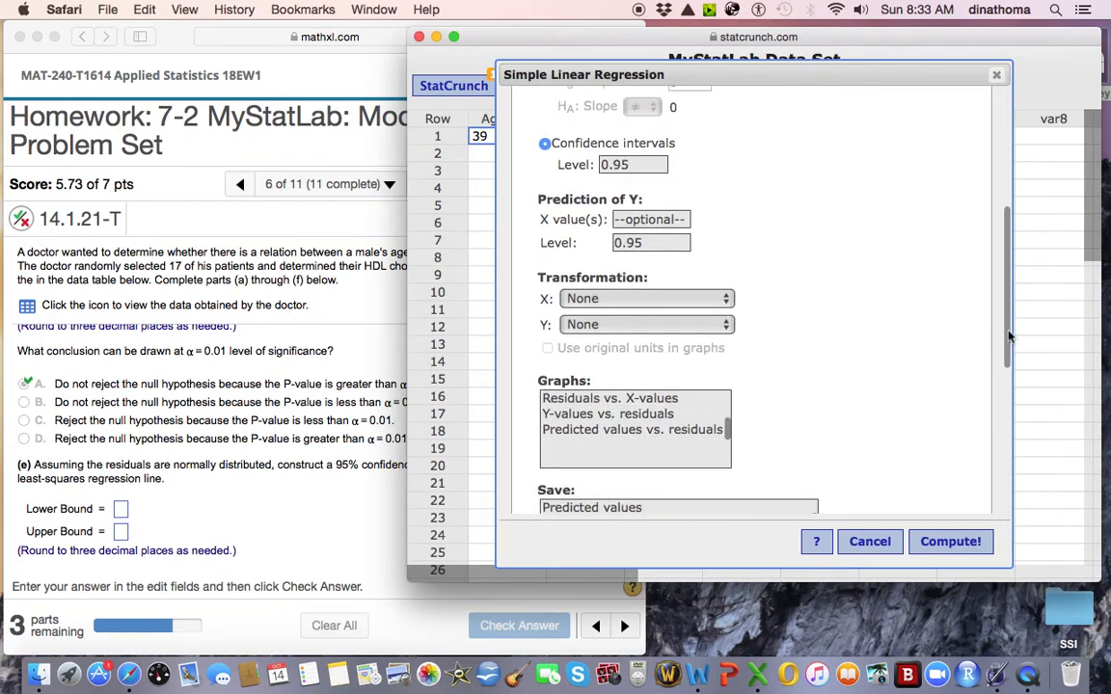
scroll(906, 361, "down", 5)
scroll(579, 328, "up", 2)
left_click(571, 318)
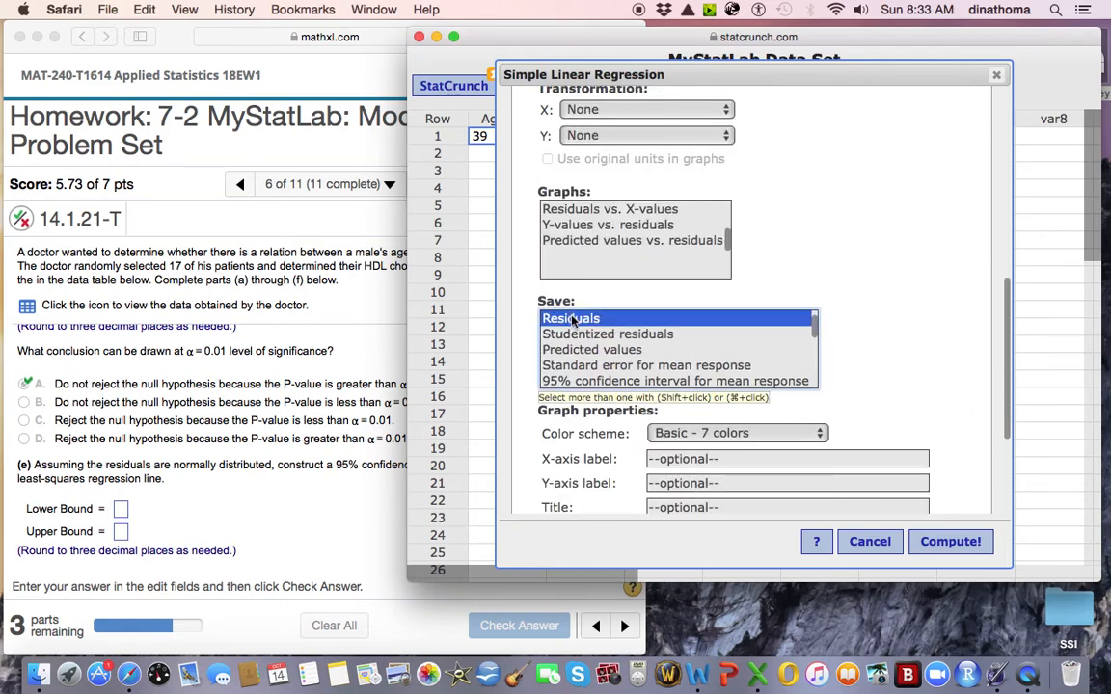
left_click(951, 543)
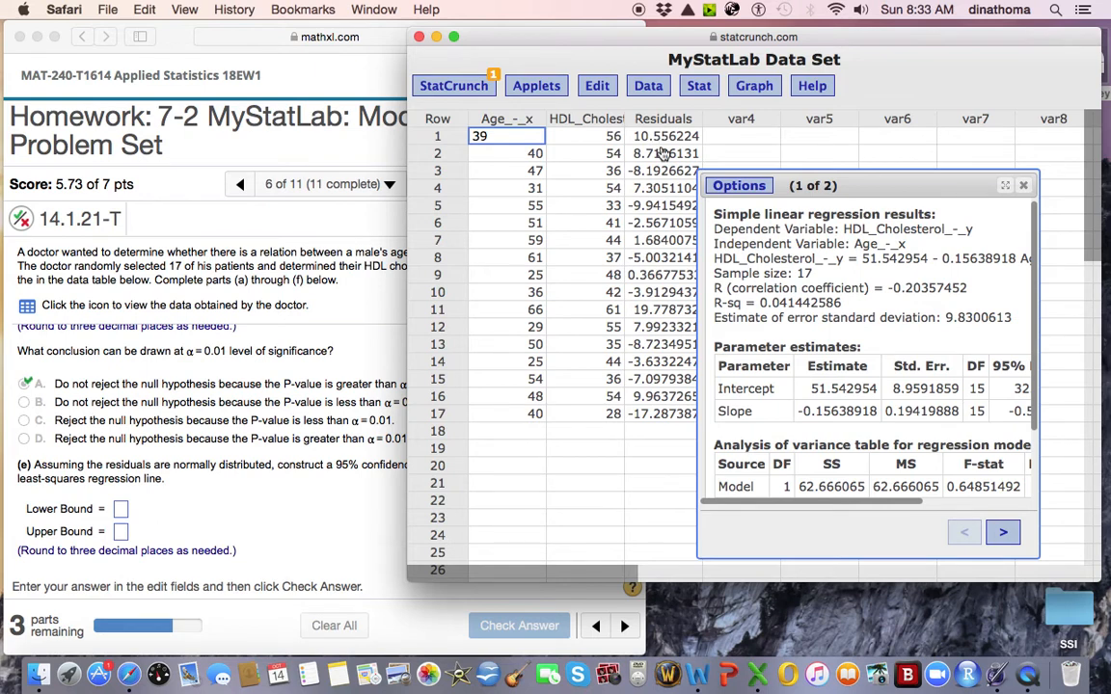
Step: Enlarge the regression results to show the slope's 95% lower and upper limits in full
left_click_drag(868, 188, 889, 150)
left_click_drag(872, 457, 895, 458)
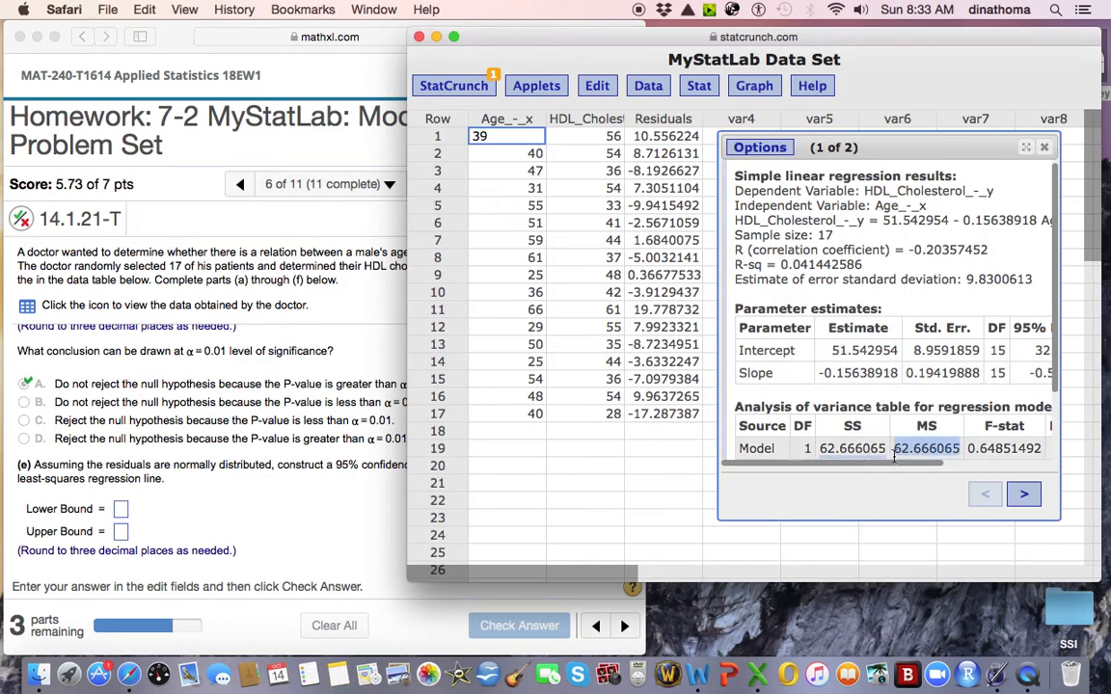
left_click(1027, 146)
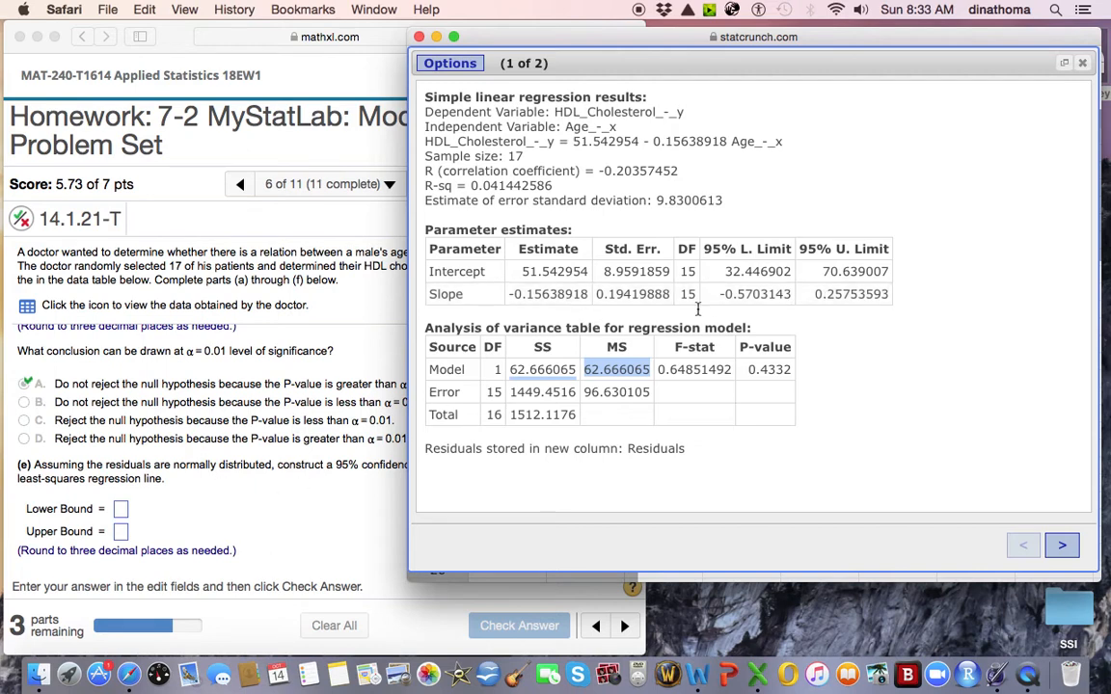
Step: Submit -0.570 as the lower bound and 0.258 as the upper bound of the slope's 95% confidence interval in part (e)
left_click(121, 511)
left_click(121, 510)
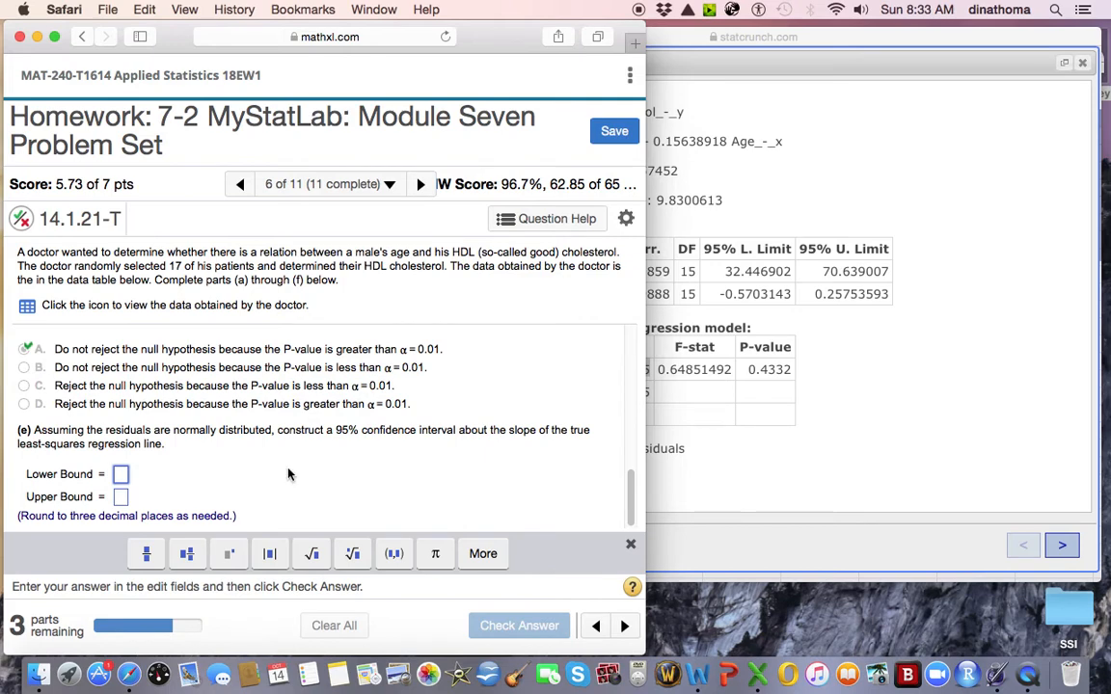
type("-0.57")
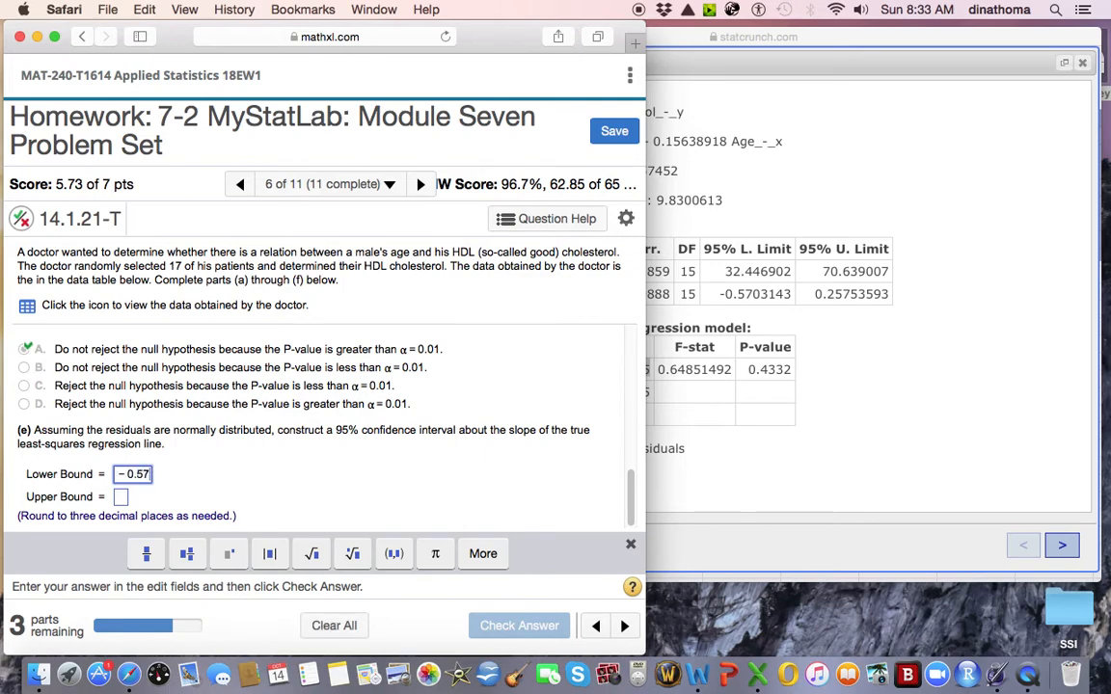
type("0")
left_click(122, 498)
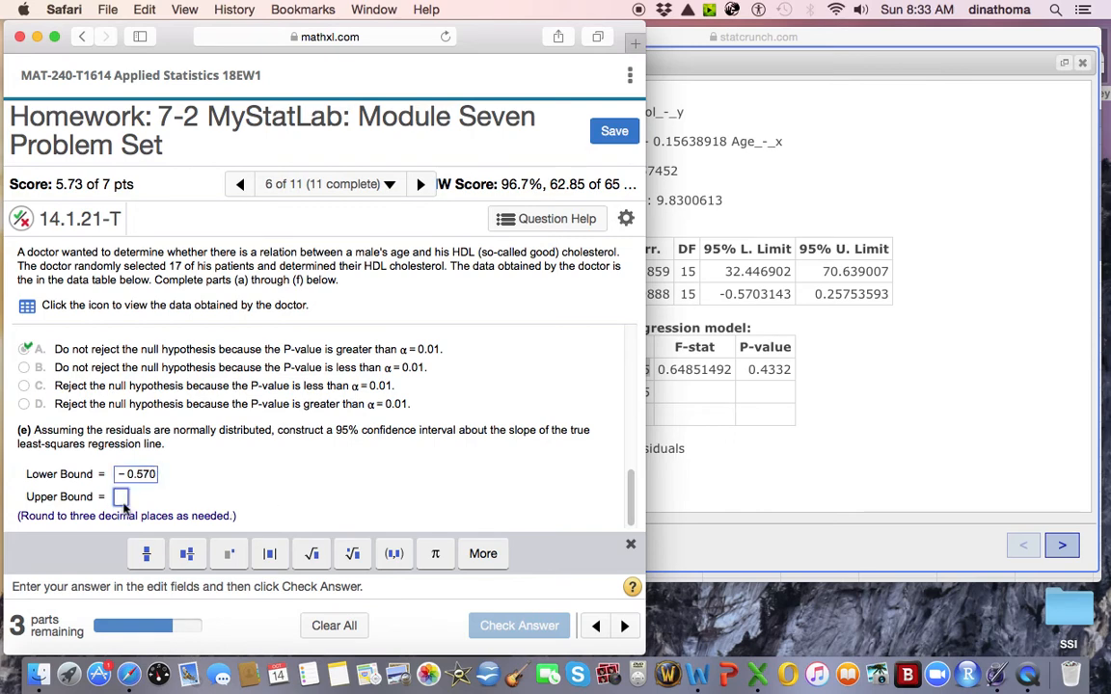
type("0.2")
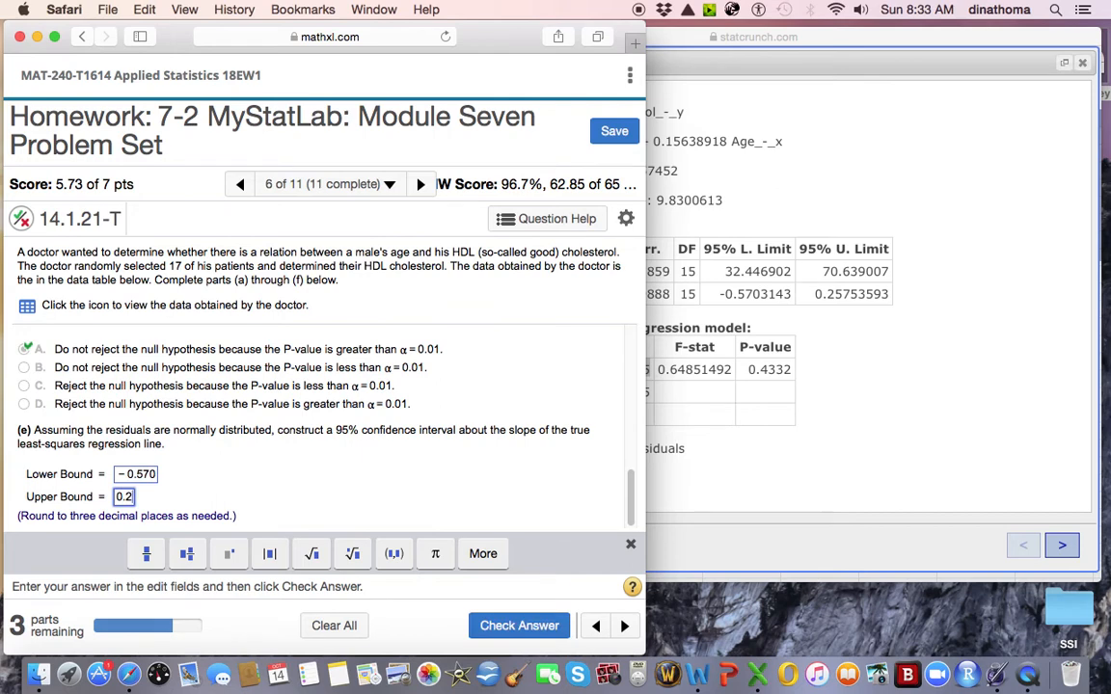
type("575")
key("BackSpace")
key("BackSpace")
type("8")
left_click(519, 627)
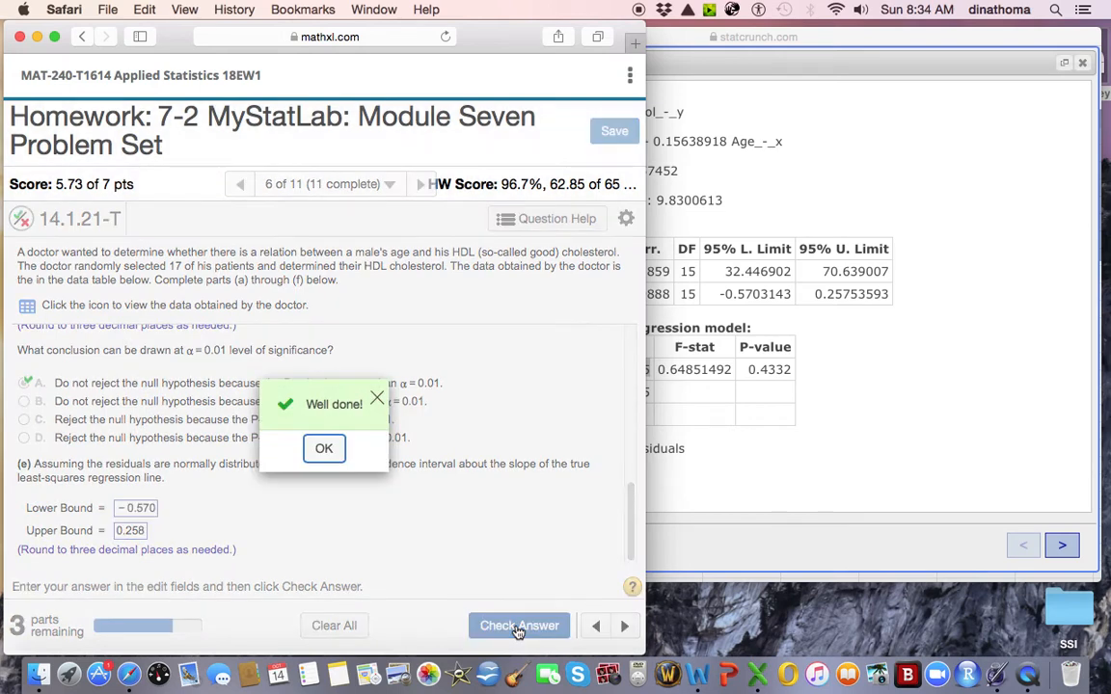
left_click(322, 449)
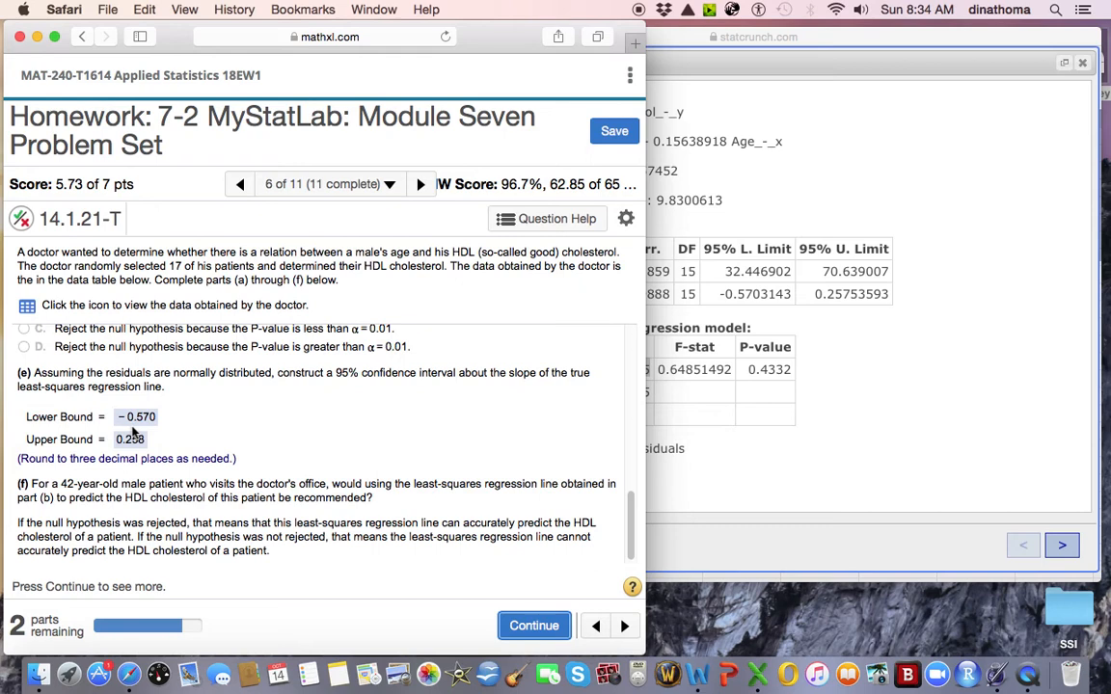
Step: Continue through part (f) and submit answer D, "No, because the null hypothesis was not rejected."
scroll(241, 446, "down", 1)
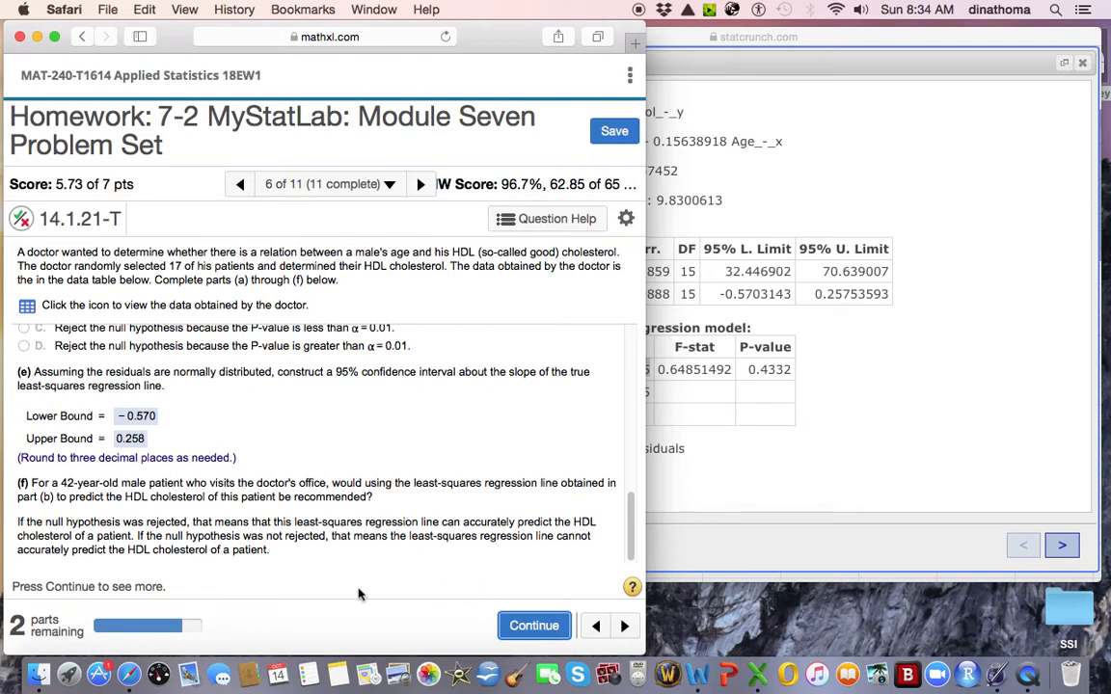
left_click(535, 626)
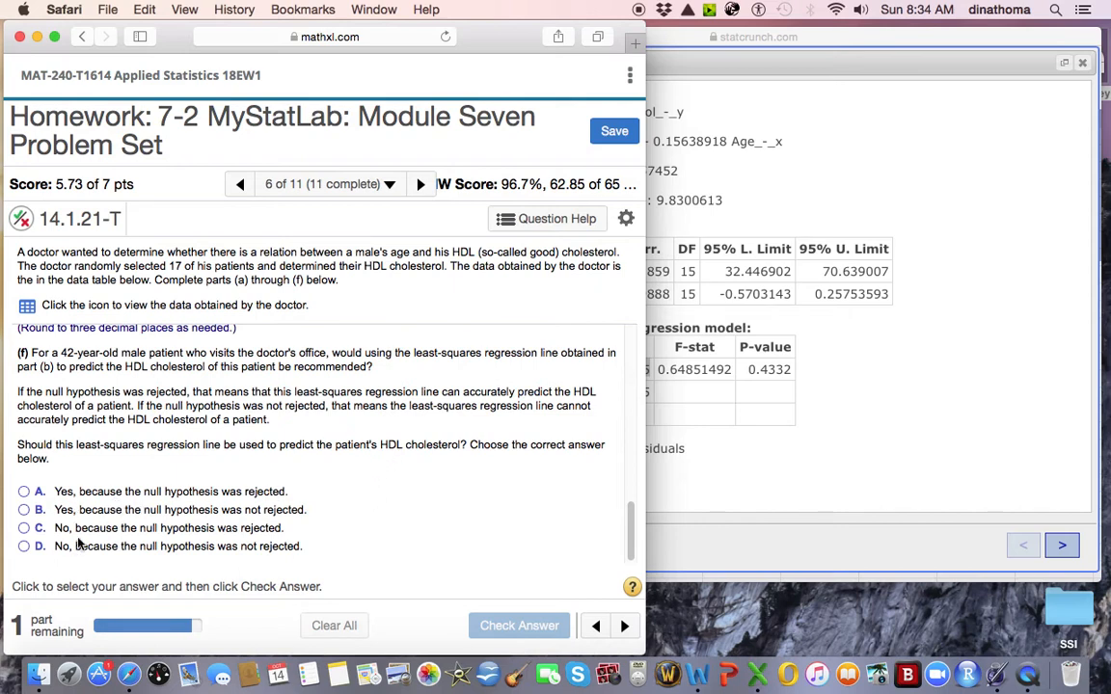
left_click(23, 547)
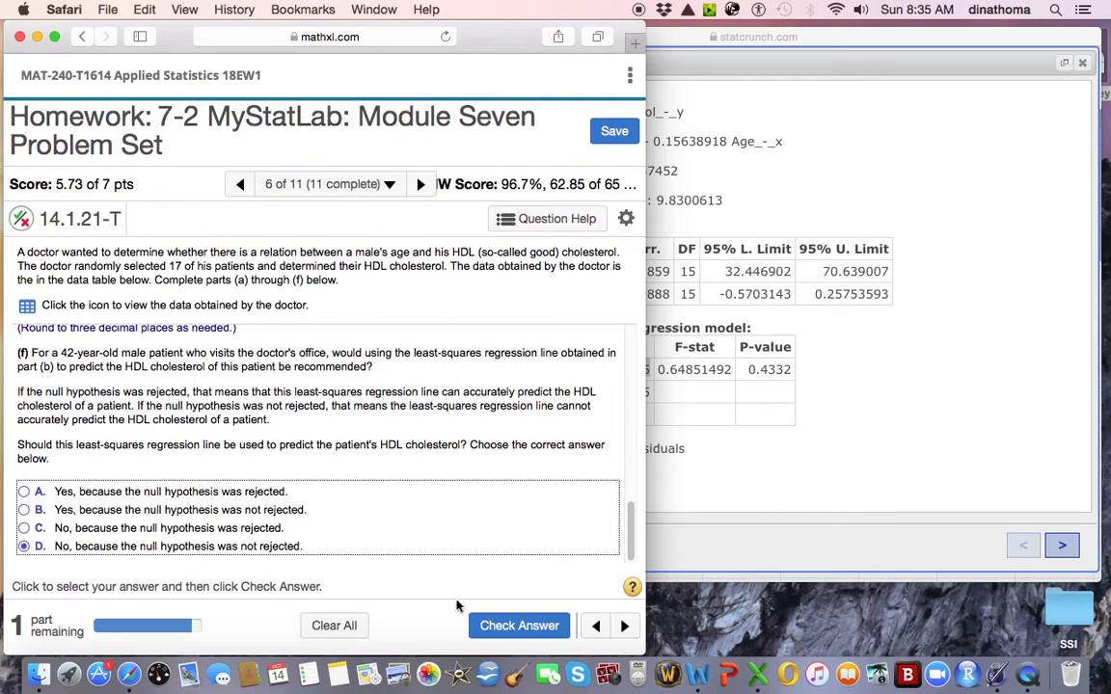
left_click(502, 628)
left_click(328, 454)
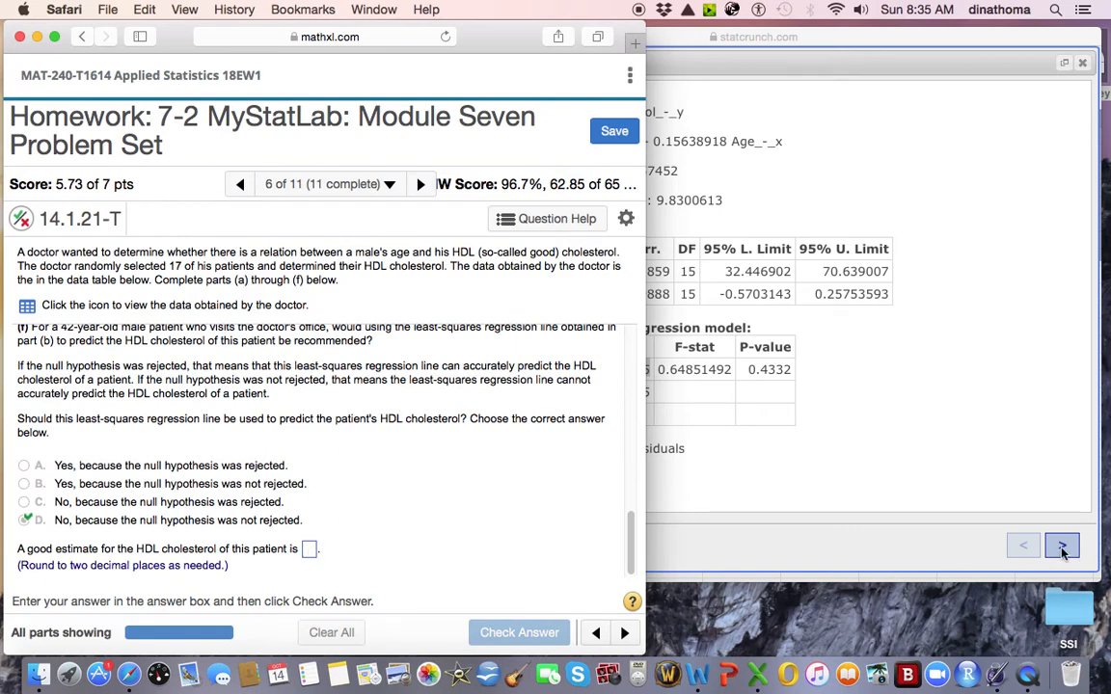
Step: Check both pages of the StatCrunch regression results, then shrink and close them to return to the data table
left_click(959, 498)
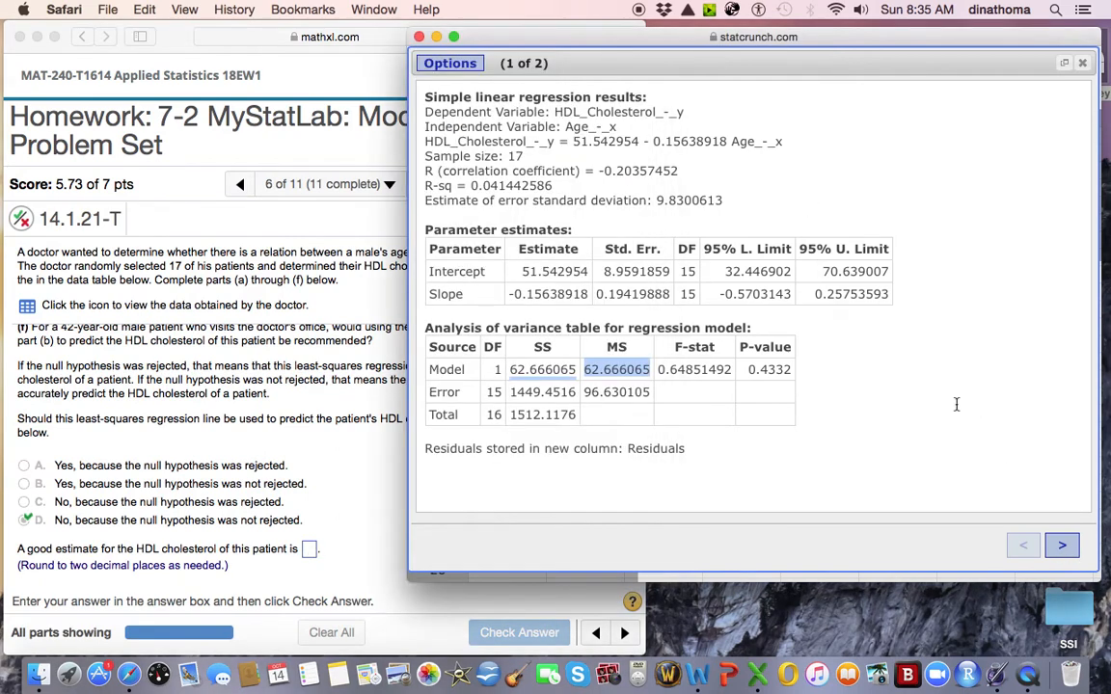
left_click(1062, 546)
left_click(1024, 548)
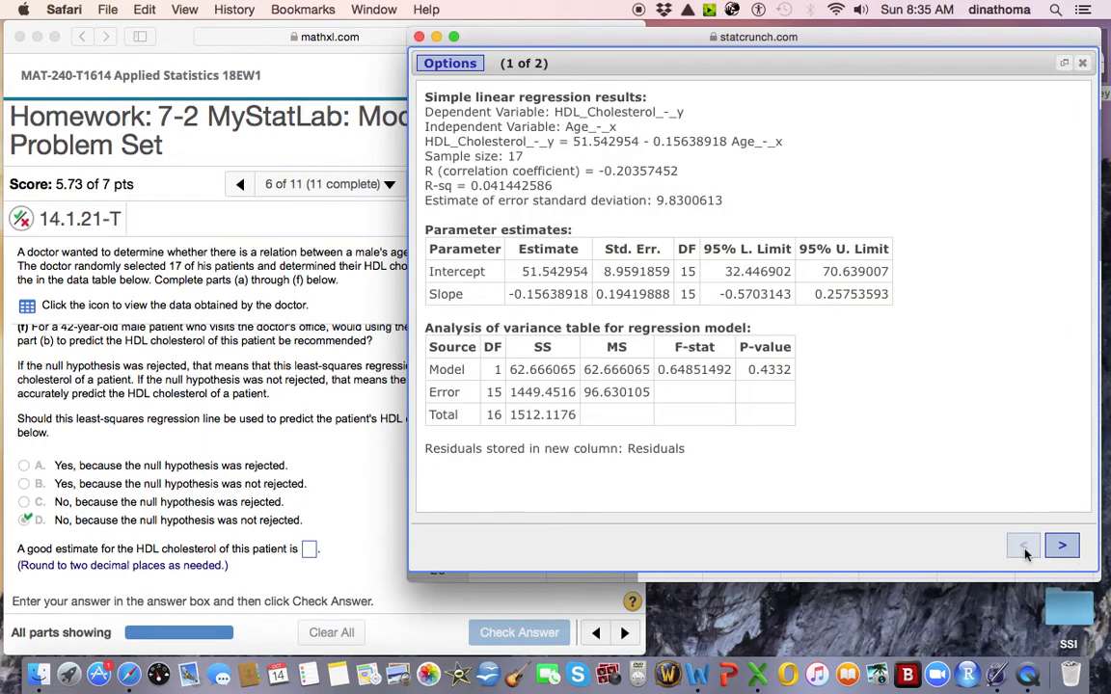
left_click(1063, 63)
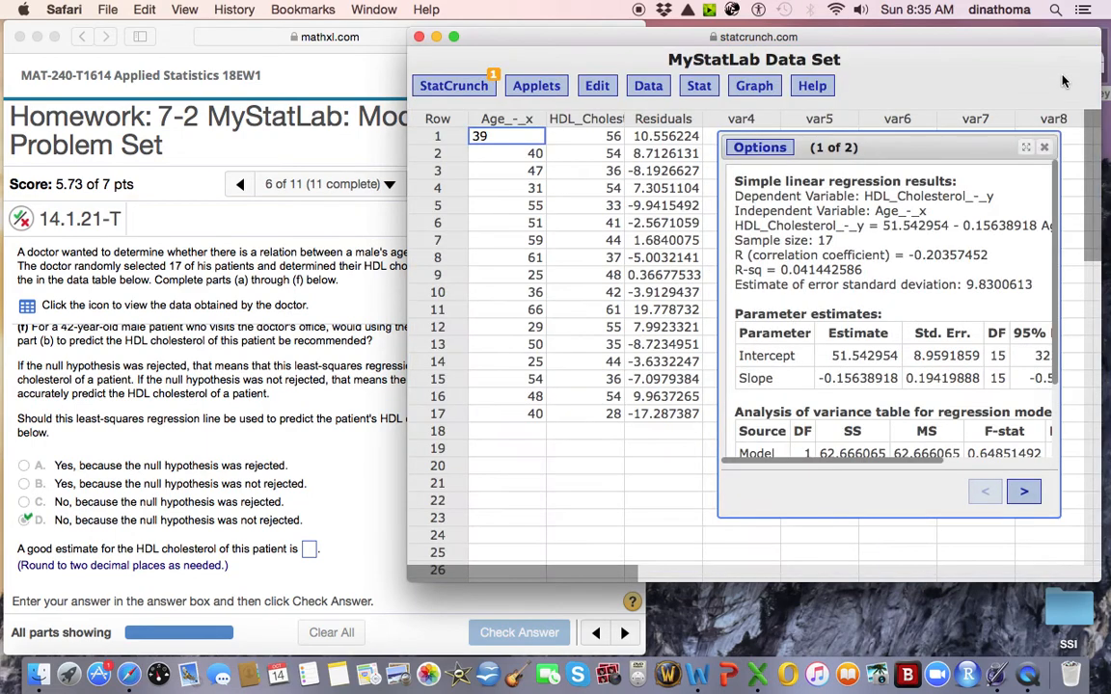
left_click_drag(875, 137, 899, 135)
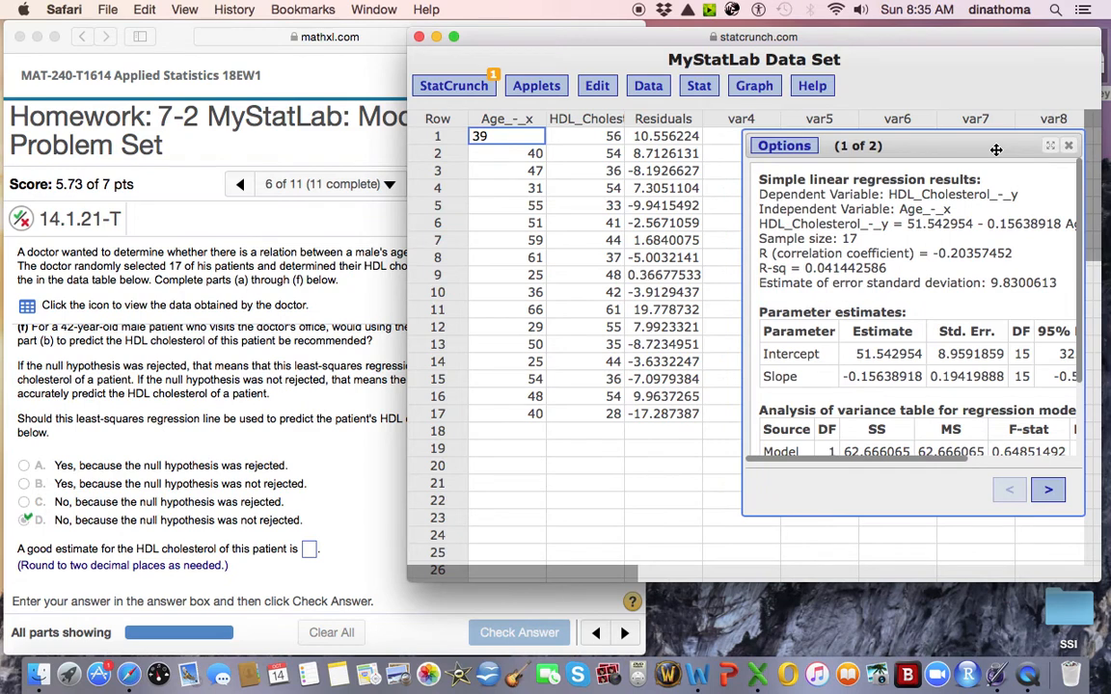
left_click(1069, 145)
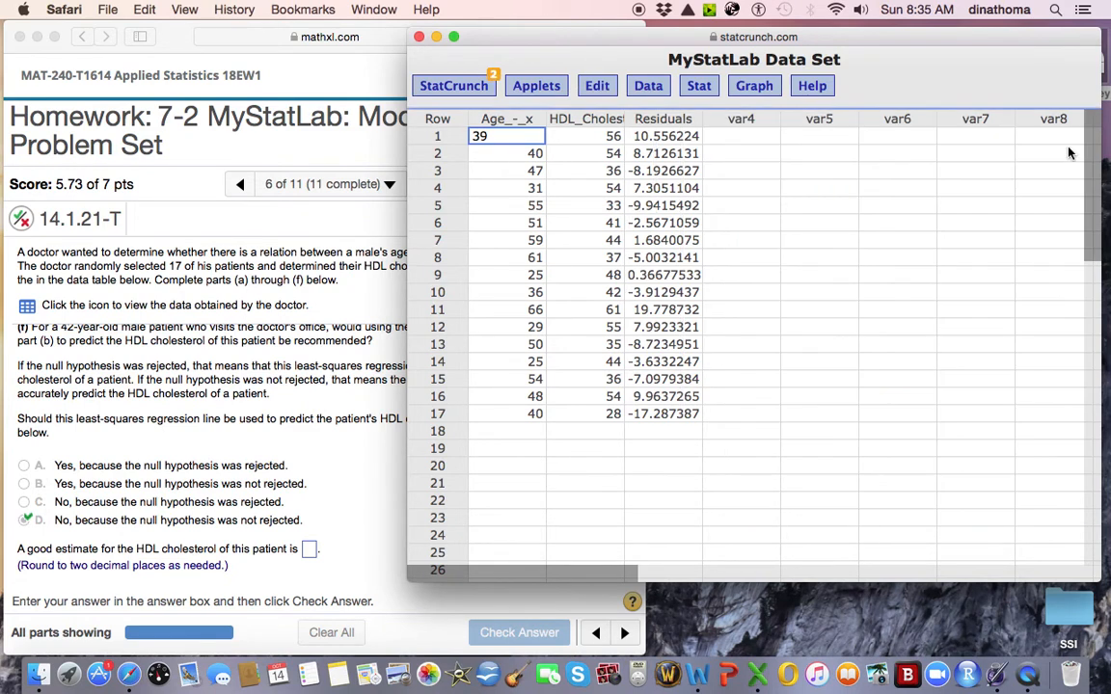
left_click(472, 86)
mouse_move(506, 155)
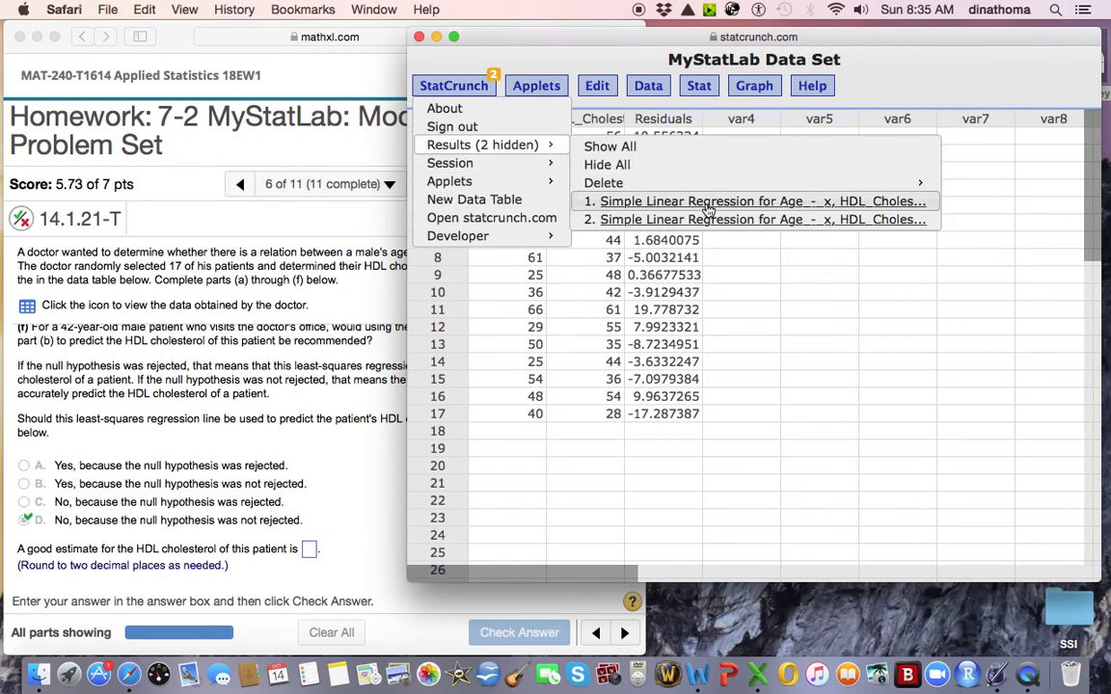
left_click(782, 319)
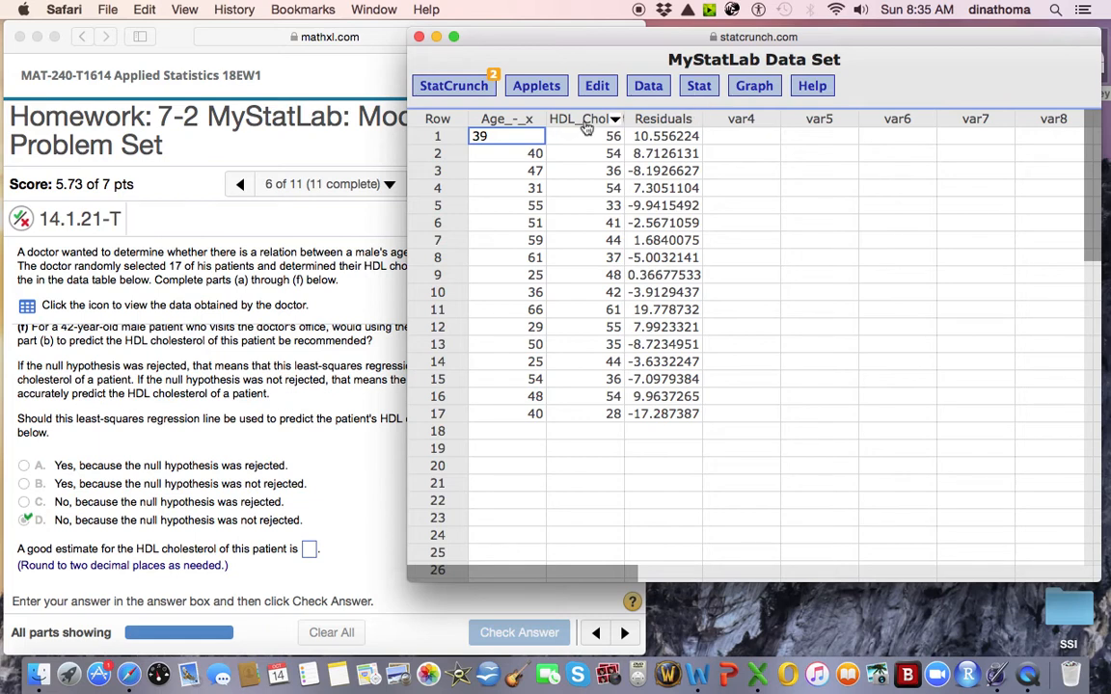
Step: Compute column summary statistics for HDL_Cholesterol_-_y with the default set of statistics
left_click(701, 91)
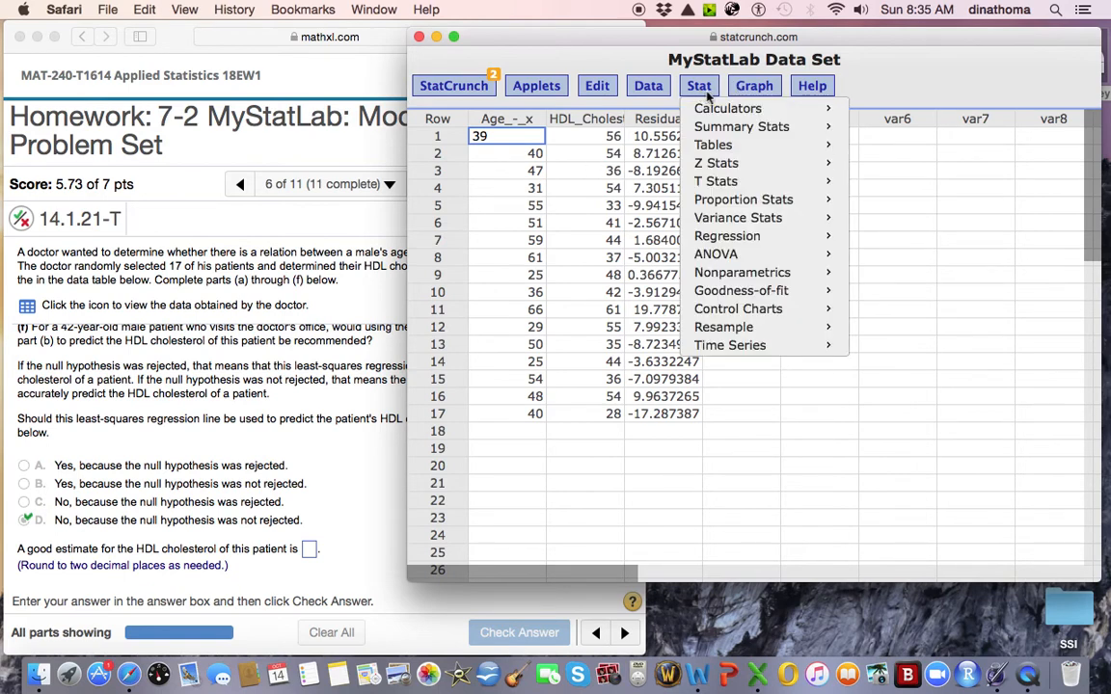
mouse_move(738, 130)
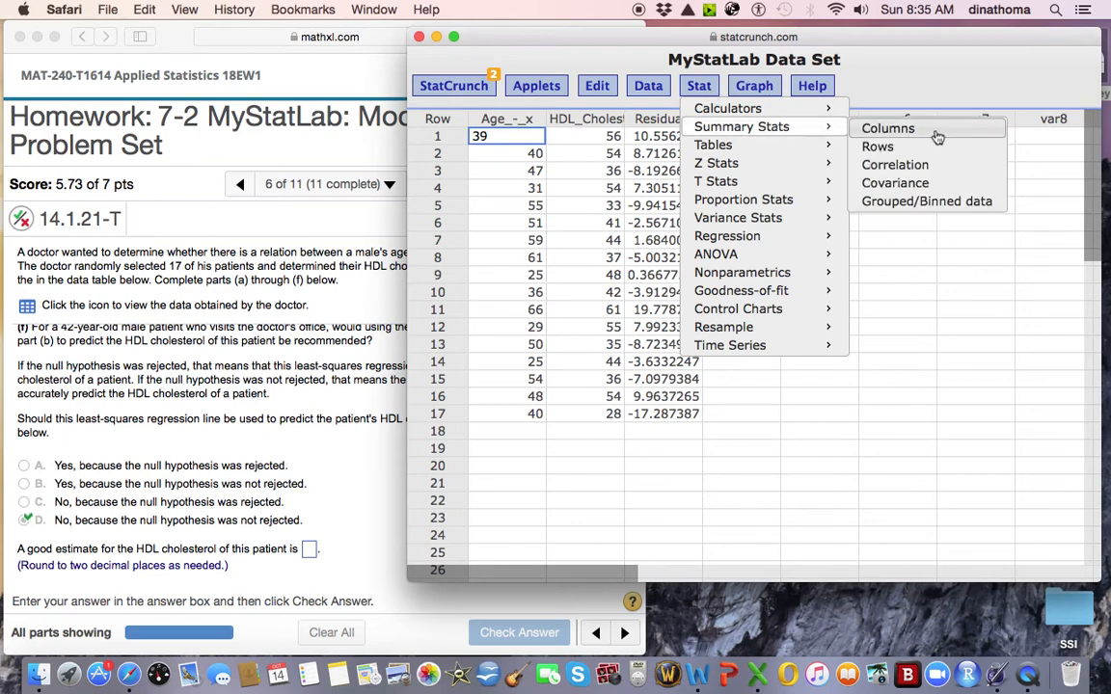
left_click(933, 133)
left_click(639, 142)
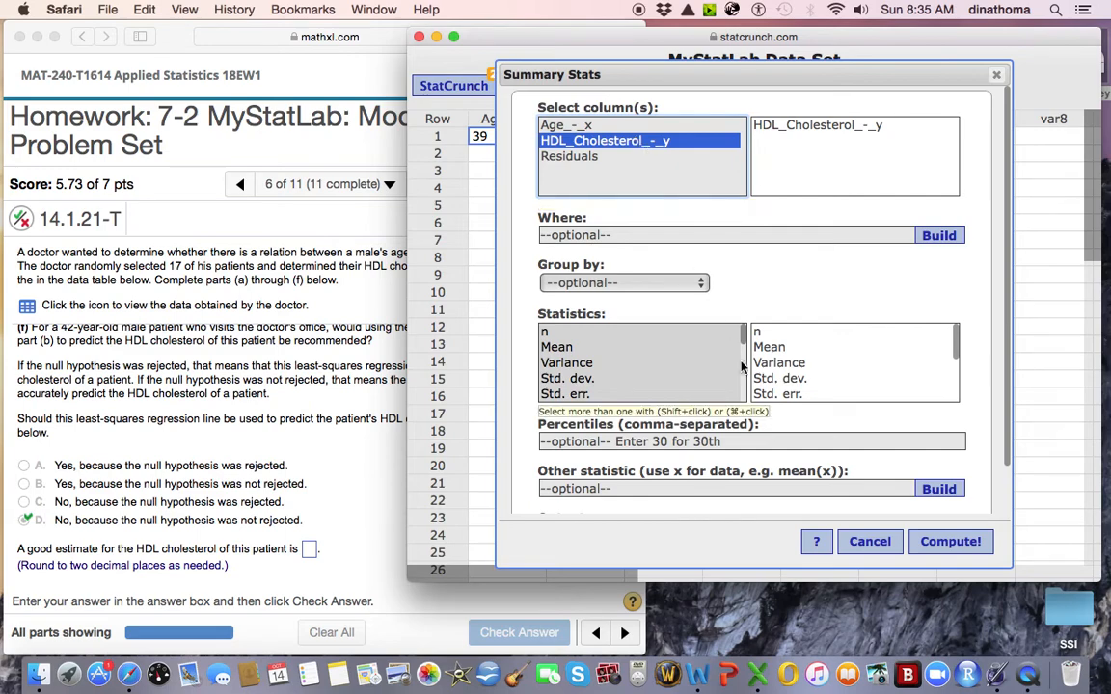
left_click(950, 542)
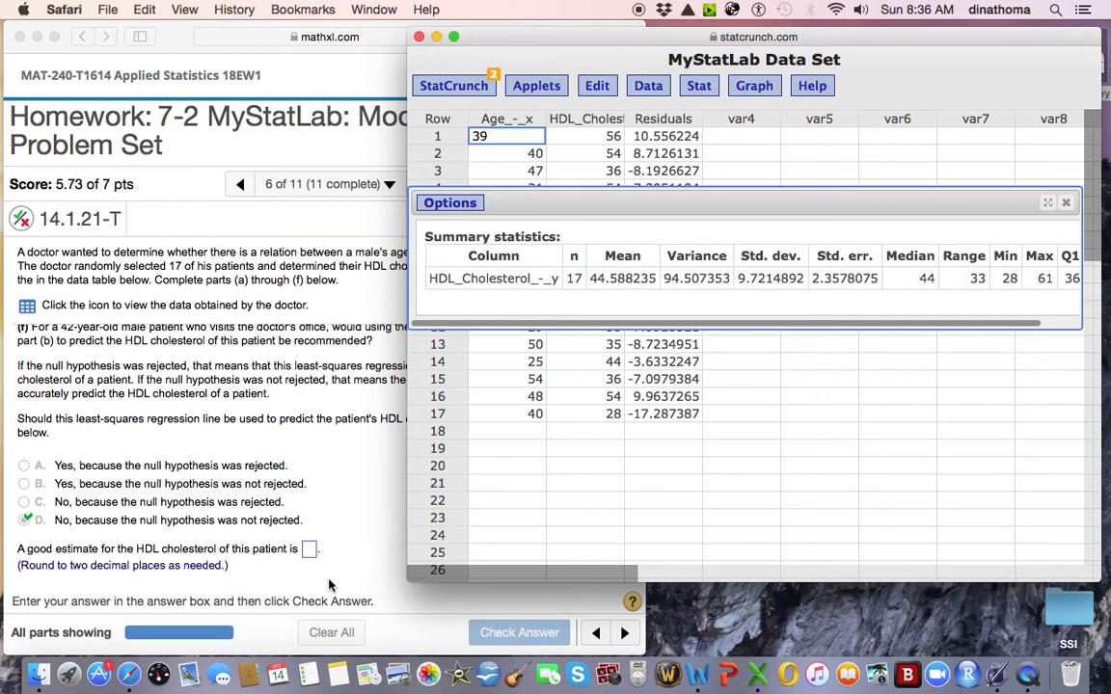
Step: Enter 44.59 as the good estimate for the patient's HDL cholesterol in part (f) and check the answer
left_click(309, 549)
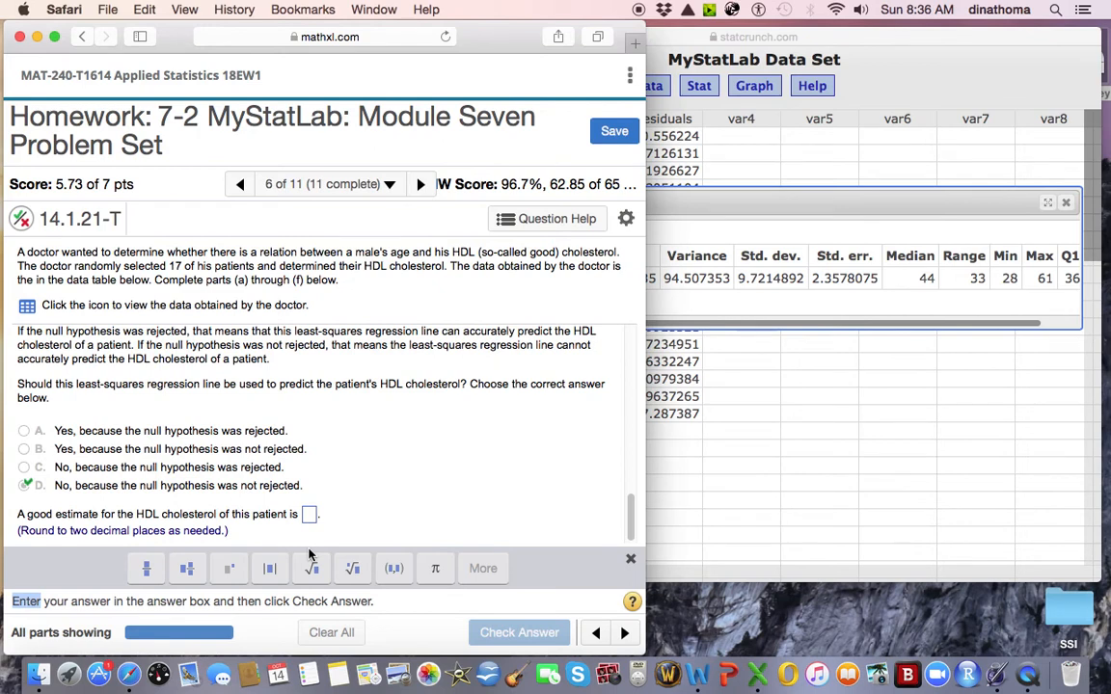
left_click(308, 514)
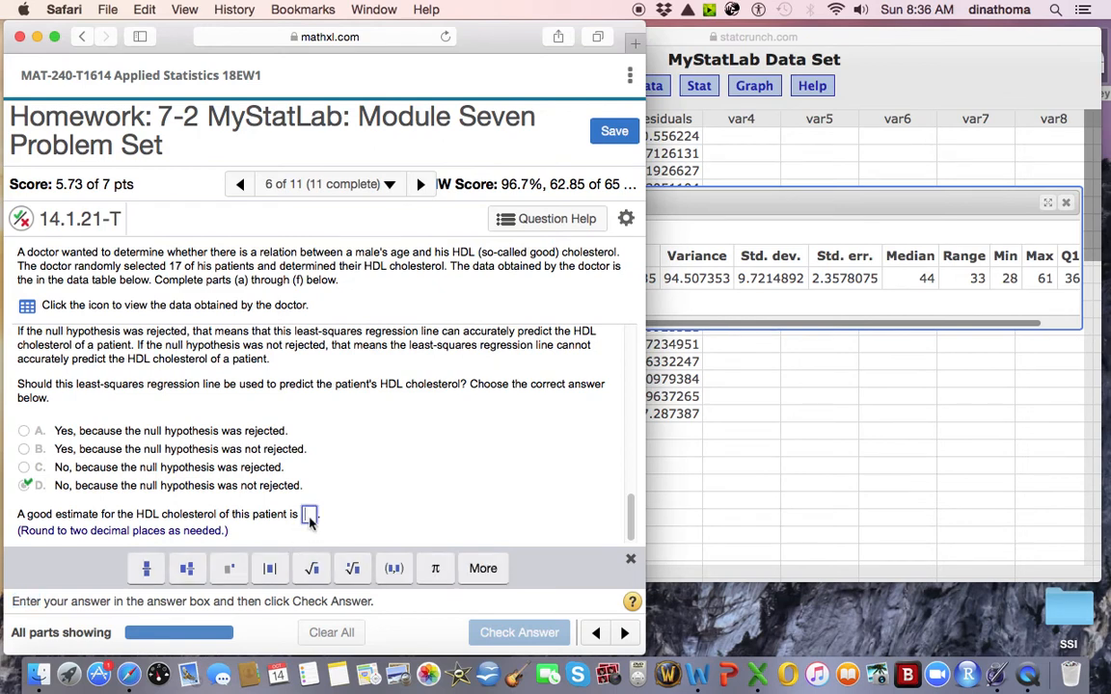
type("44.59")
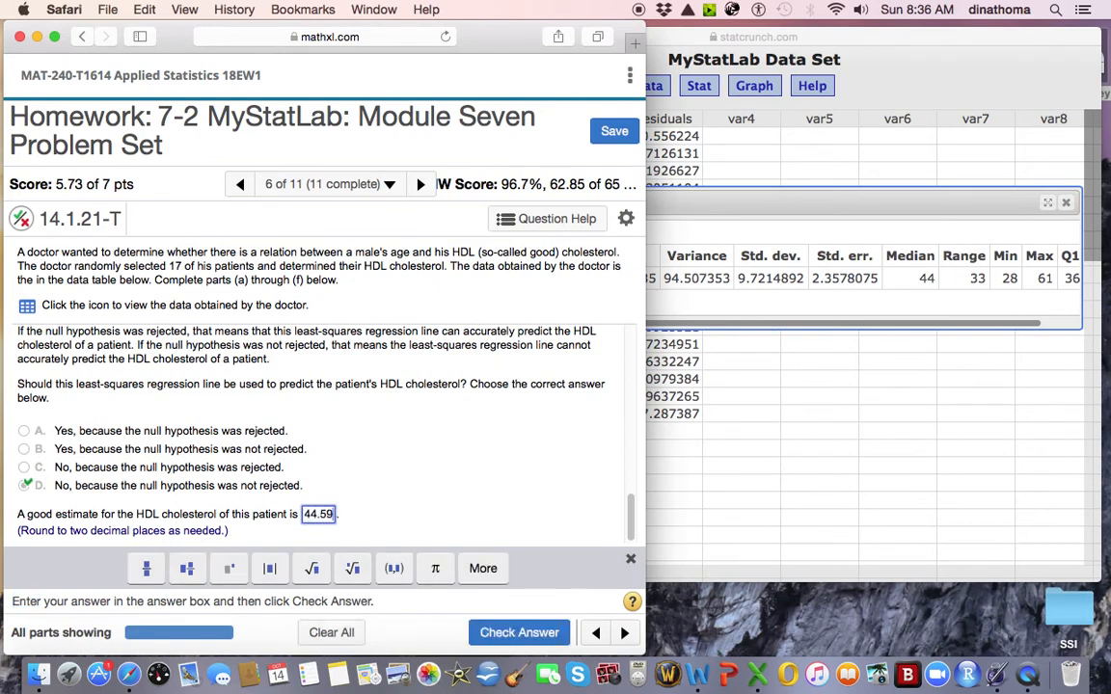
key("Return")
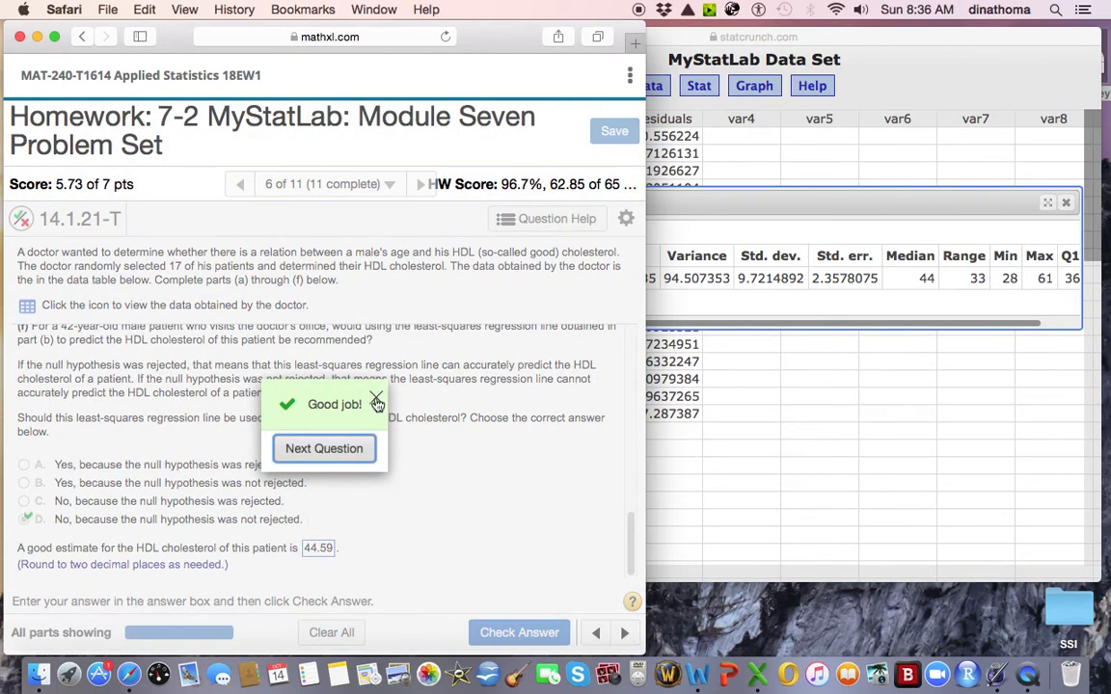
Step: Leave the finished problem and open Question 11 from the homework overview
left_click(324, 448)
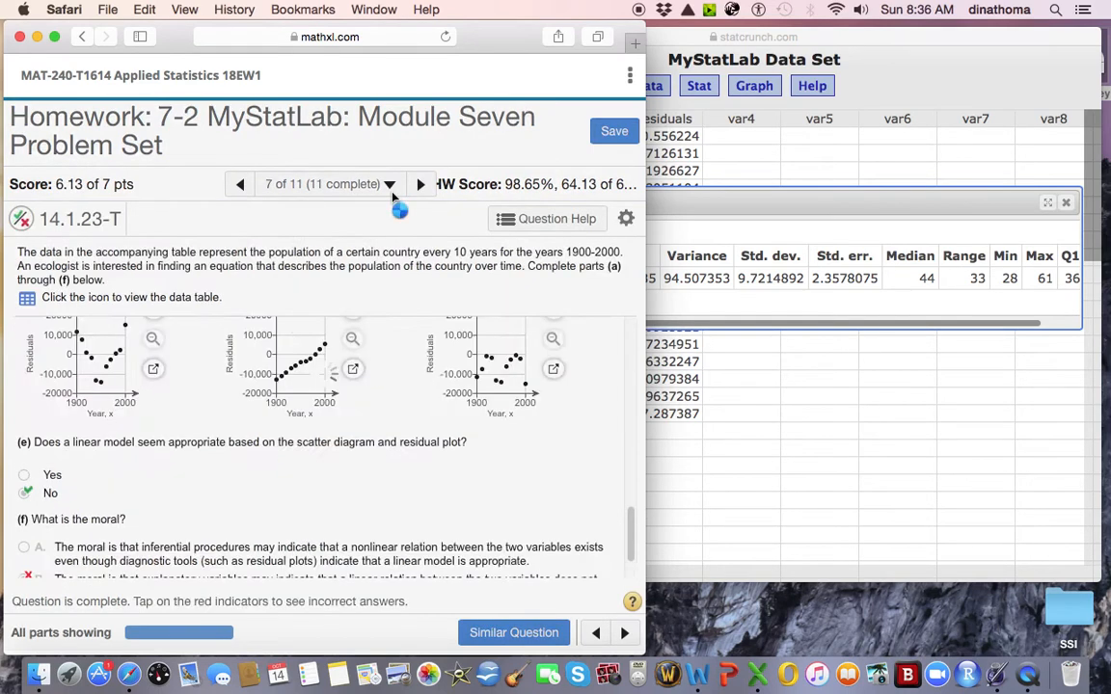
left_click(391, 187)
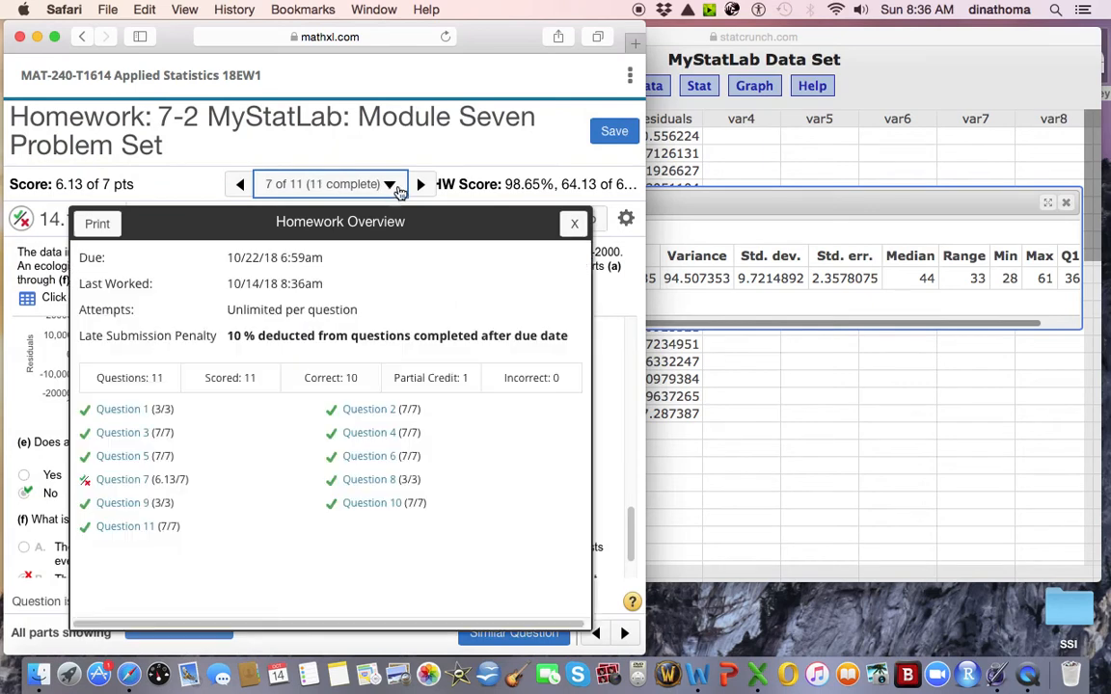
left_click(111, 527)
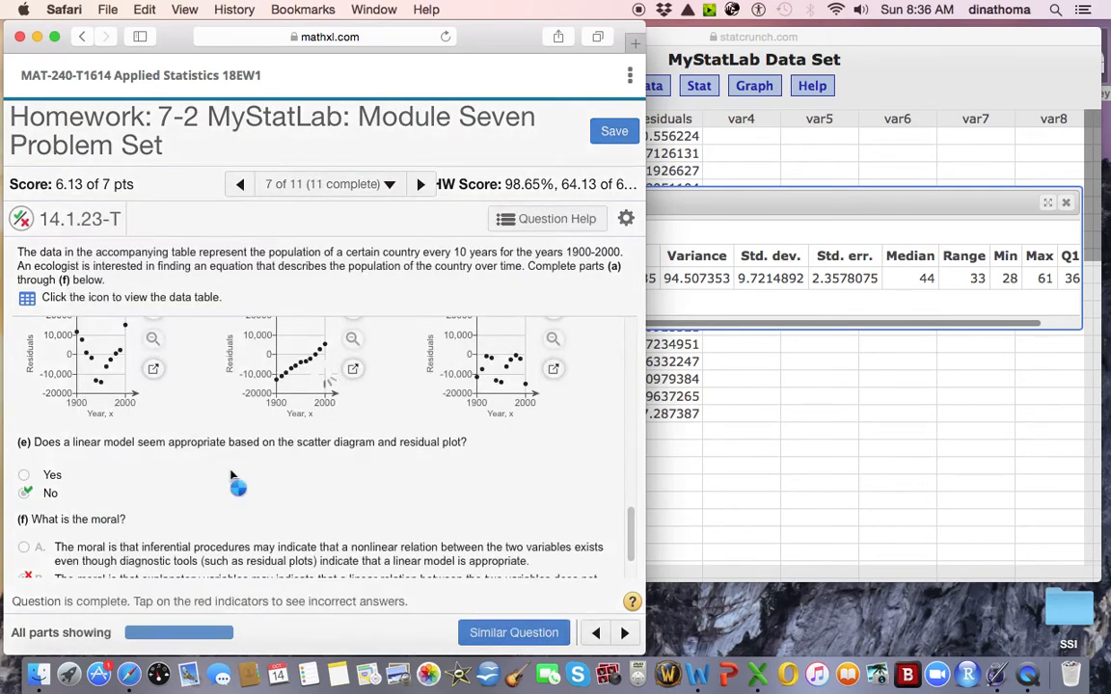
Step: Close the summary statistics in StatCrunch and create a scatter plot with Age_-_x as the X variable and Residuals as the Y variable
left_click(844, 175)
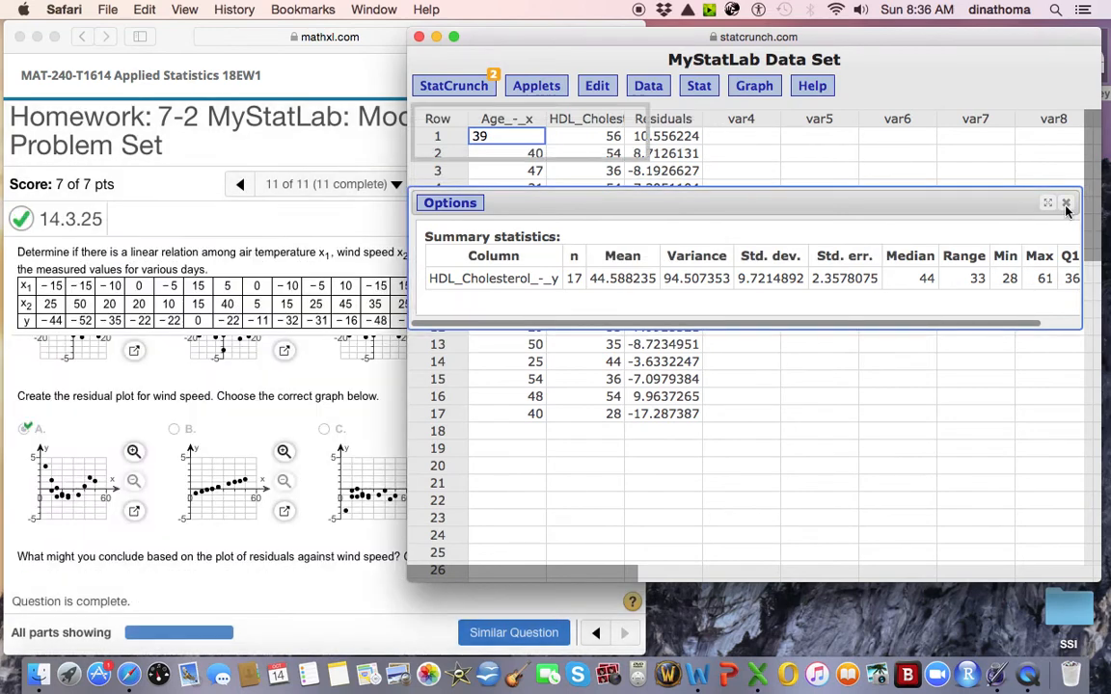
left_click(1066, 204)
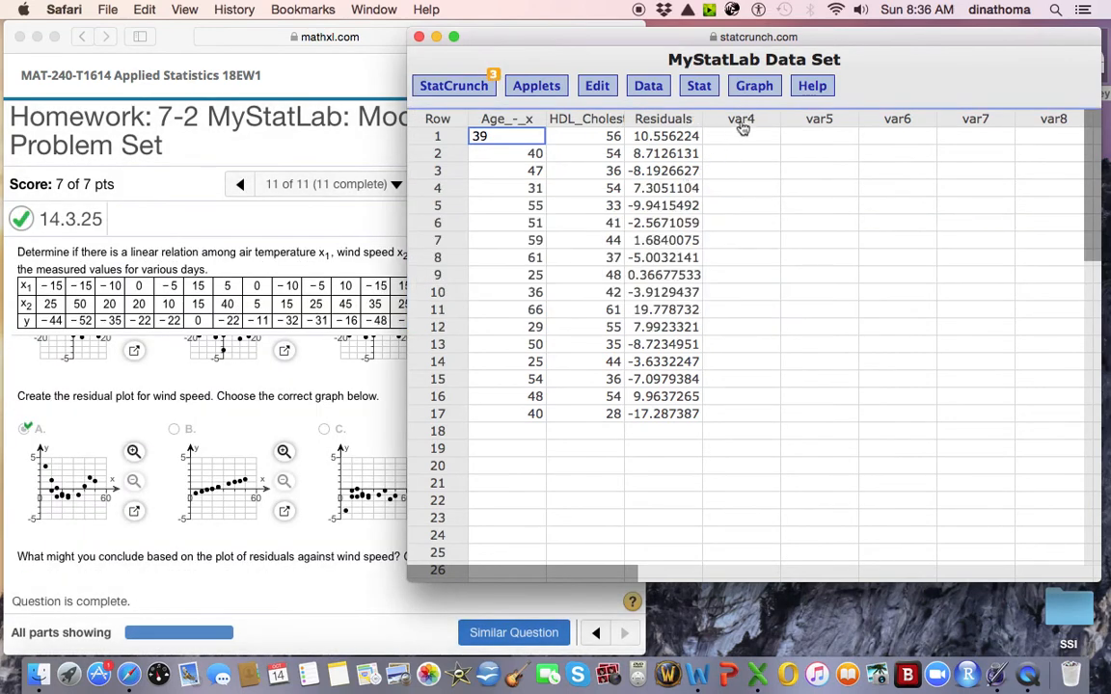
left_click(751, 88)
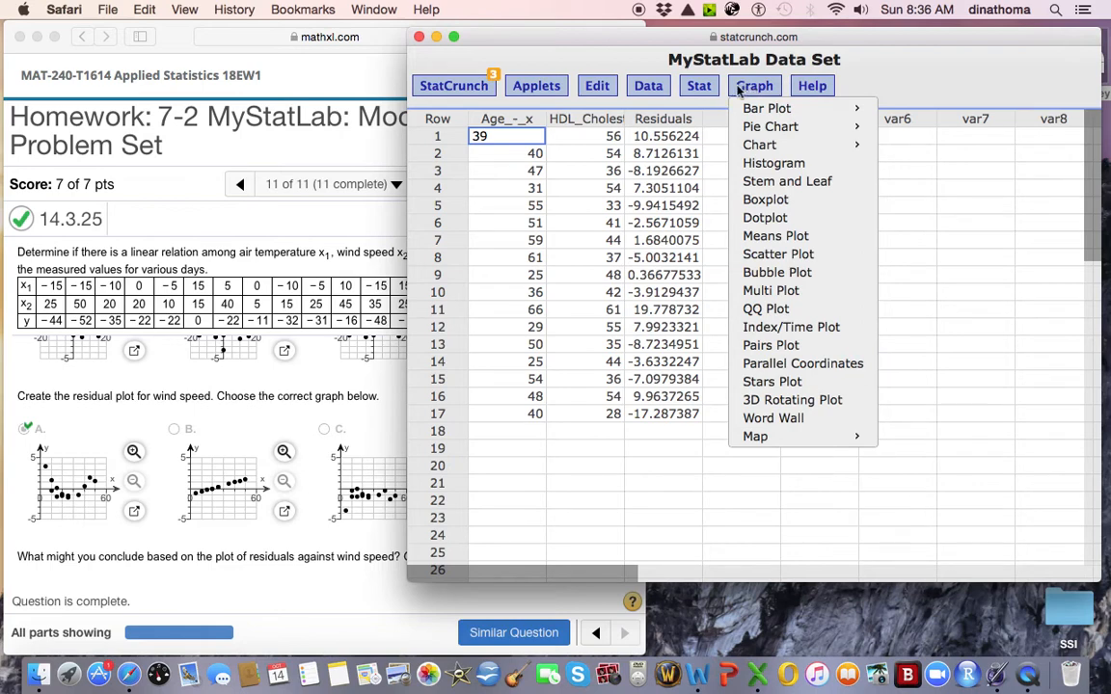
left_click(797, 256)
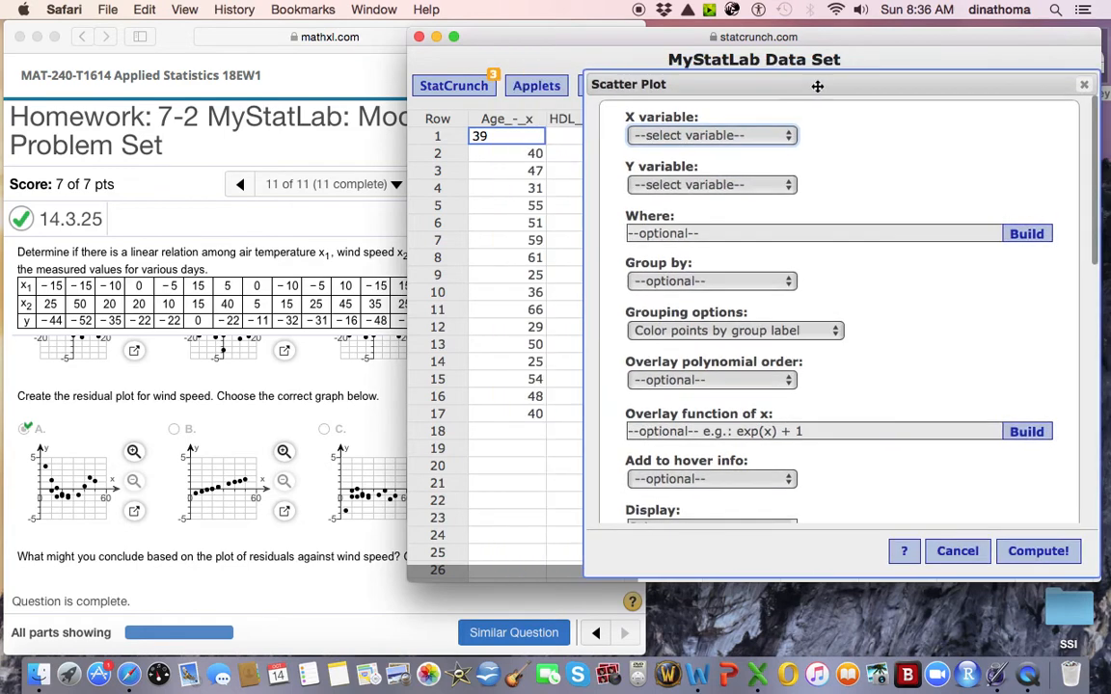
left_click(733, 139)
left_click(725, 159)
left_click(735, 184)
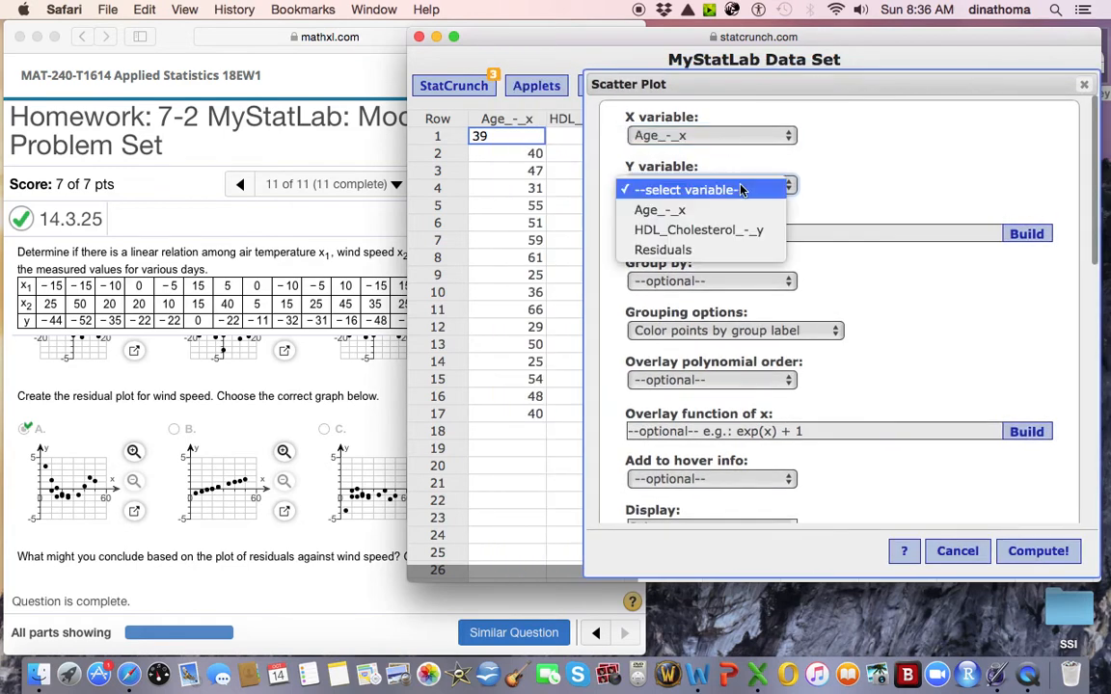
left_click(709, 260)
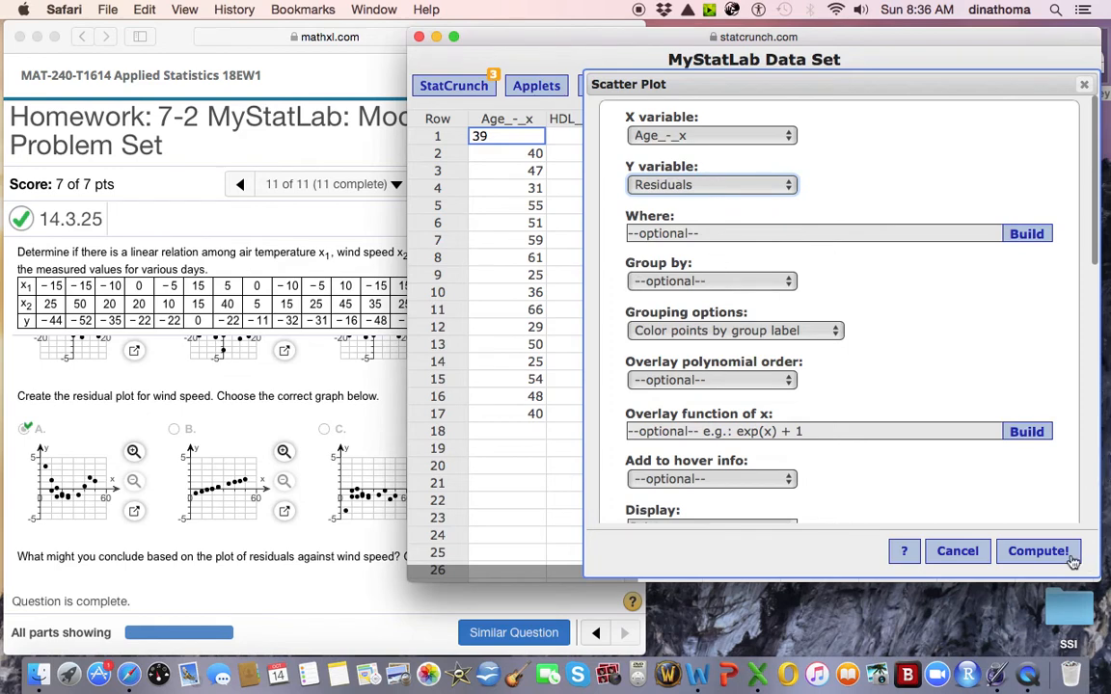
left_click(1039, 552)
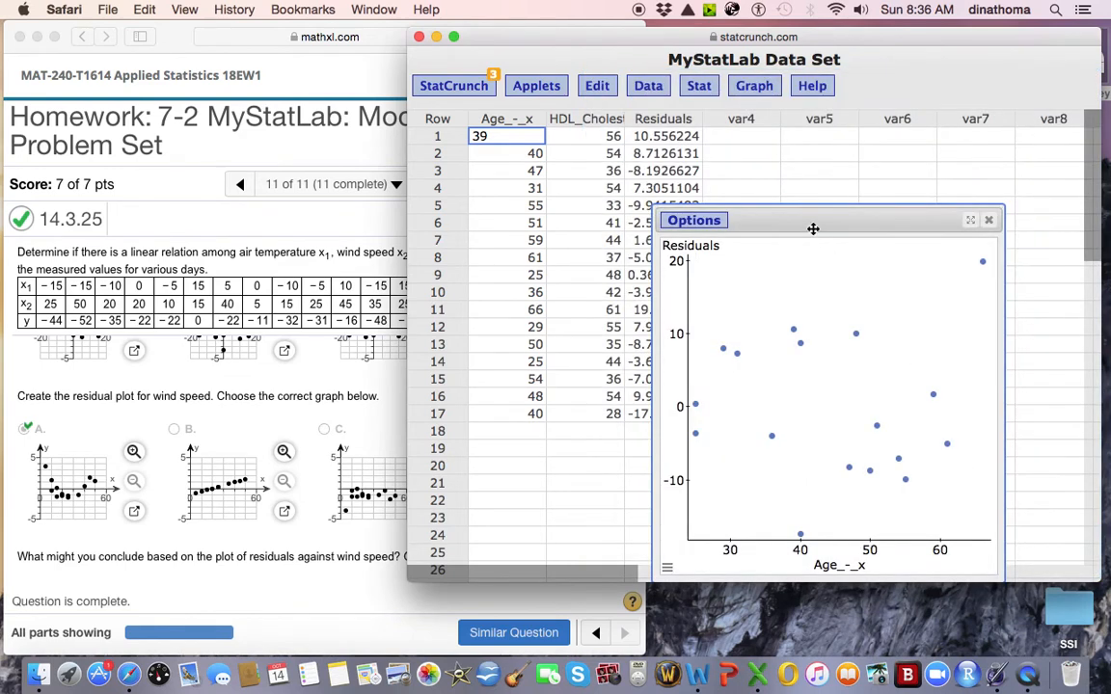
left_click_drag(813, 225, 816, 174)
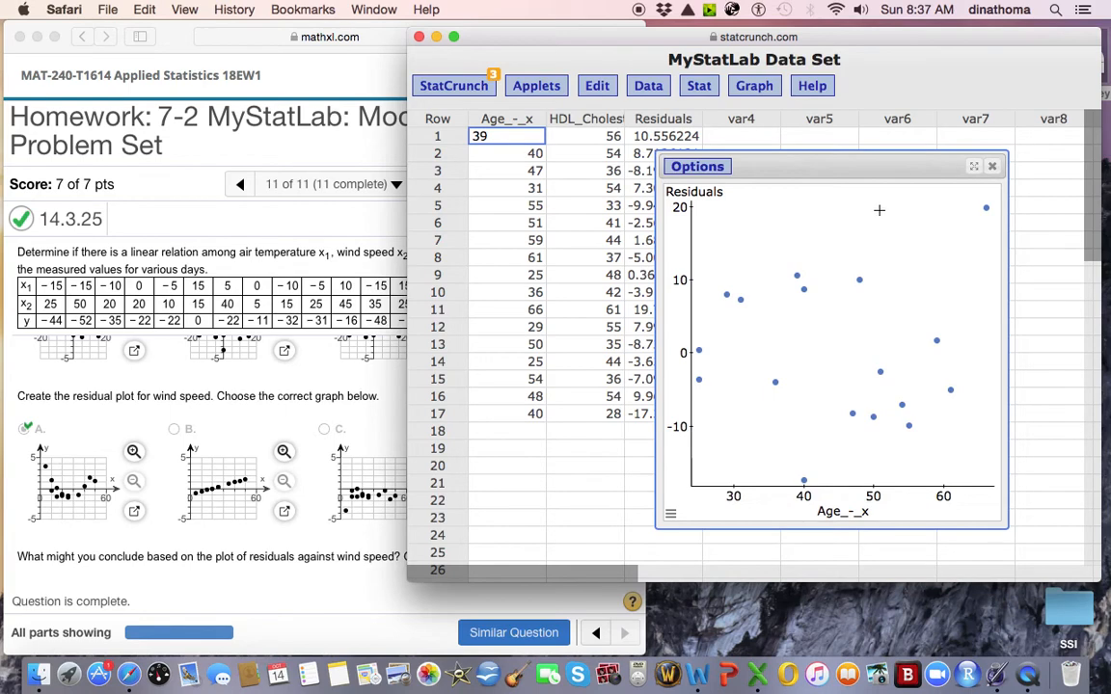
Step: Close the age and HDL data set and open problem 14.3.25's air temperature, wind speed and wind chill table in StatCrunch
left_click(419, 36)
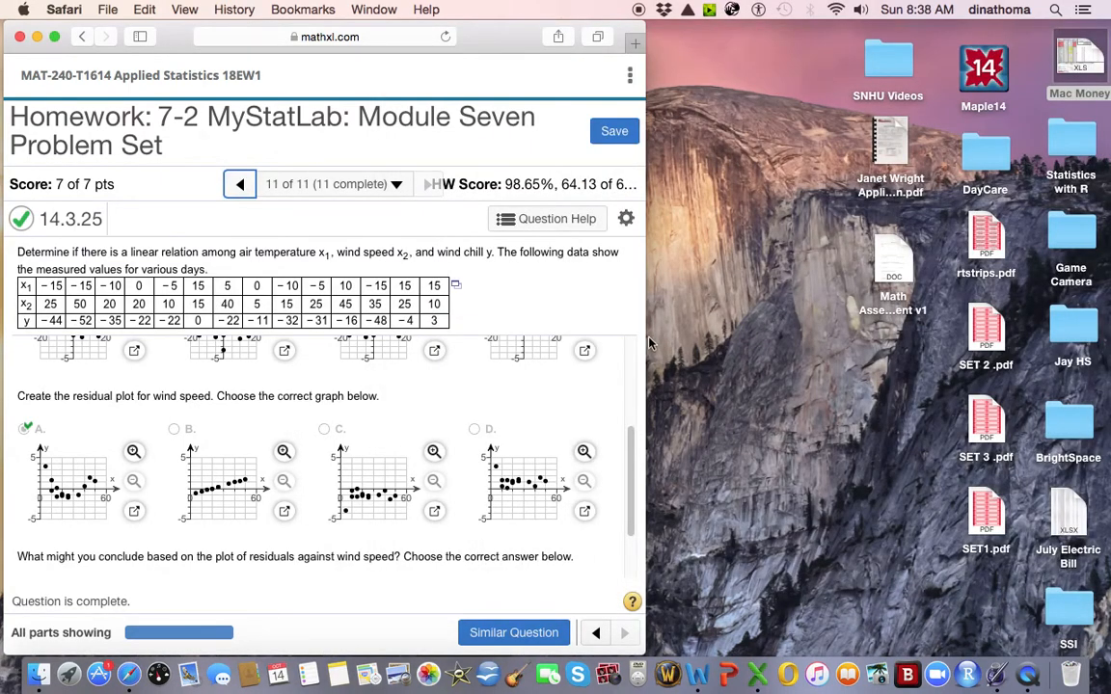
left_click_drag(649, 342, 751, 337)
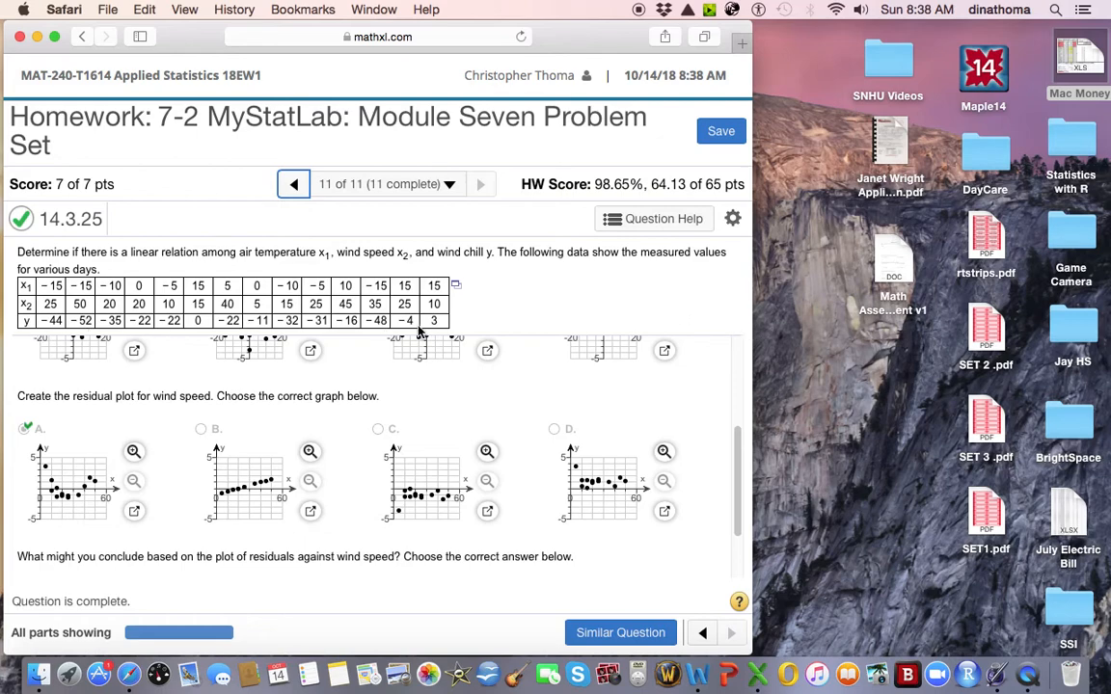
scroll(327, 405, "up", 2)
scroll(327, 405, "up", 5)
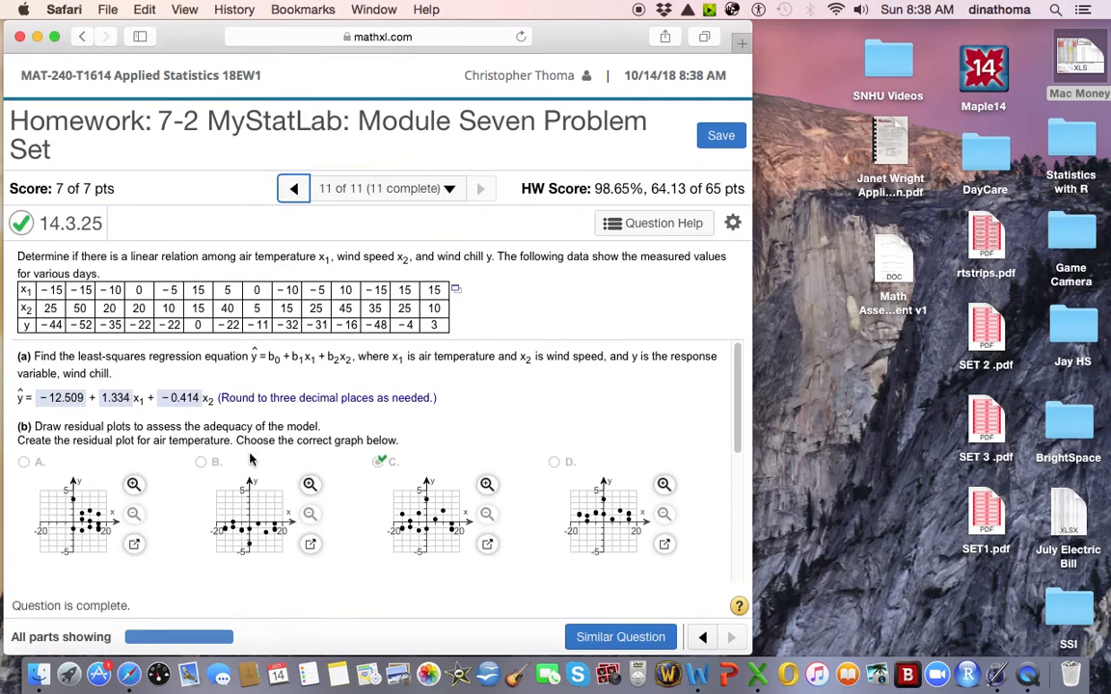
scroll(149, 446, "down", 10)
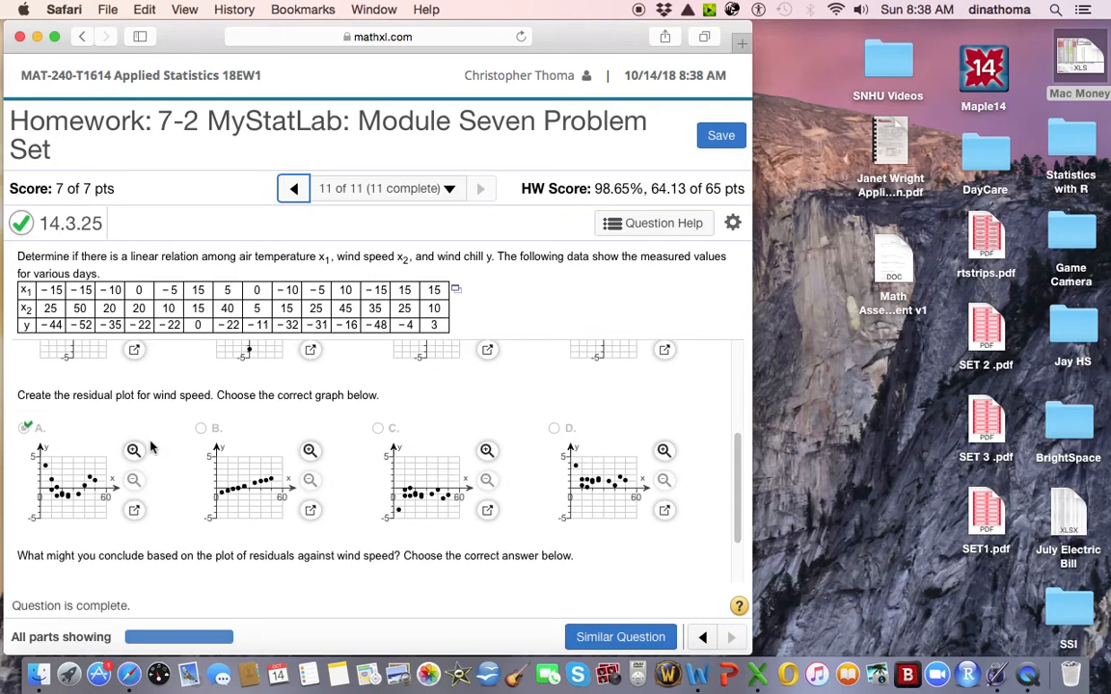
scroll(149, 447, "up", 10)
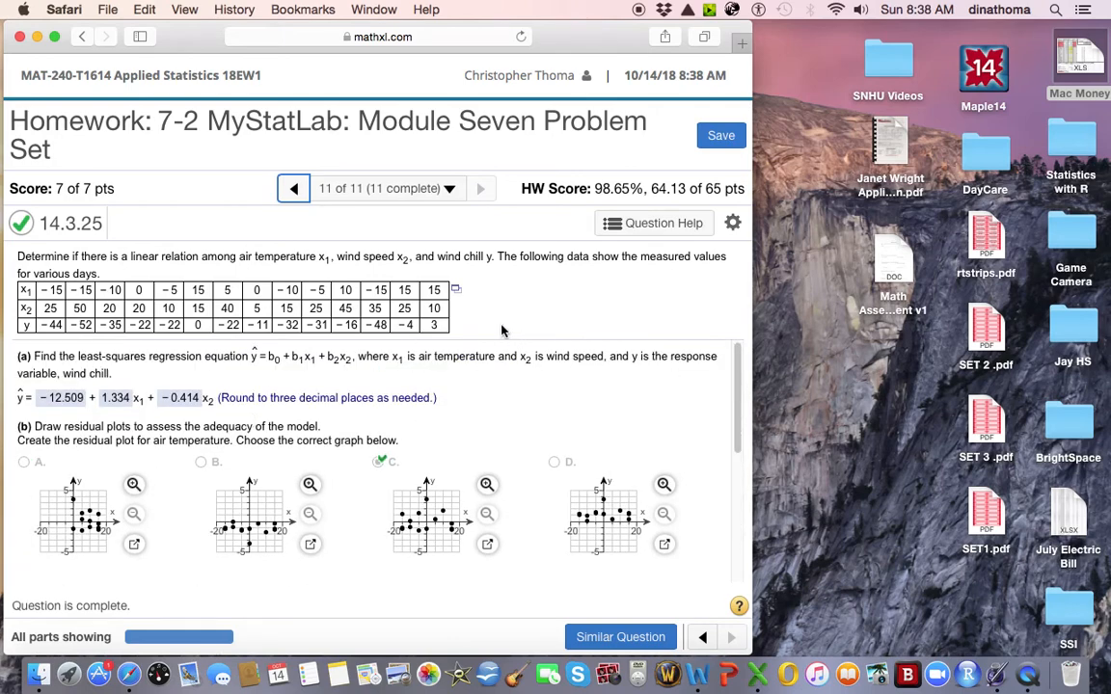
left_click(460, 293)
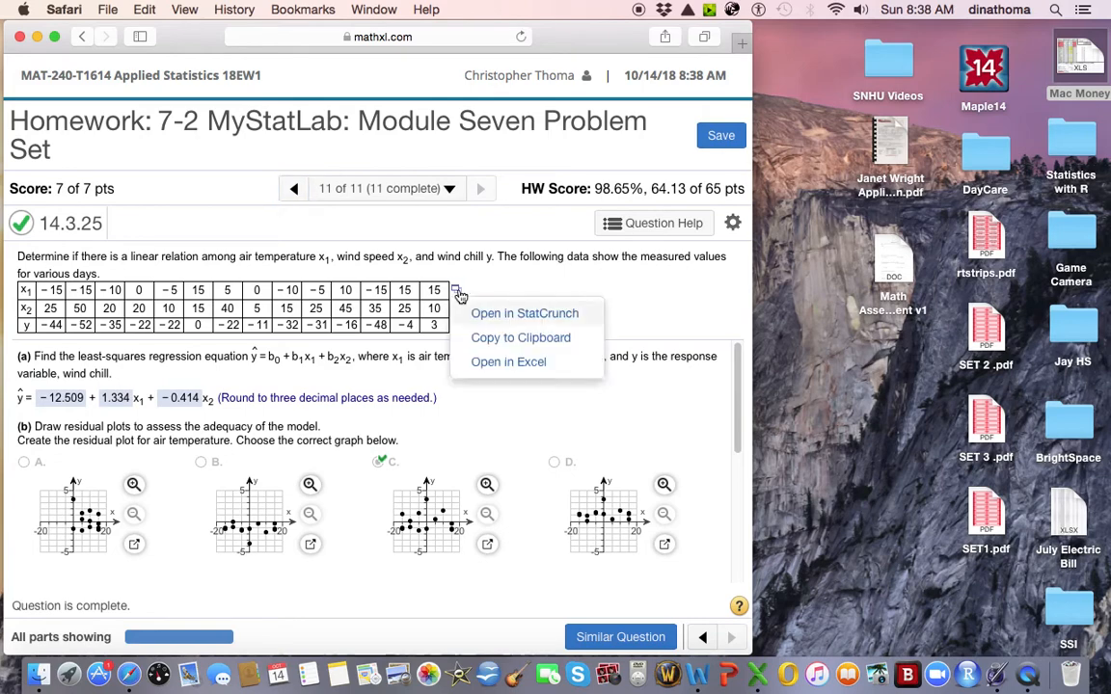
left_click(511, 318)
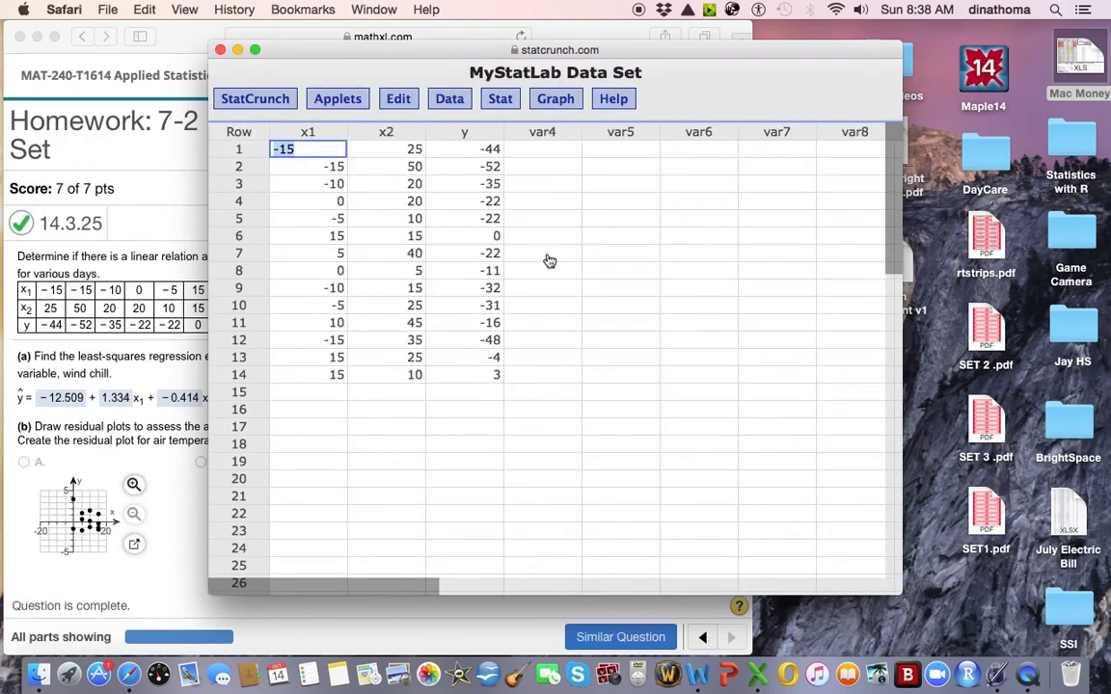
Step: Set up a multiple linear regression with y as the Y variable and x1 and x2 as the X variables
left_click(501, 101)
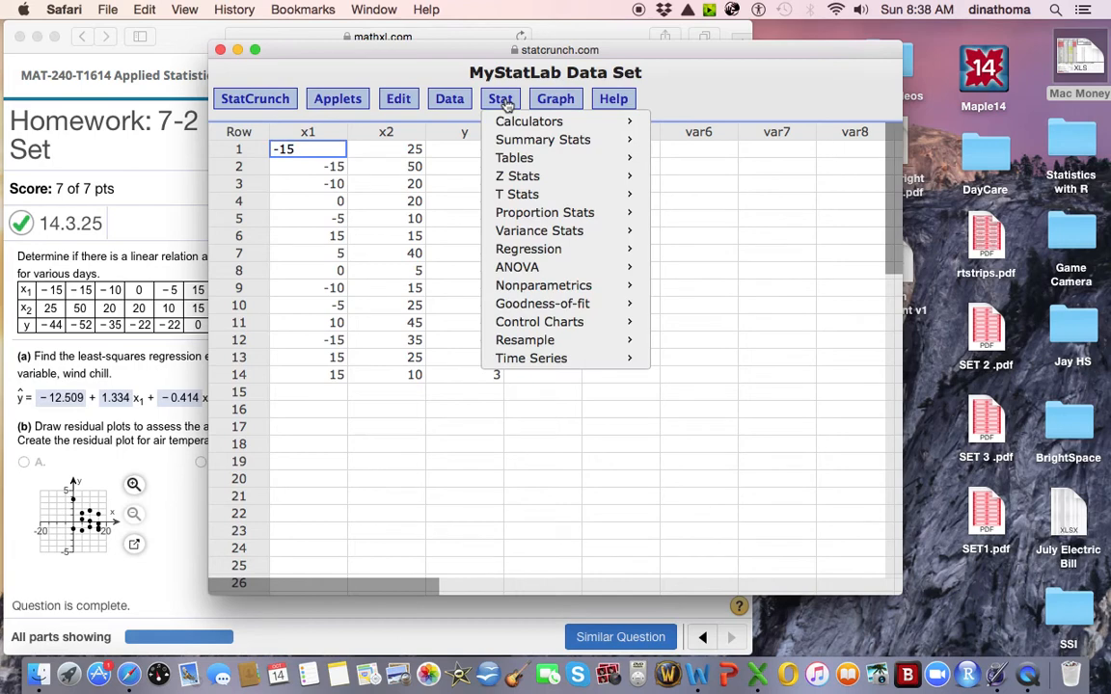
mouse_move(561, 252)
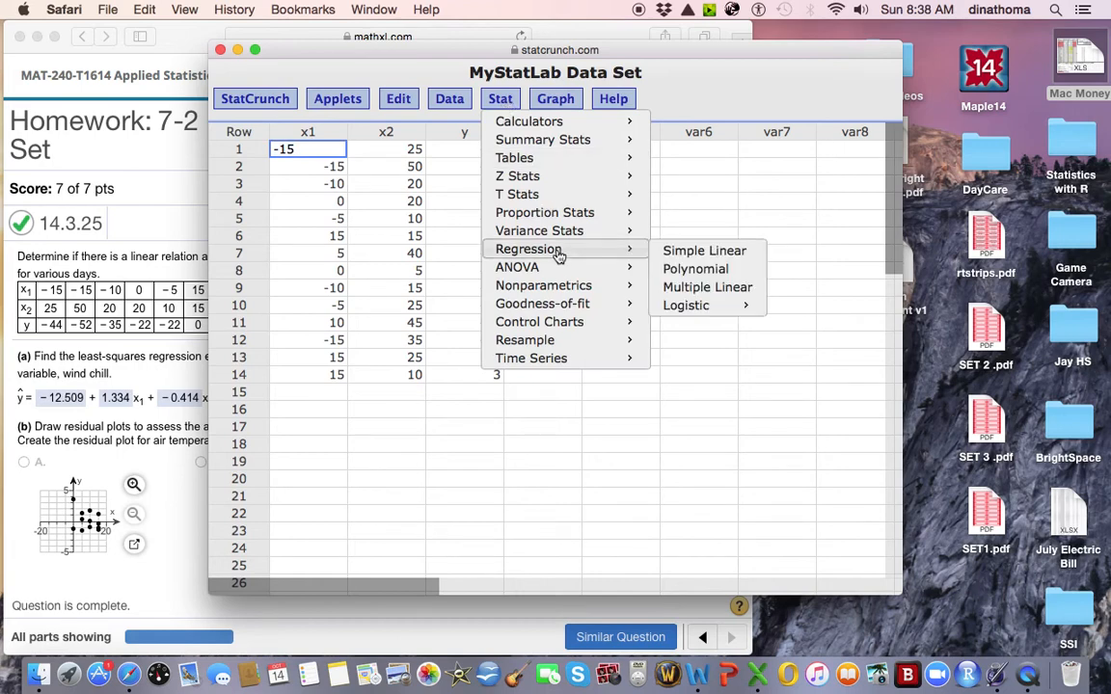
left_click(709, 287)
left_click_drag(595, 87, 682, 74)
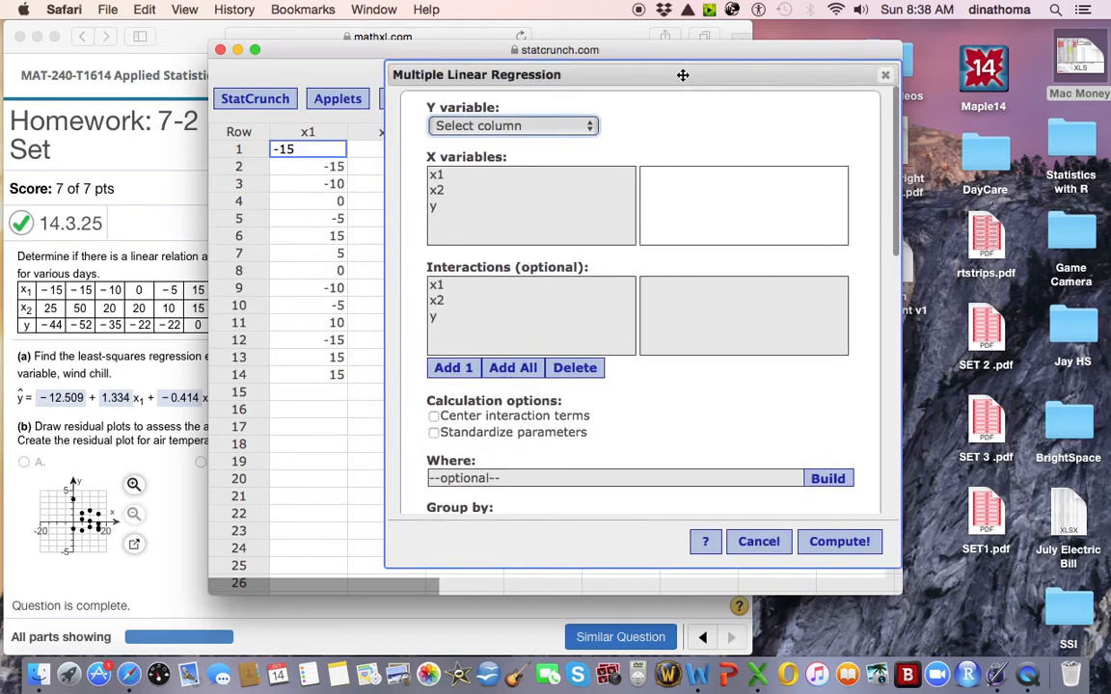
left_click_drag(374, 59, 577, 46)
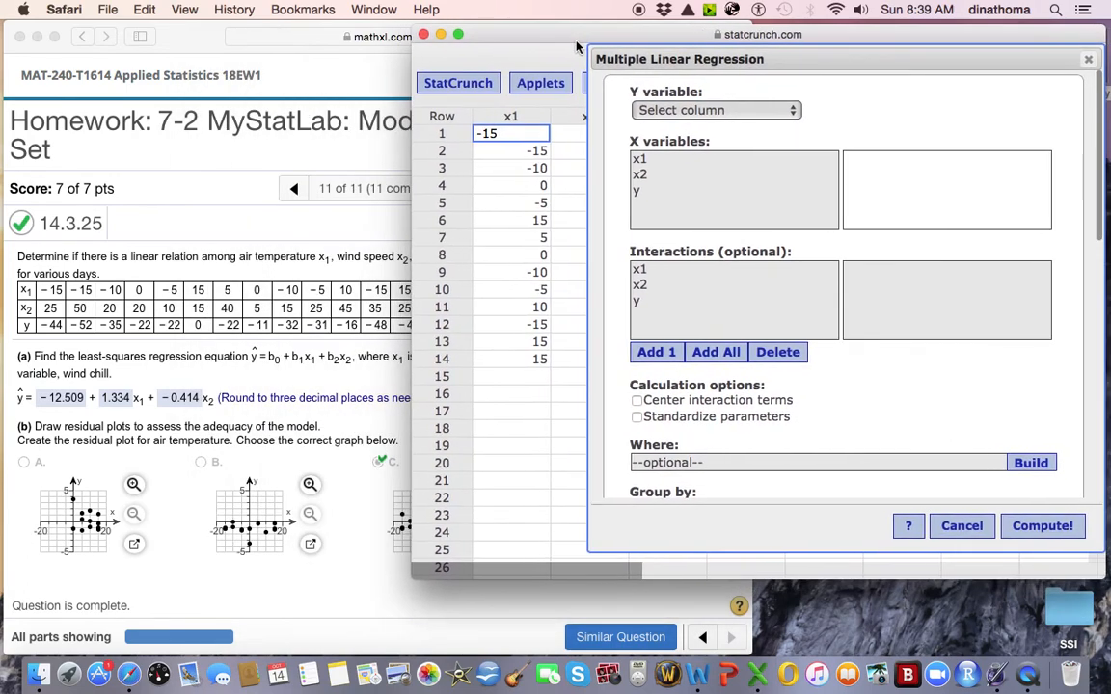
left_click(712, 112)
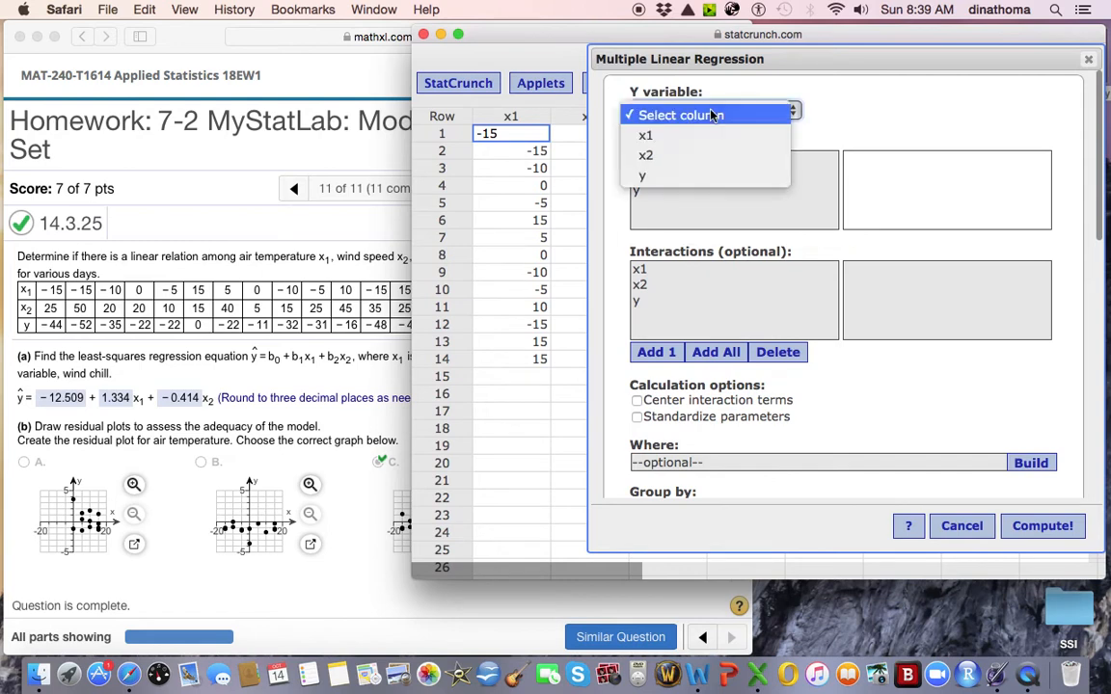
left_click(686, 173)
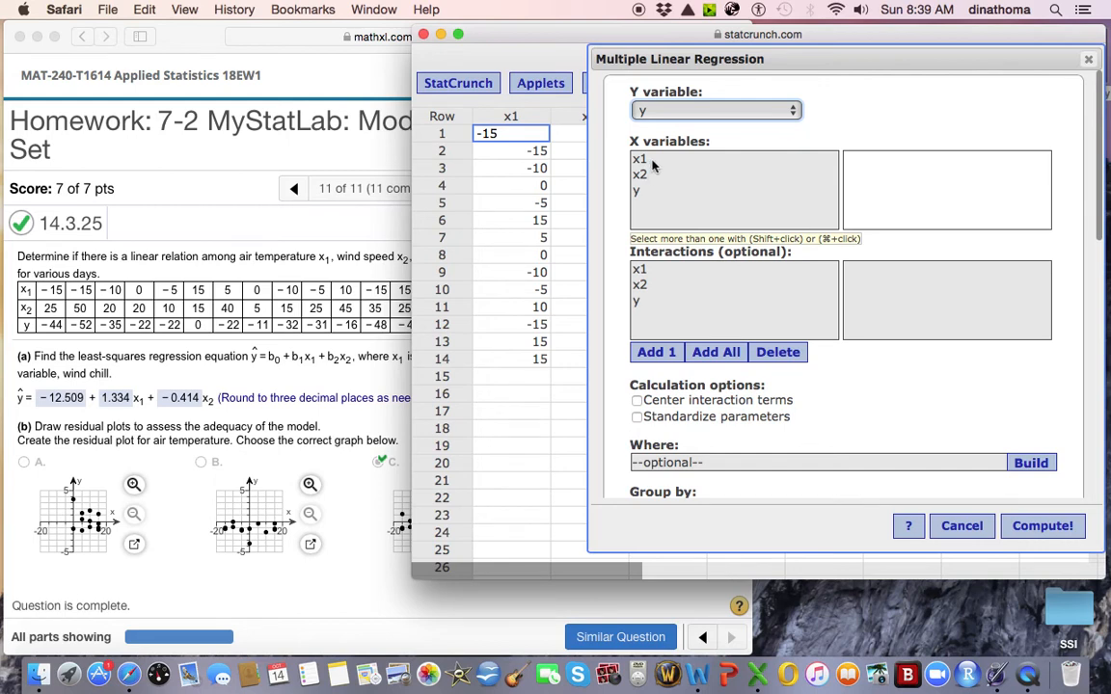
left_click(649, 160)
left_click(653, 174, "shift")
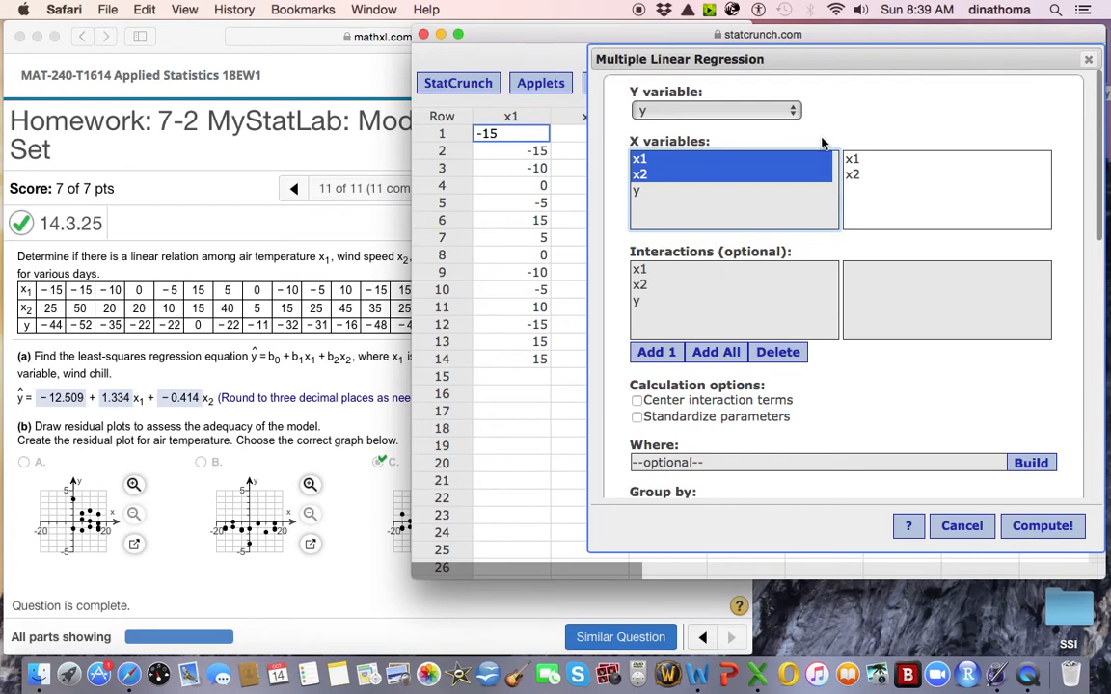
Step: Choose to save the Residuals, keep the default hypothesis tests, and compute the multiple linear regression
left_click_drag(1097, 237, 1095, 337)
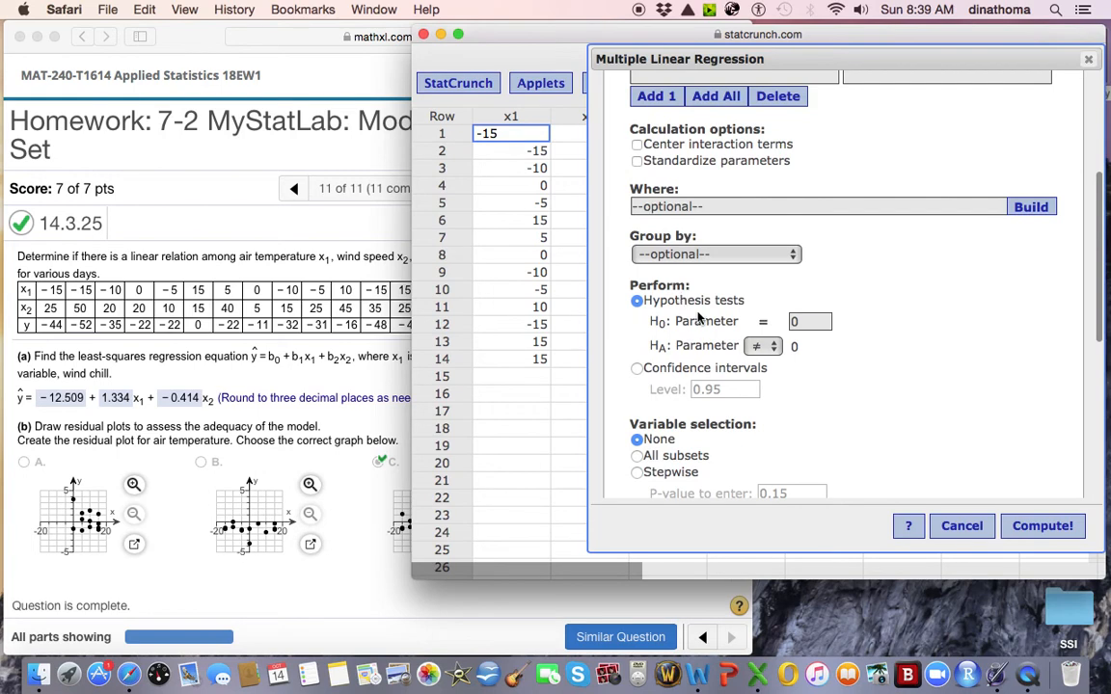
scroll(871, 378, "up", 2)
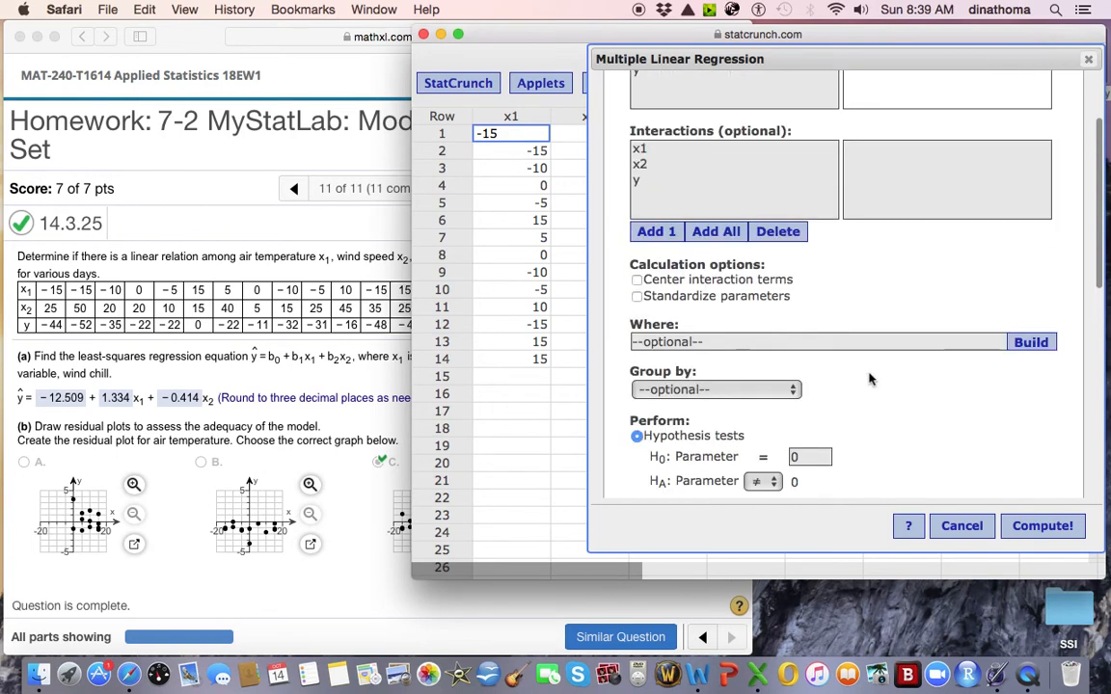
scroll(869, 379, "down", 5)
scroll(869, 379, "down", 2)
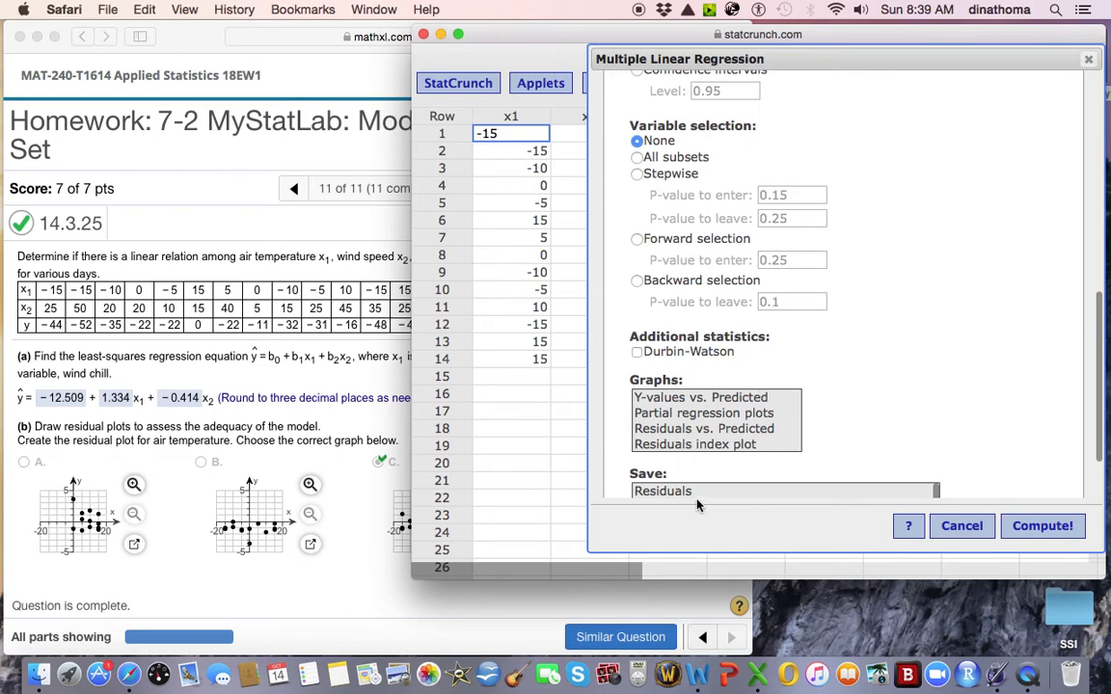
scroll(675, 453, "down", 2)
left_click(666, 433)
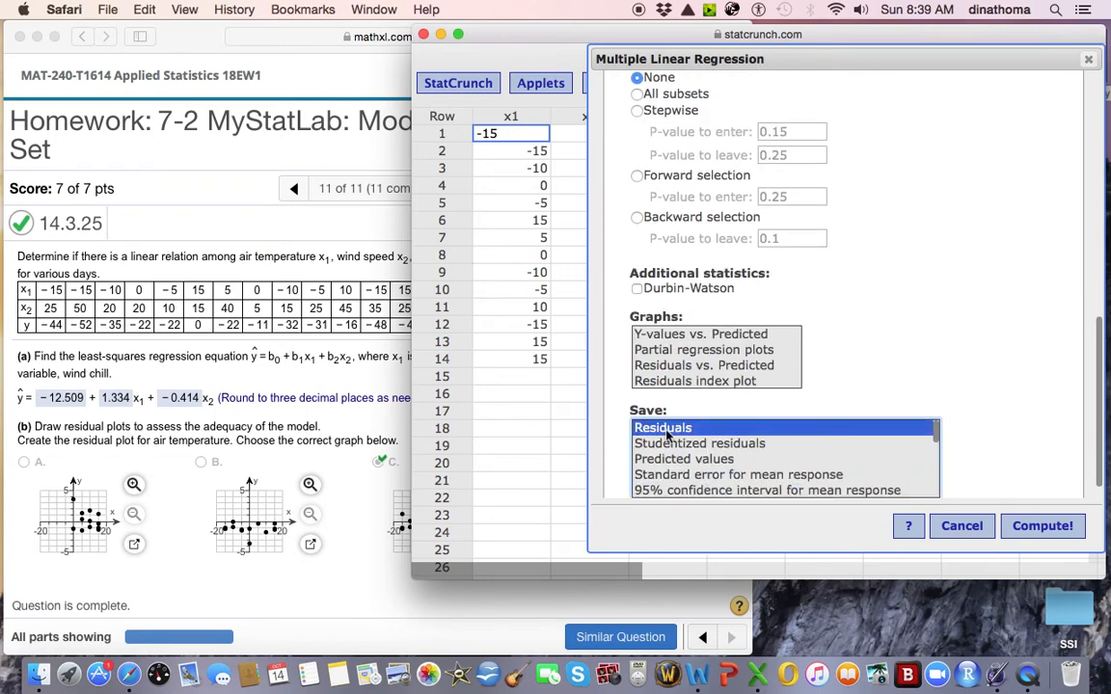
scroll(887, 380, "up", 5)
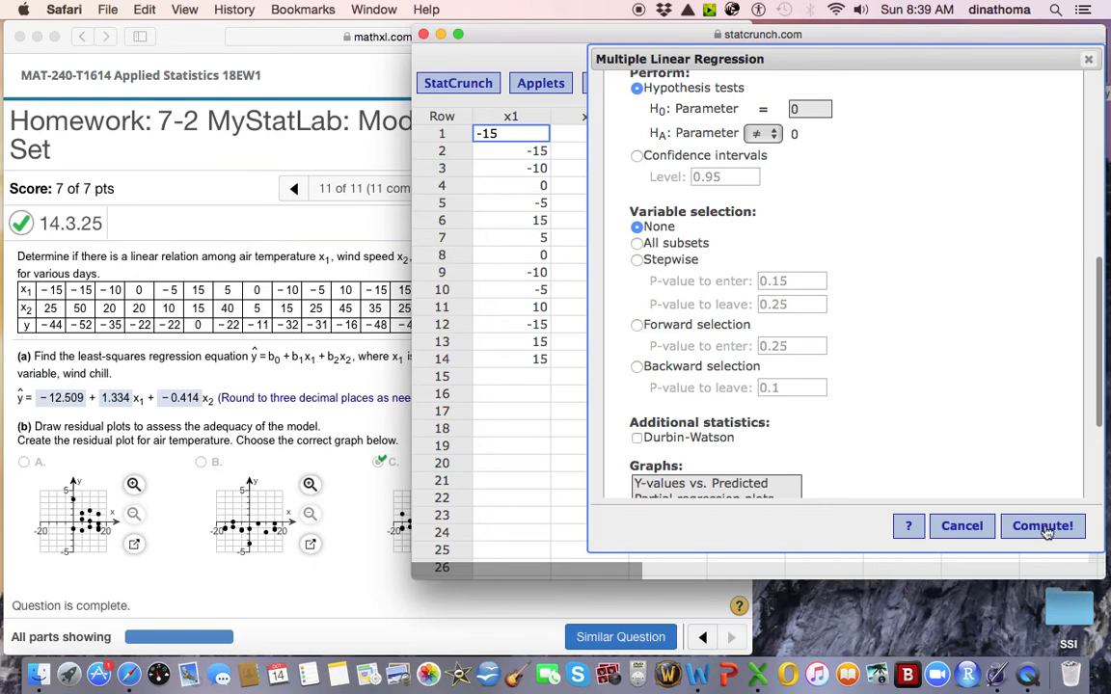
left_click(1049, 528)
left_click_drag(648, 149, 692, 151)
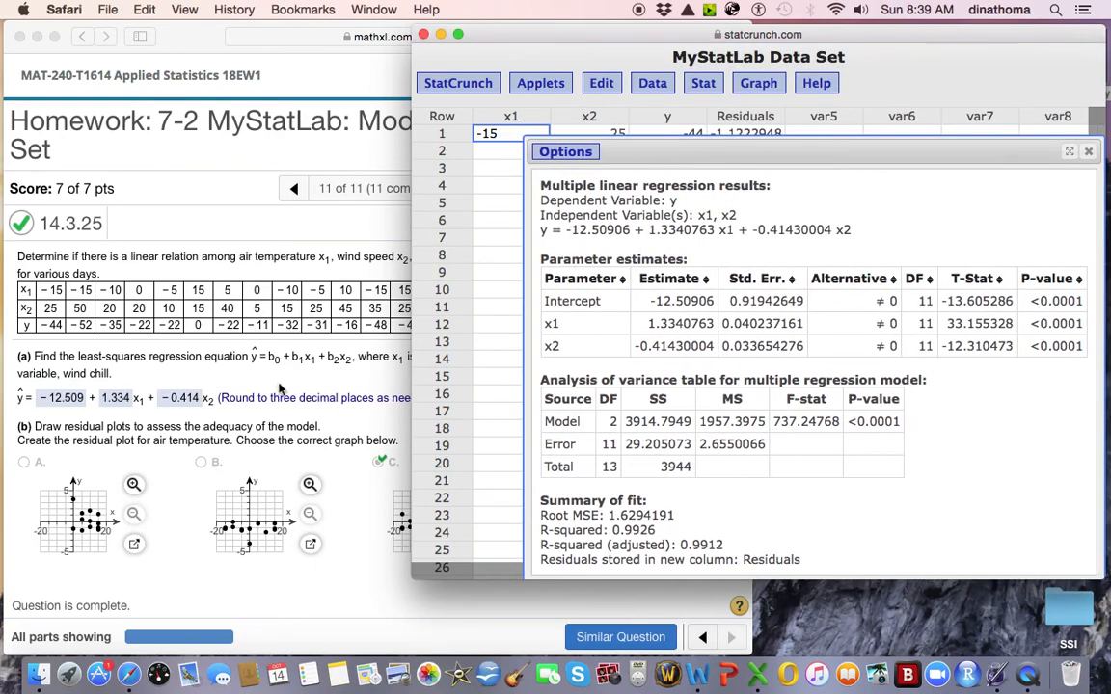
Step: Reposition the regression results and the StatCrunch window beside part (a) to compare the regression equation with the homework answer
left_click_drag(643, 149, 612, 111)
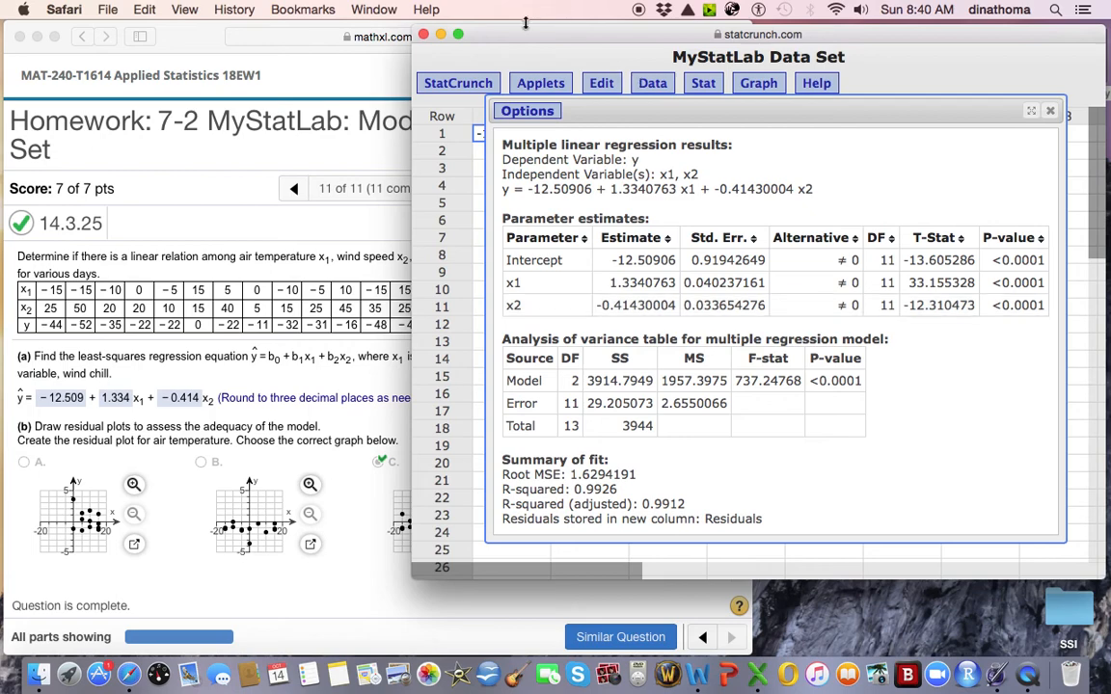
left_click_drag(529, 36, 575, 34)
left_click(537, 253)
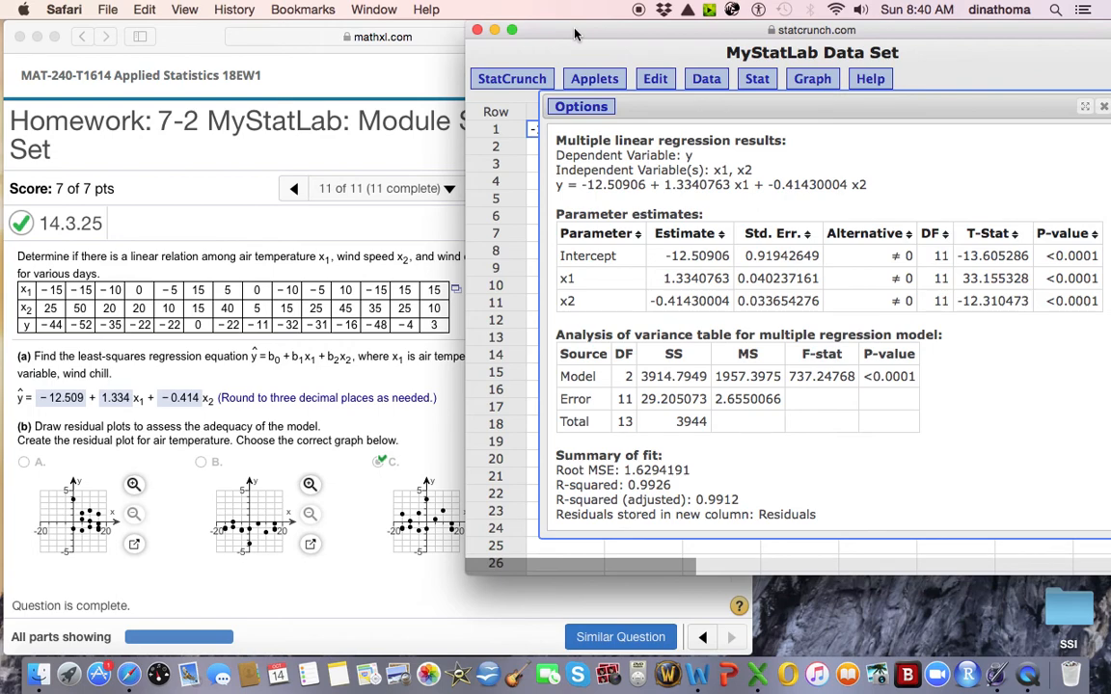
left_click_drag(575, 34, 480, 36)
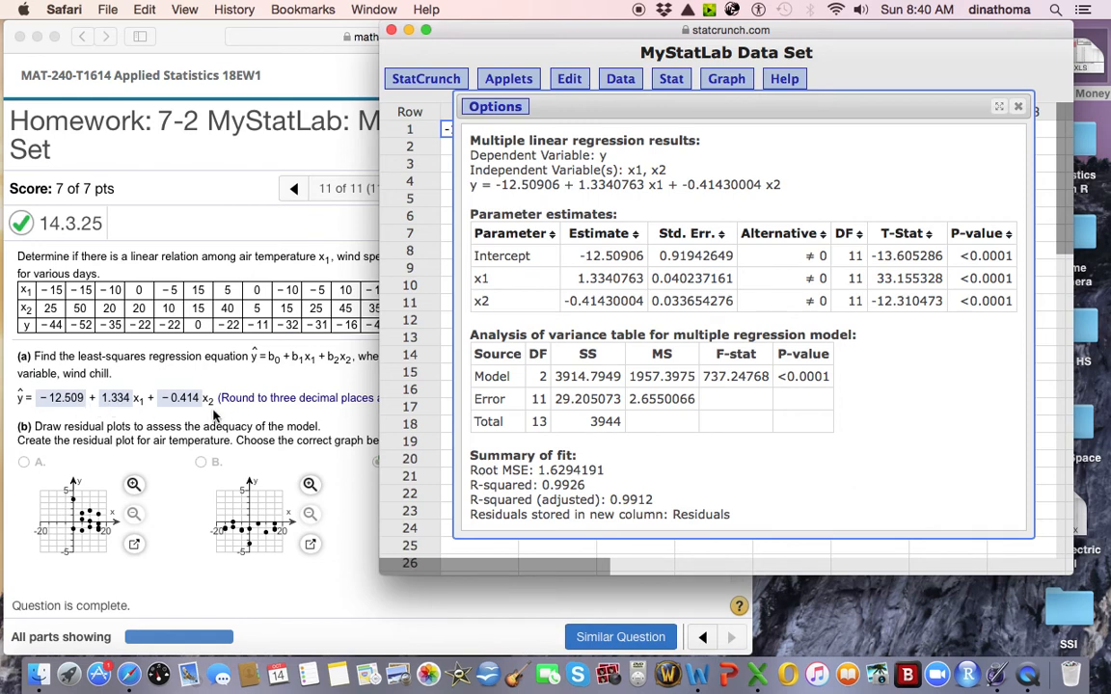
Step: Look over part (b)'s residual plot questions in the homework and close the multiple linear regression results
scroll(212, 419, "down", 2)
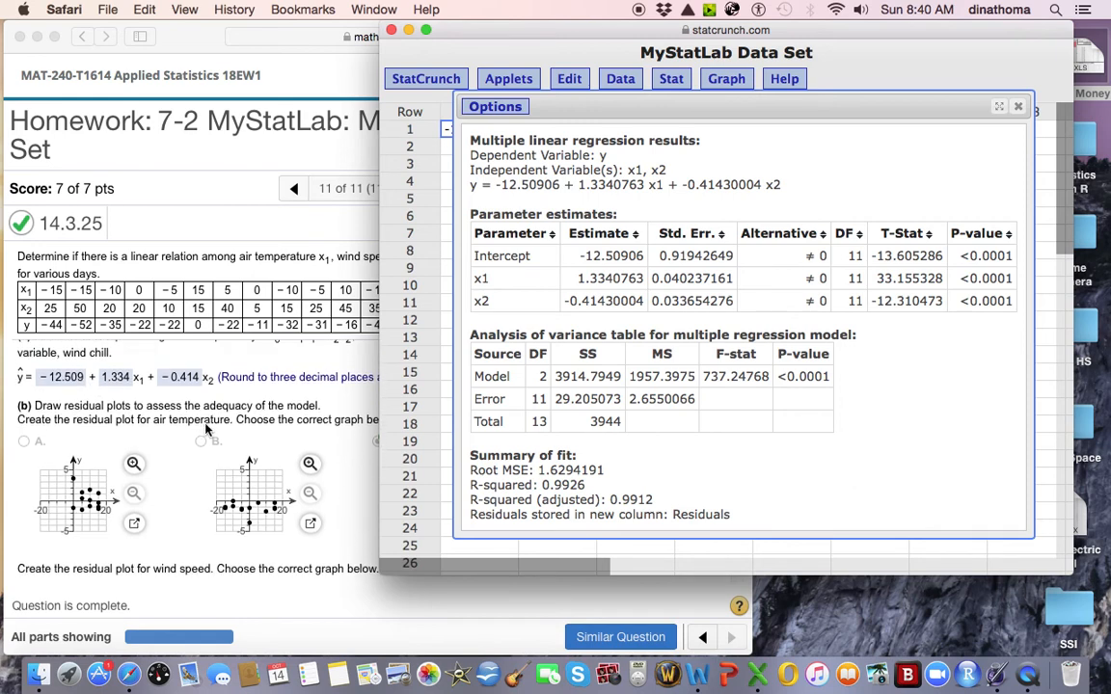
scroll(205, 430, "down", 5)
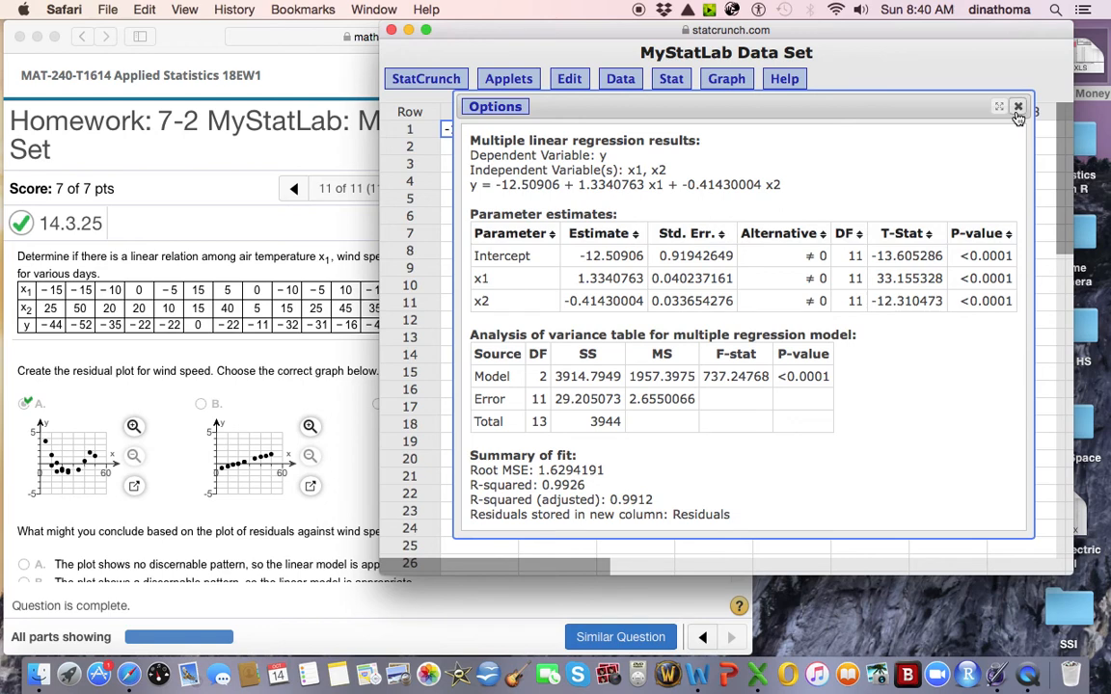
left_click(1016, 108)
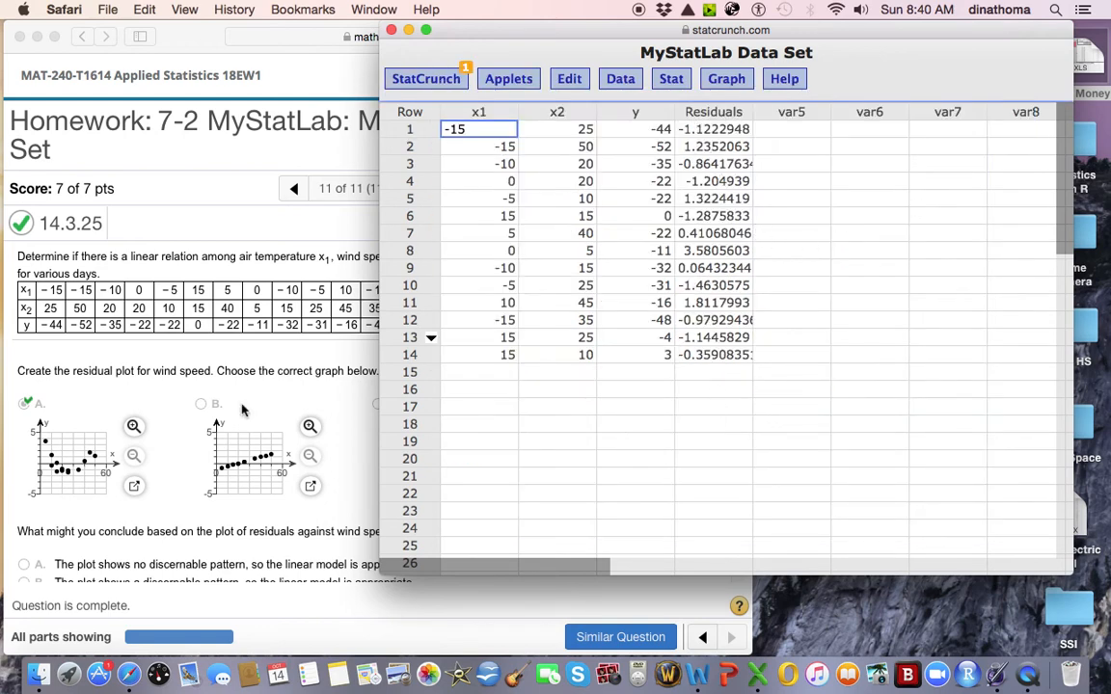
Step: Review the air temperature residual plot choices in part (b) of problem 14.3.25, and return to the StatCrunch data table
left_click(300, 413)
scroll(214, 413, "up", 3)
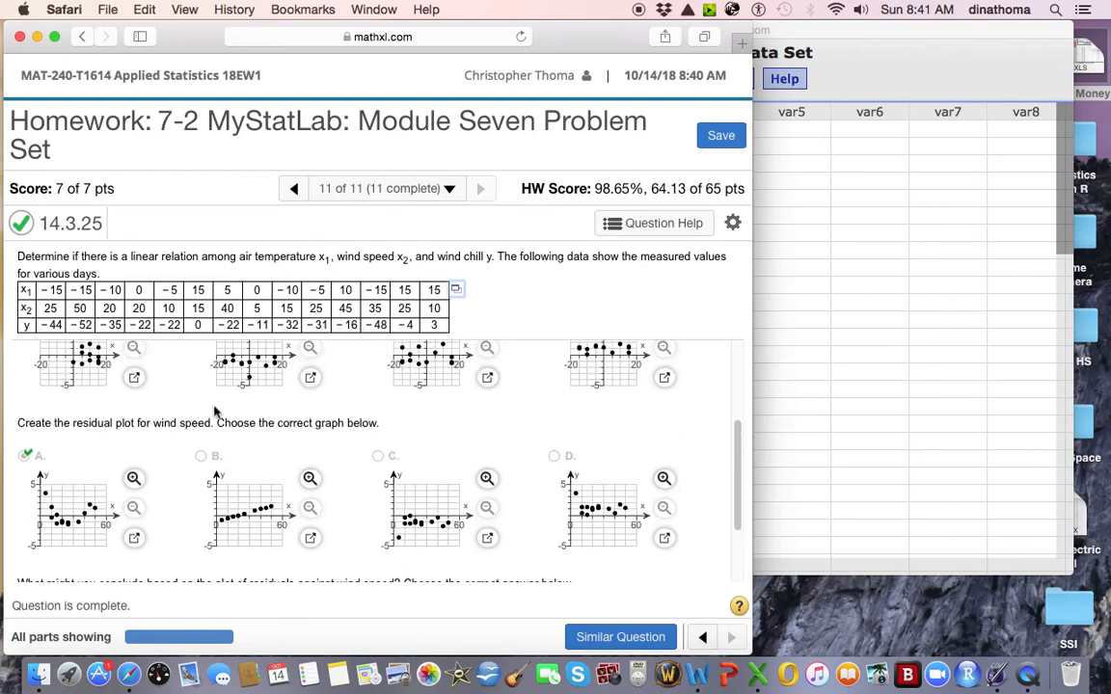
scroll(214, 412, "up", 1)
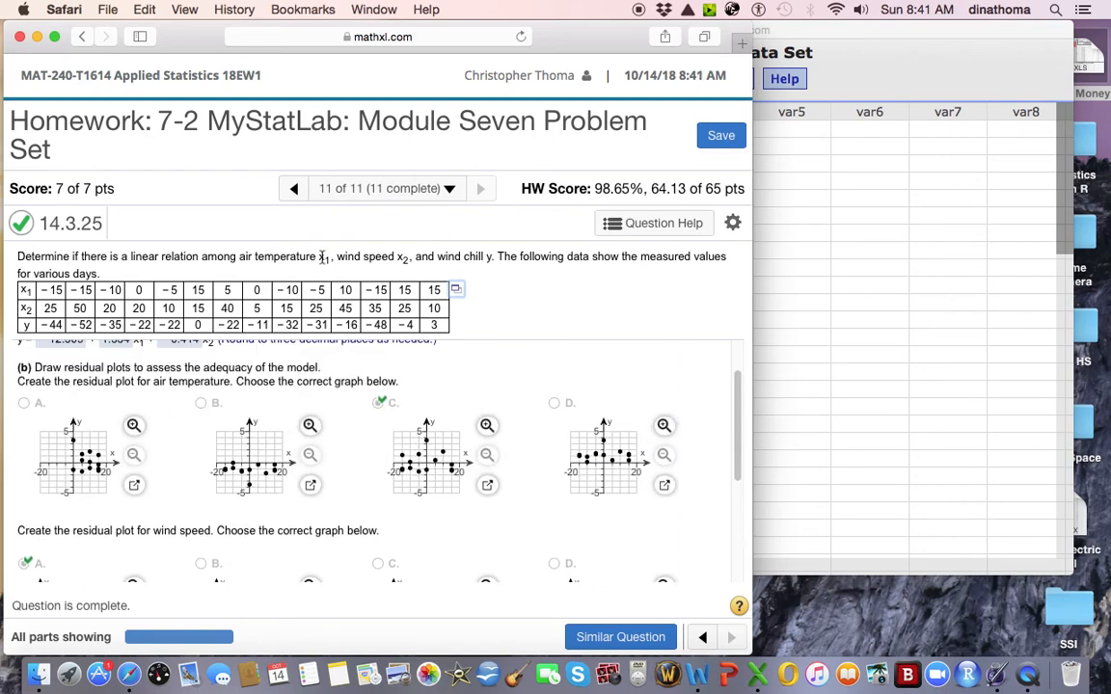
left_click(798, 177)
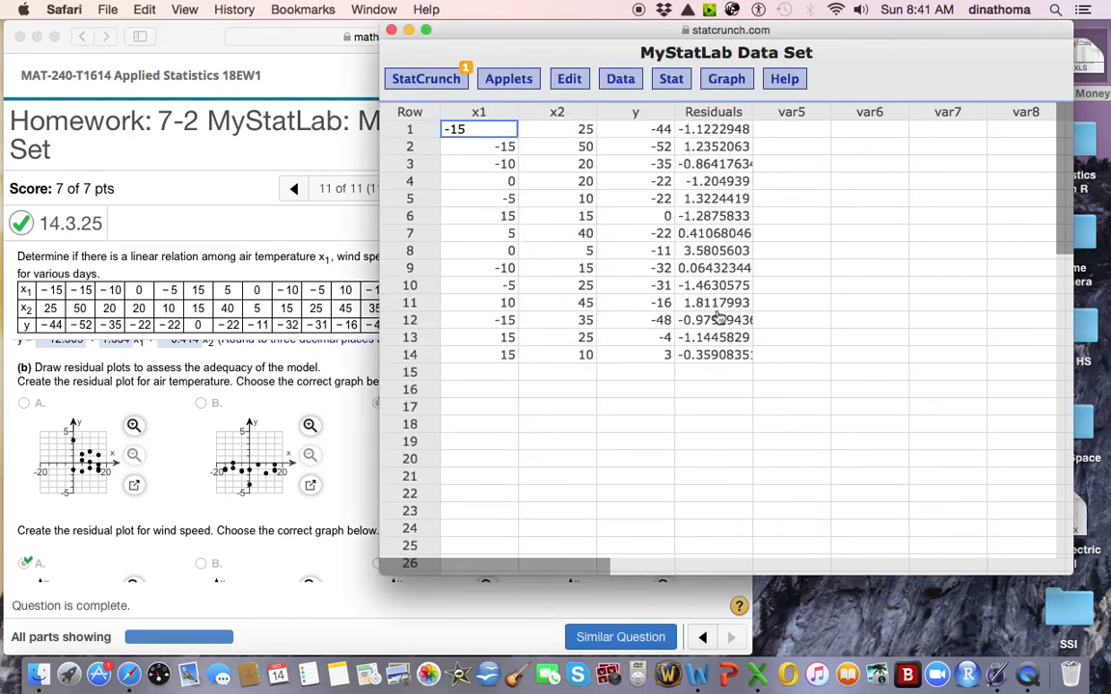